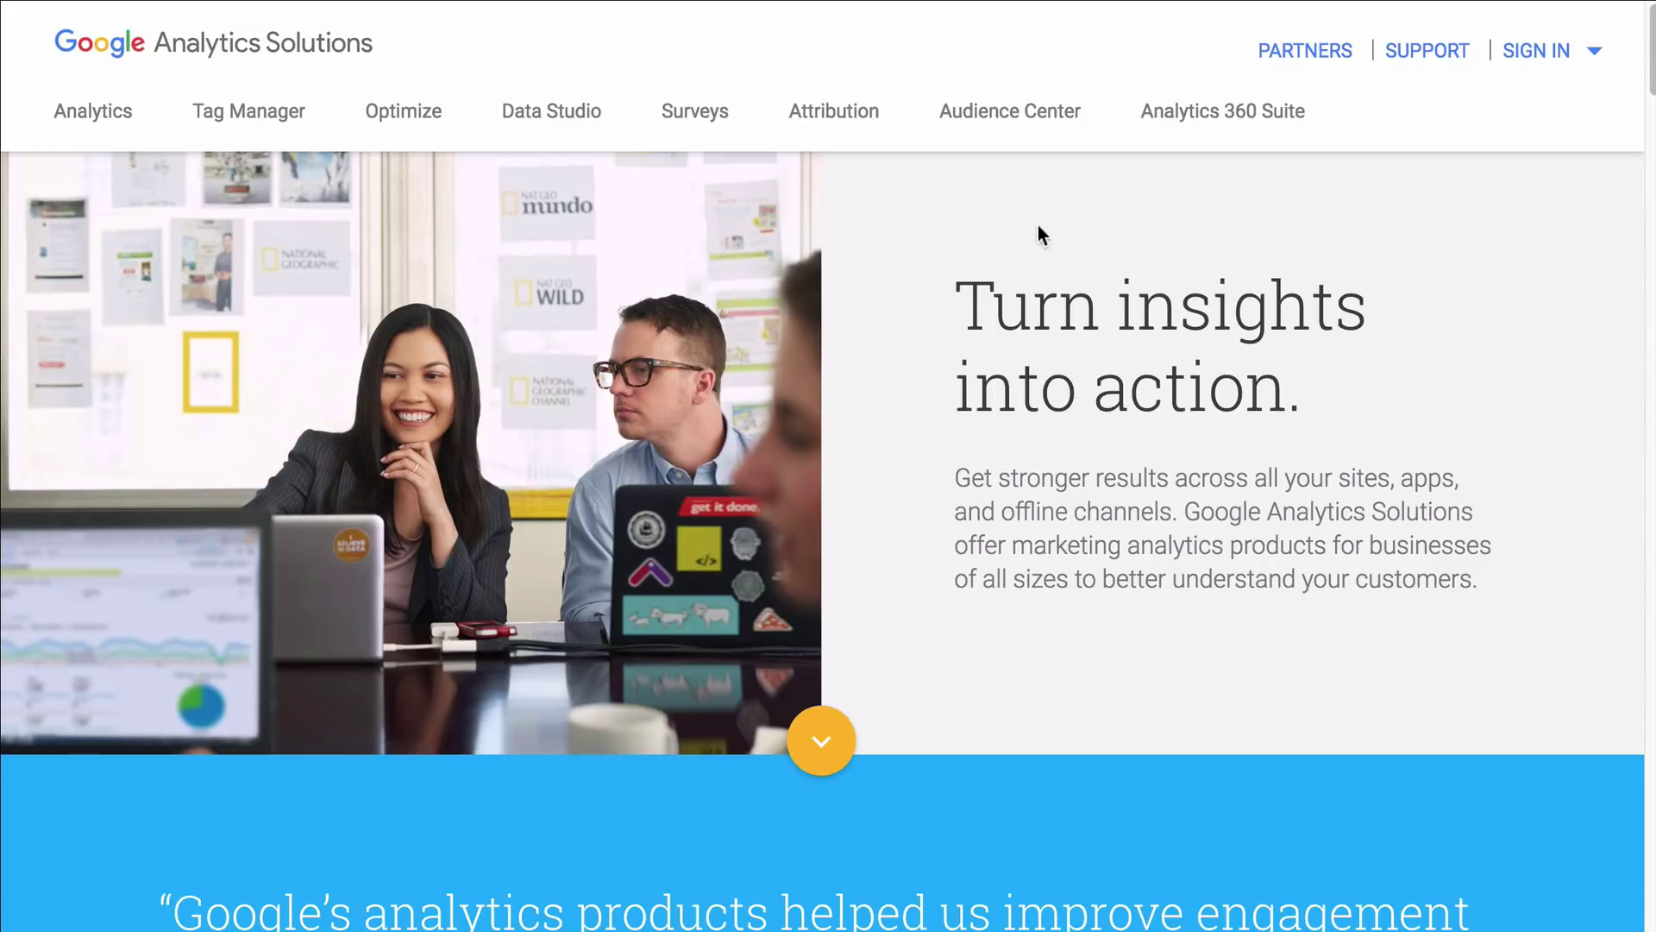
- Open Analytics Home for the site's All Web Site Data view (686 users, 7 days) and review the account picker
{"action": "left_click", "coordinate": [1555, 60]}
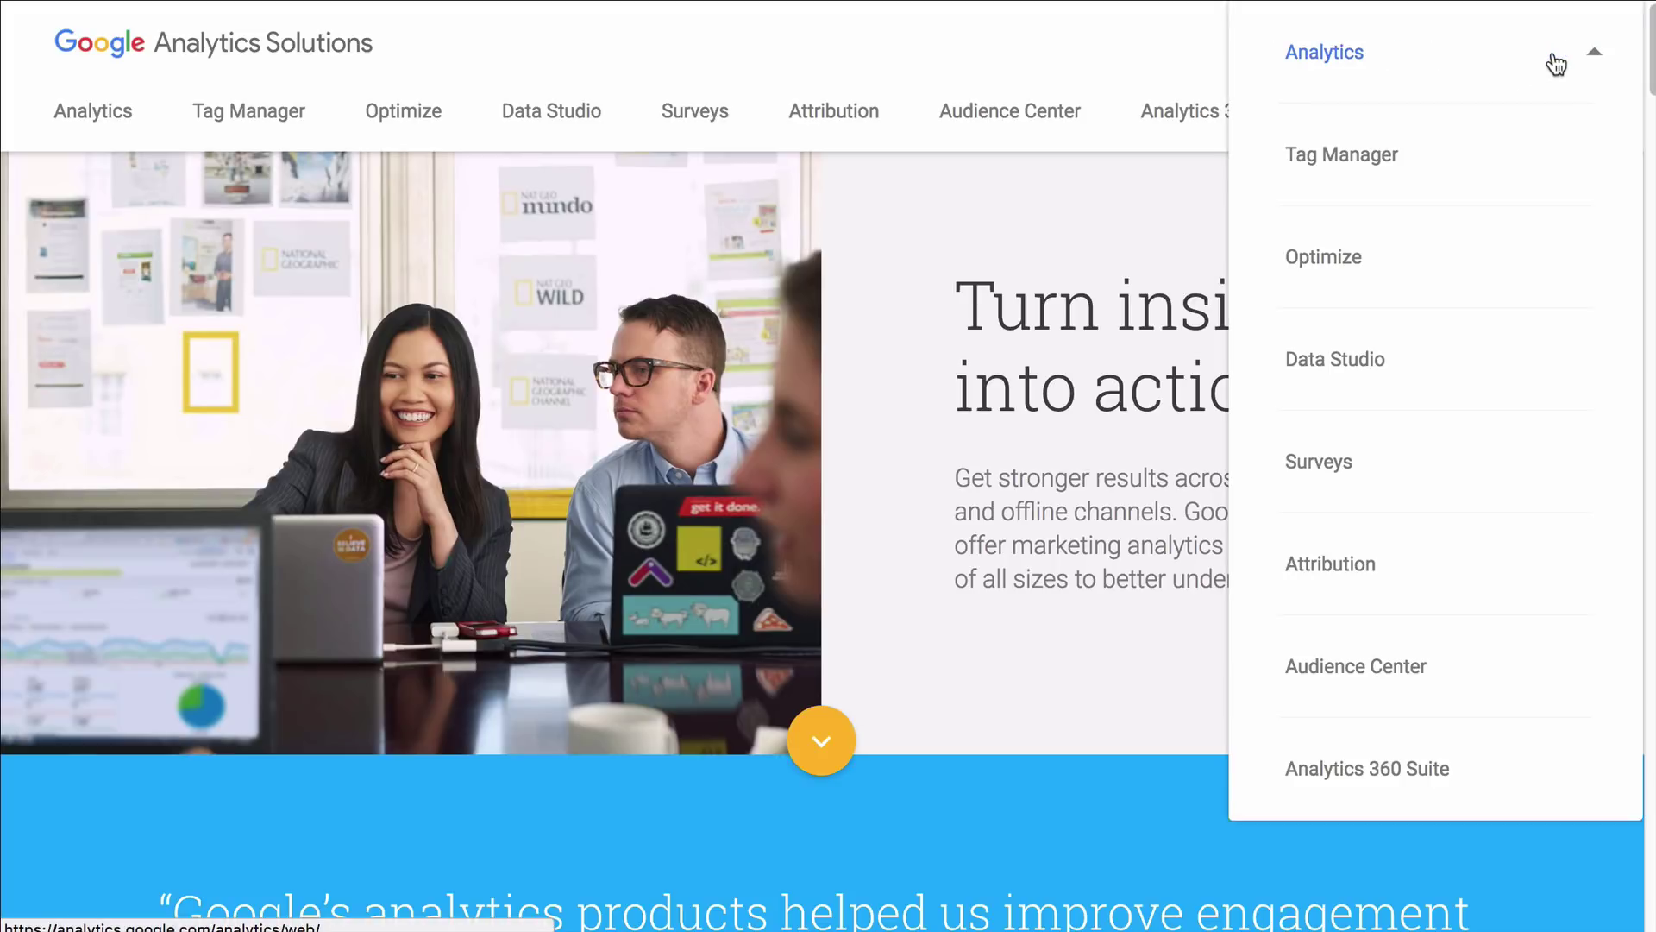
{"action": "left_click", "coordinate": [1339, 60]}
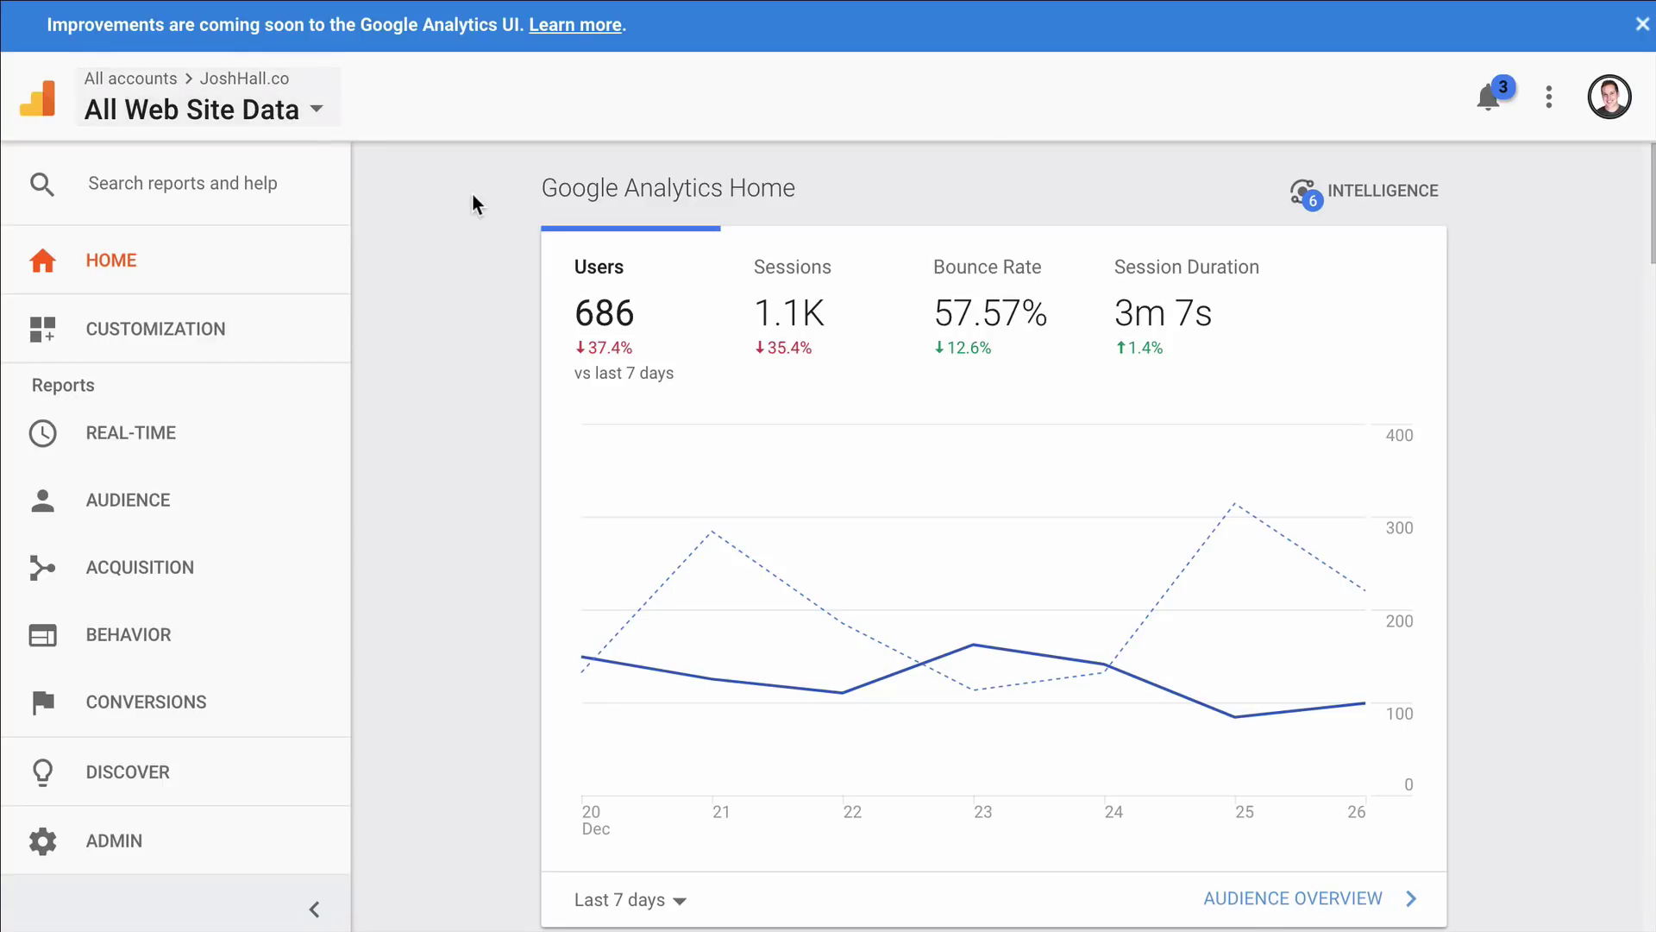
{"action": "left_click", "coordinate": [164, 86]}
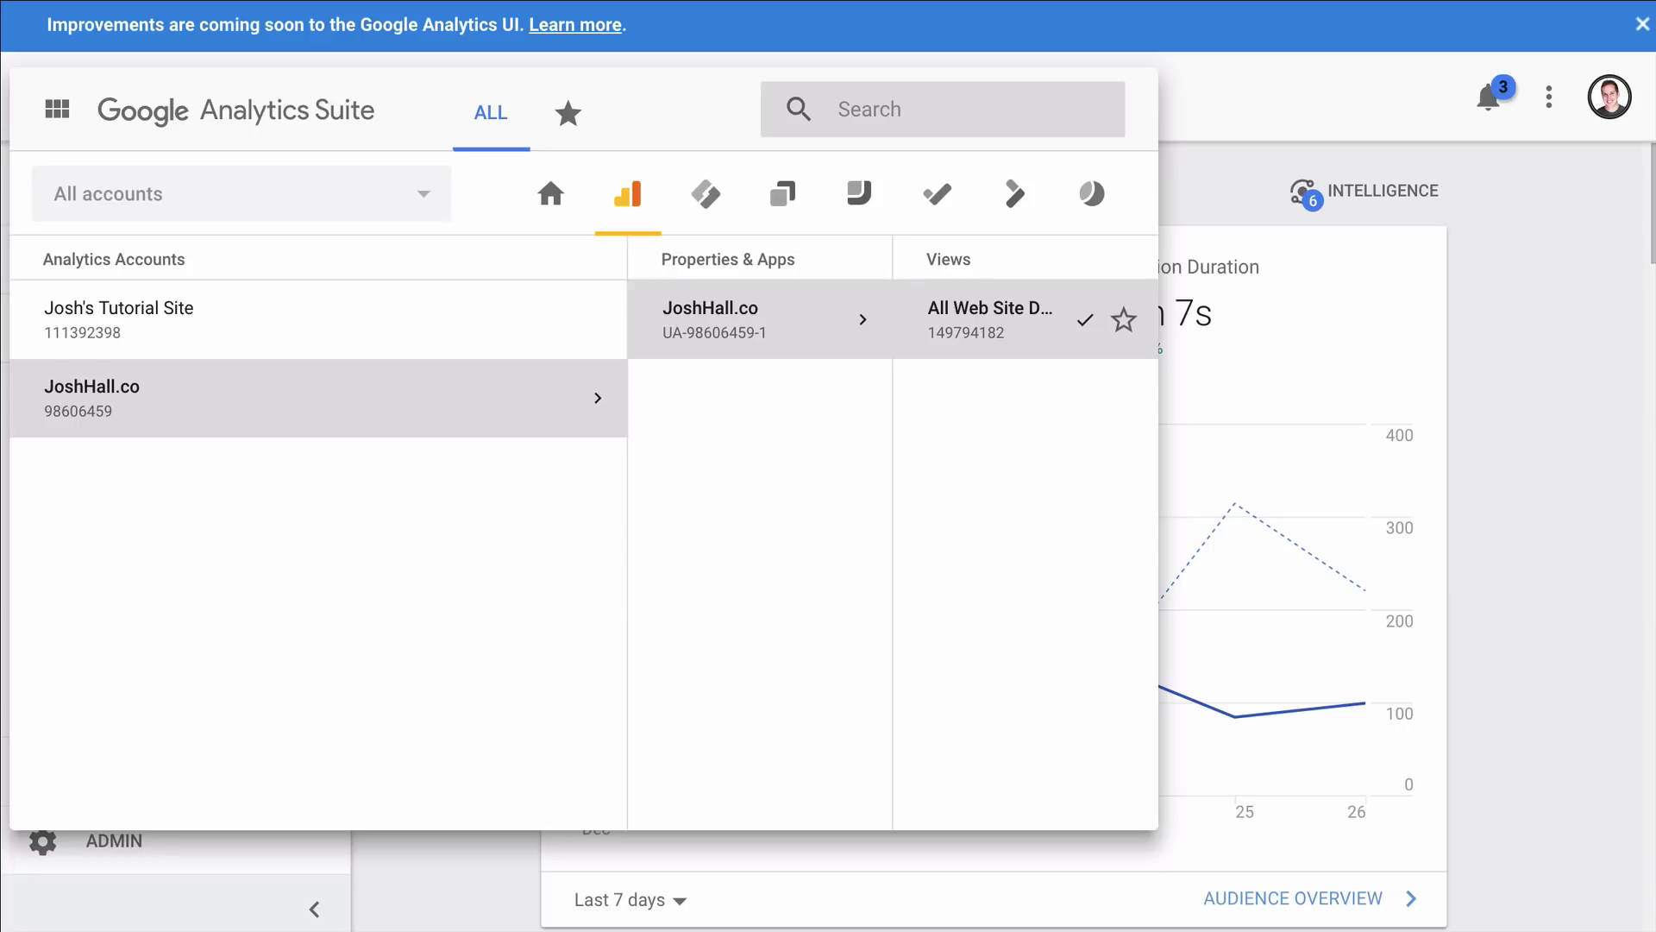
{"action": "left_click", "coordinate": [1223, 174]}
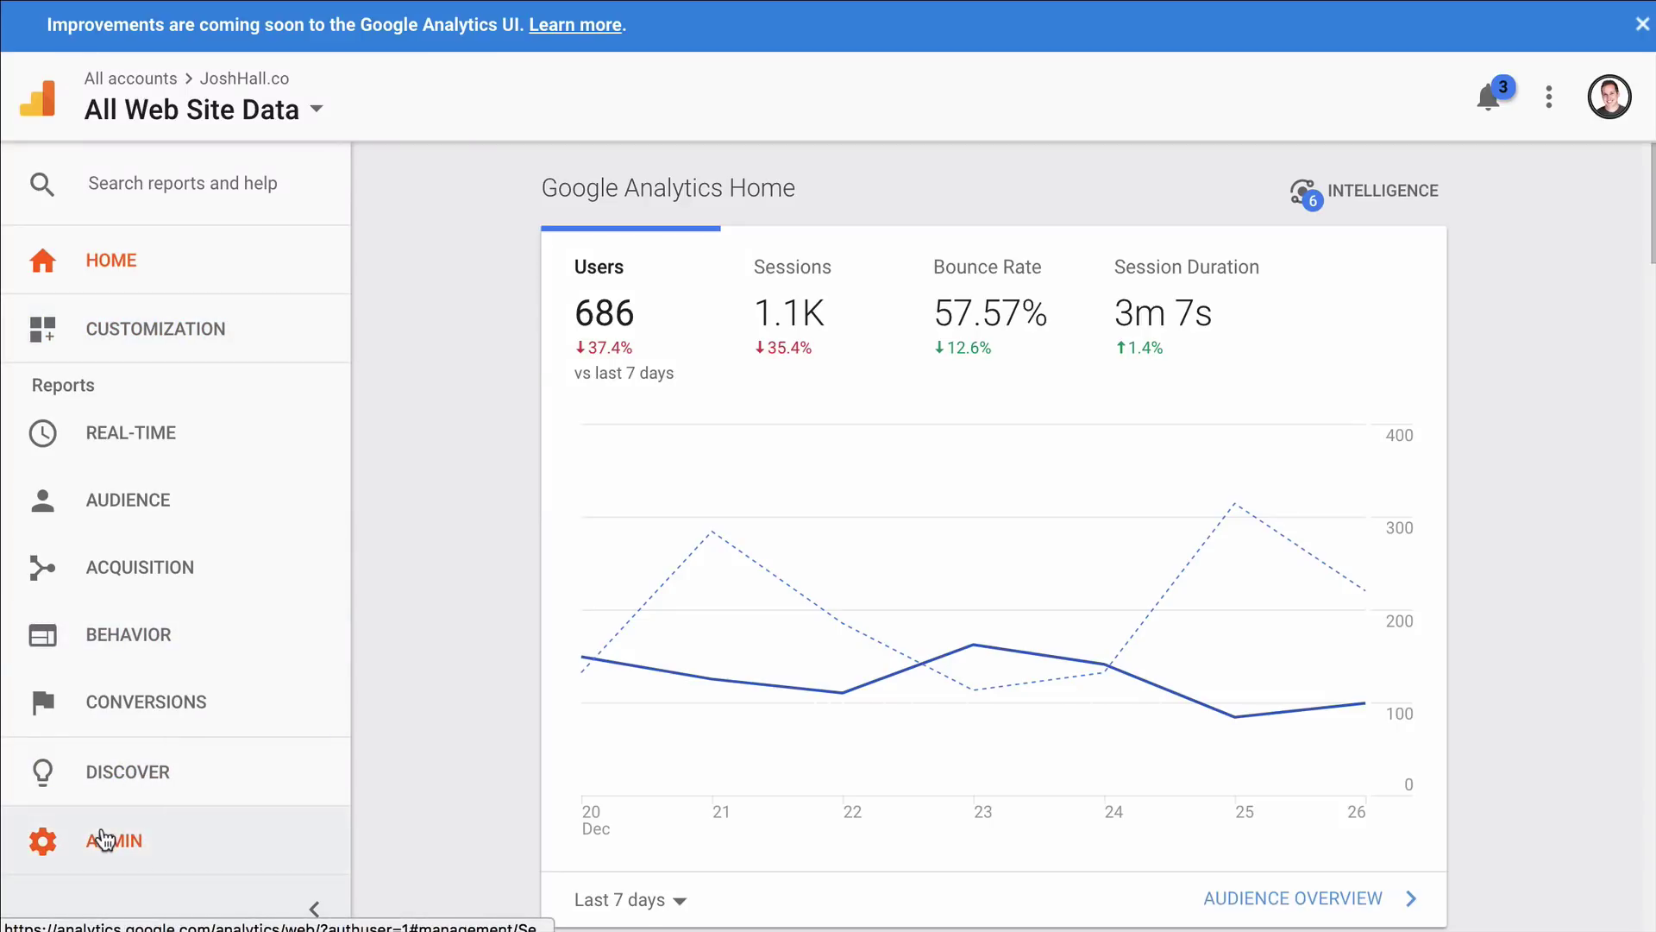
- Go to Admin and show the account list with its two accounts, 2 of 100 used
{"action": "left_click", "coordinate": [107, 836]}
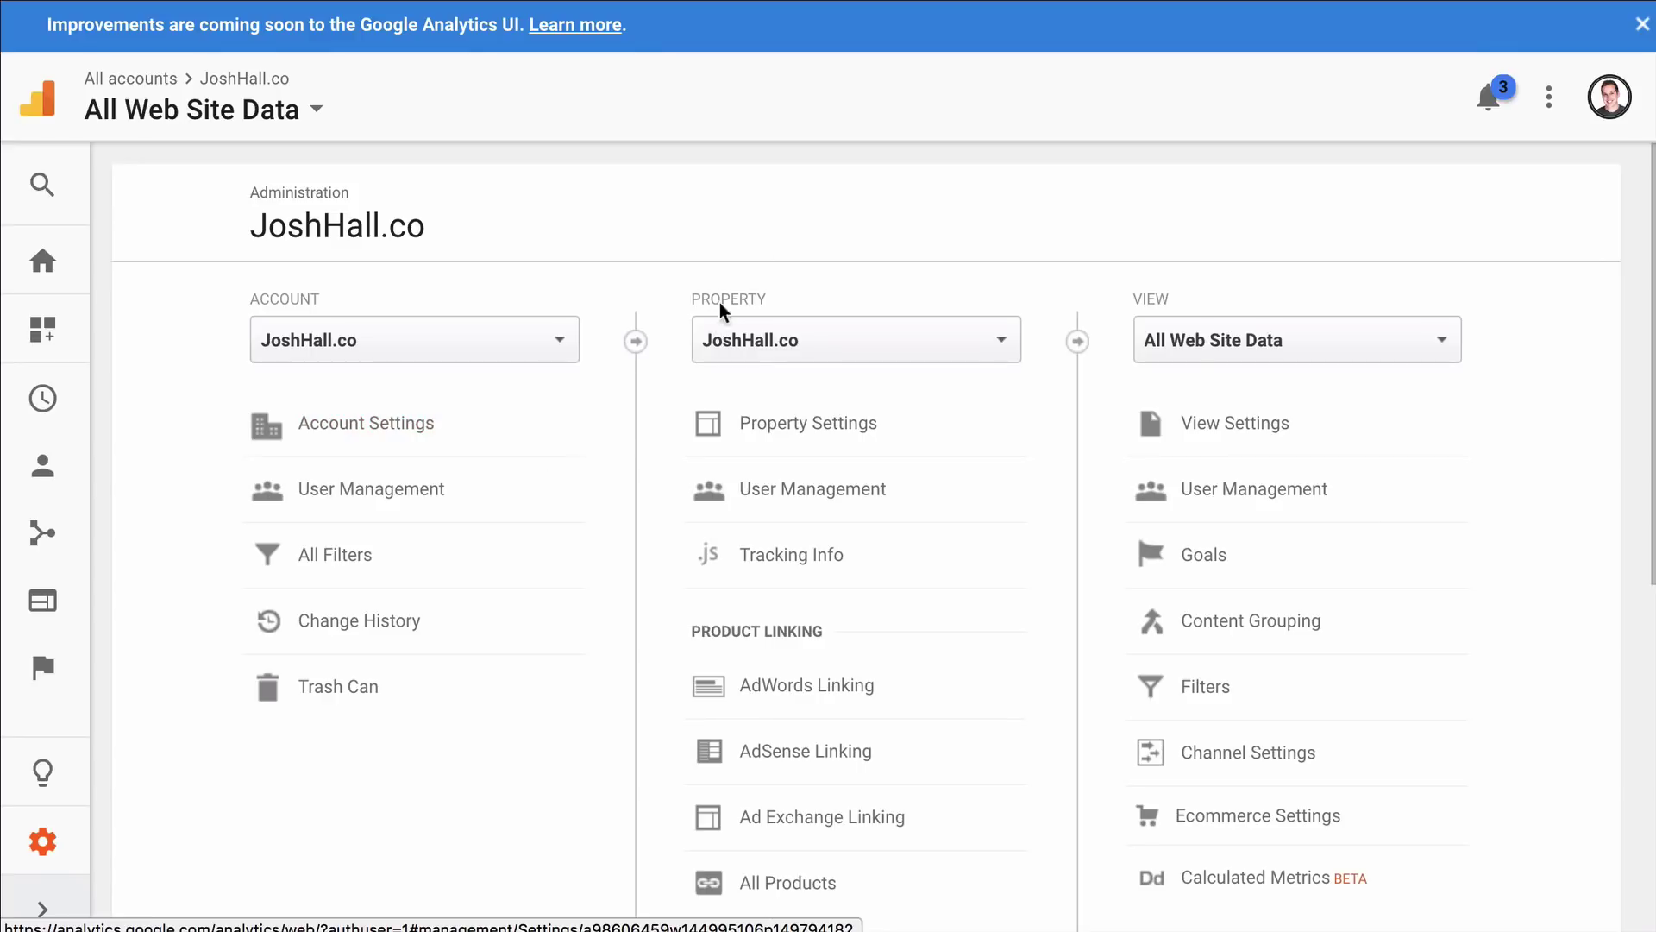
{"action": "scroll", "coordinate": [882, 169], "scroll_direction": "down", "scroll_amount": 2}
{"action": "scroll", "coordinate": [882, 169], "scroll_direction": "up", "scroll_amount": 1}
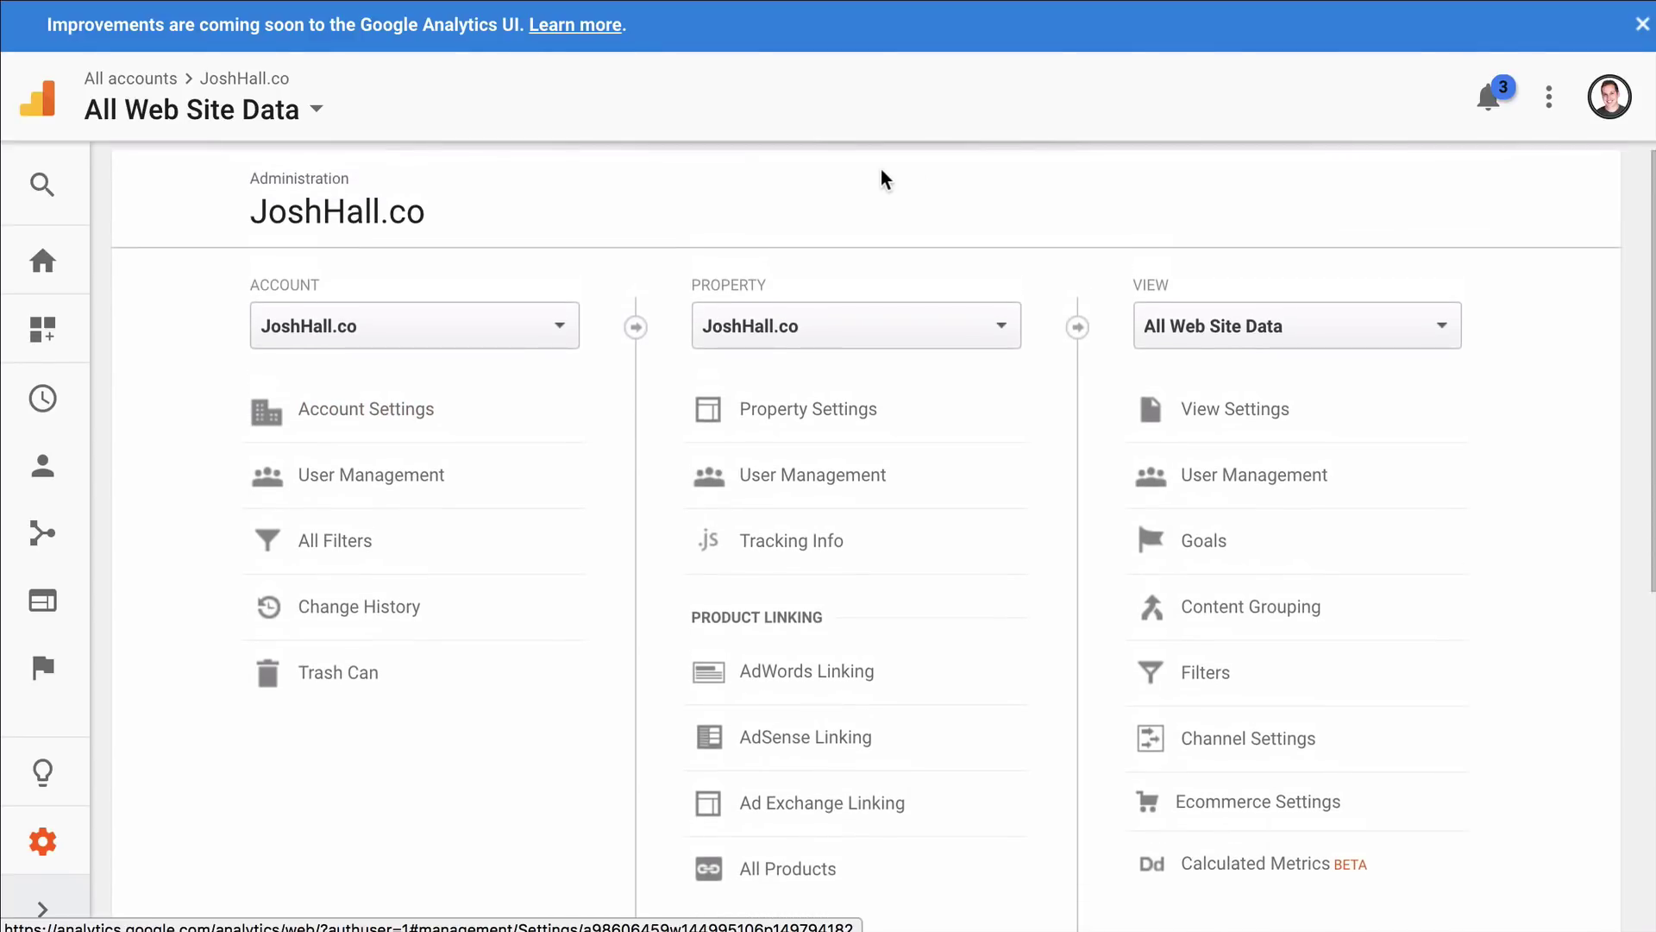
{"action": "scroll", "coordinate": [958, 184], "scroll_direction": "down", "scroll_amount": 2}
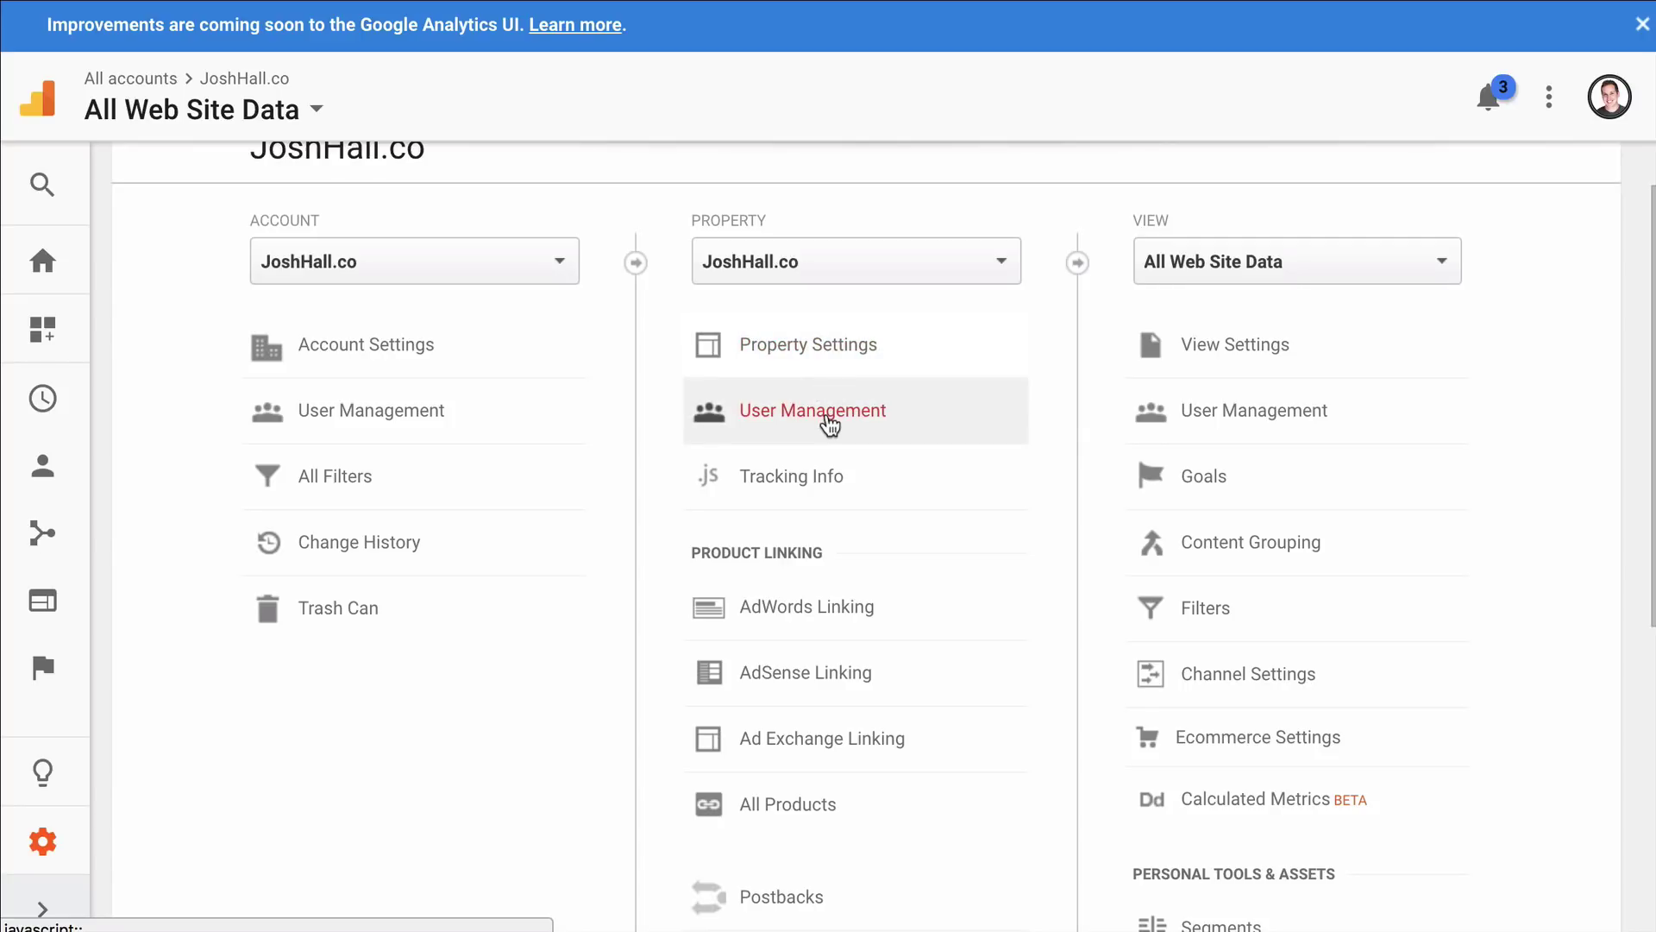
{"action": "scroll", "coordinate": [656, 490], "scroll_direction": "up", "scroll_amount": 1}
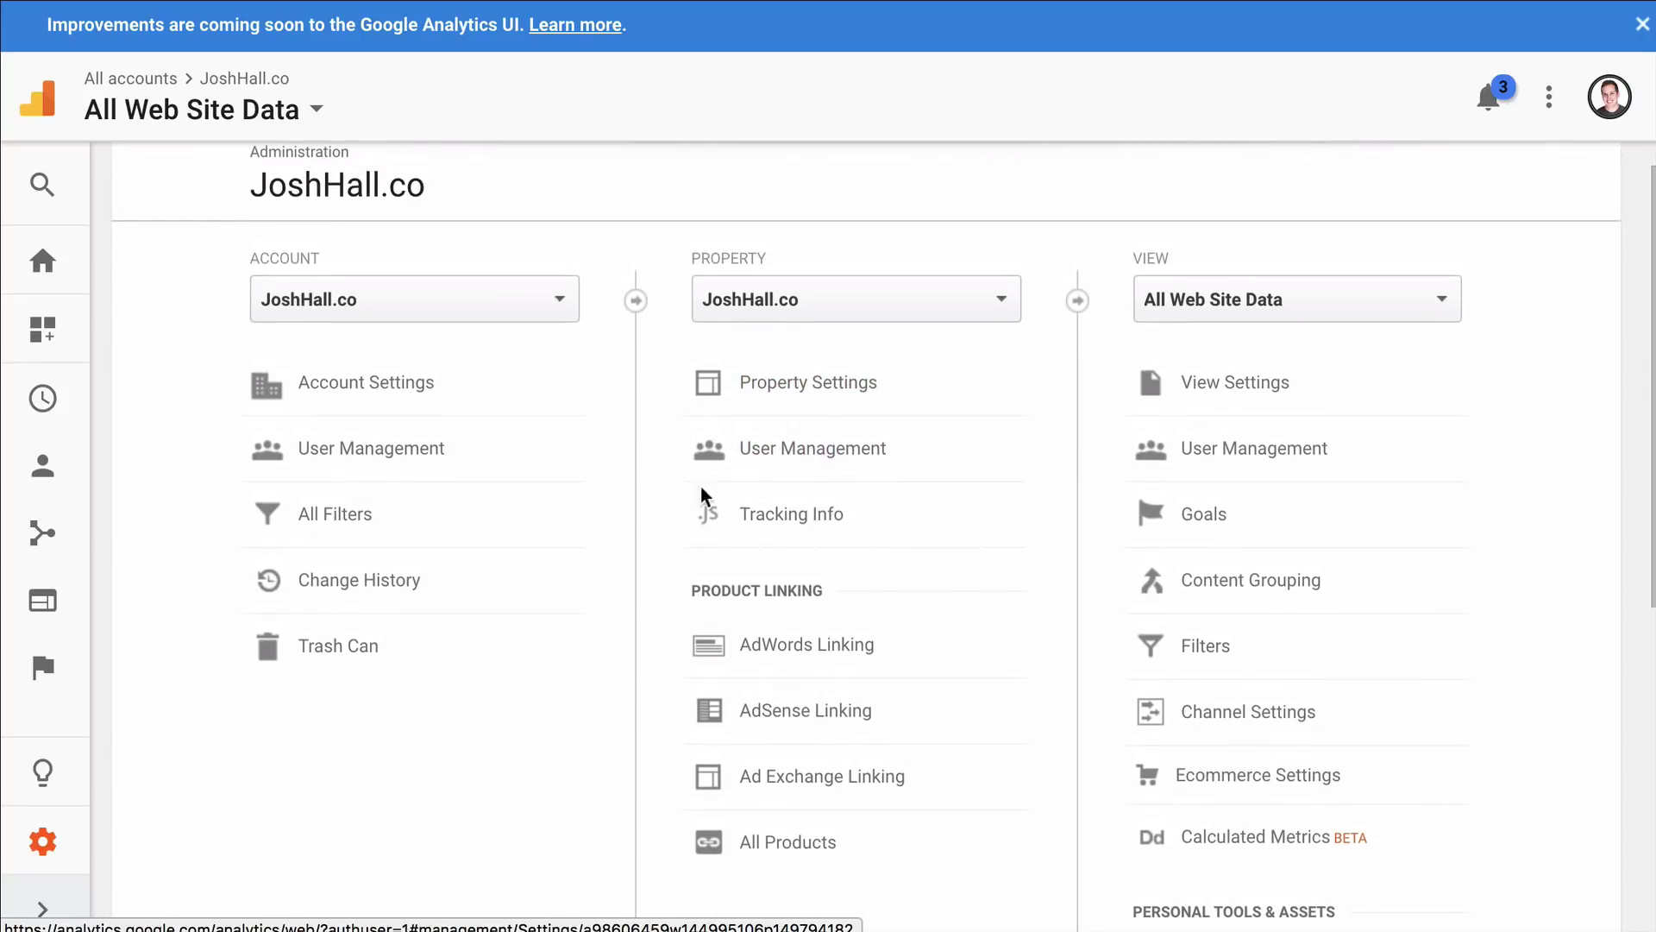
{"action": "scroll", "coordinate": [880, 366], "scroll_direction": "up", "scroll_amount": 1}
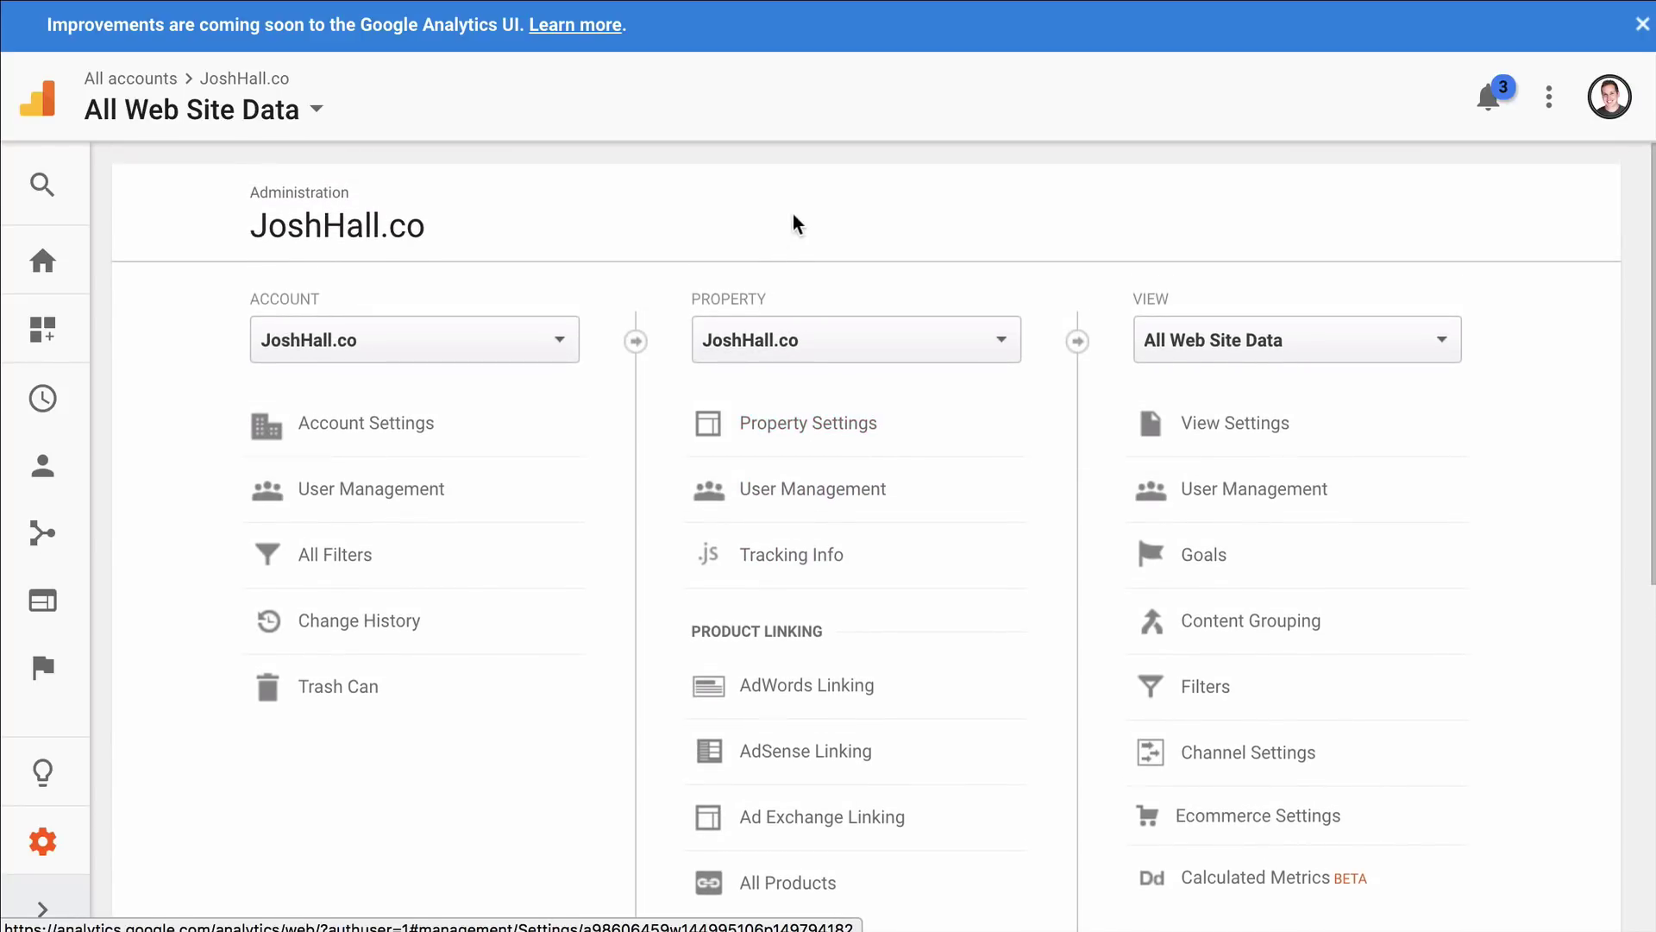
{"action": "left_click", "coordinate": [421, 349]}
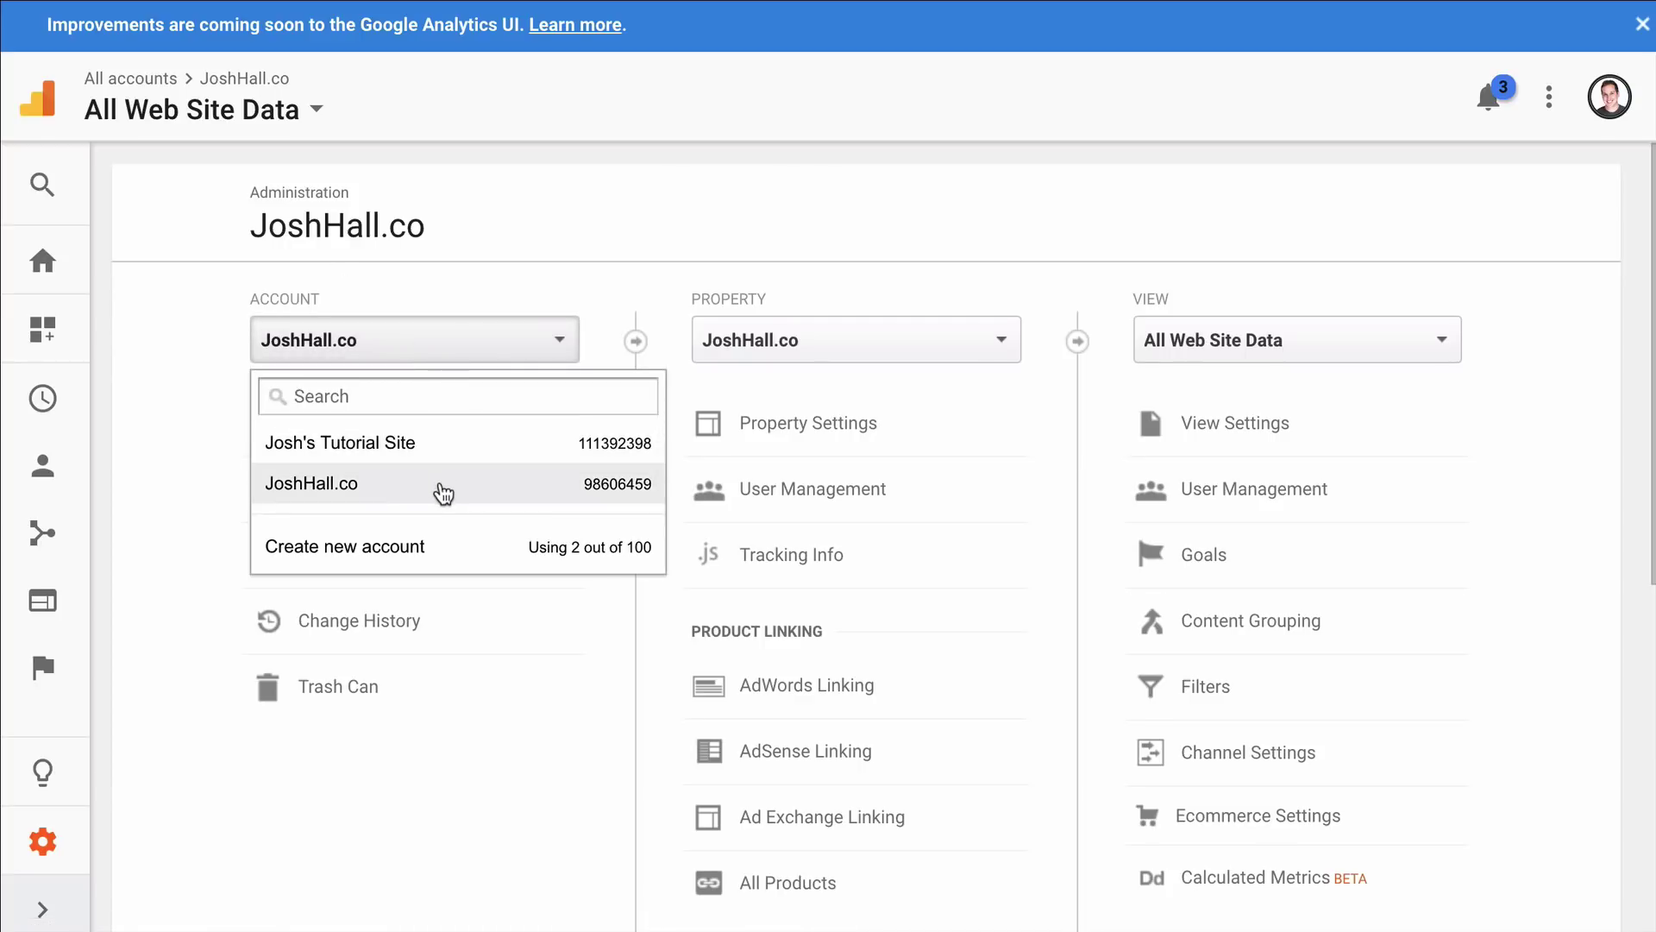
- Start a new Website account named after the demo site and paste that title into Website Name
{"action": "left_click", "coordinate": [446, 557]}
{"action": "type", "text": "Demo"}
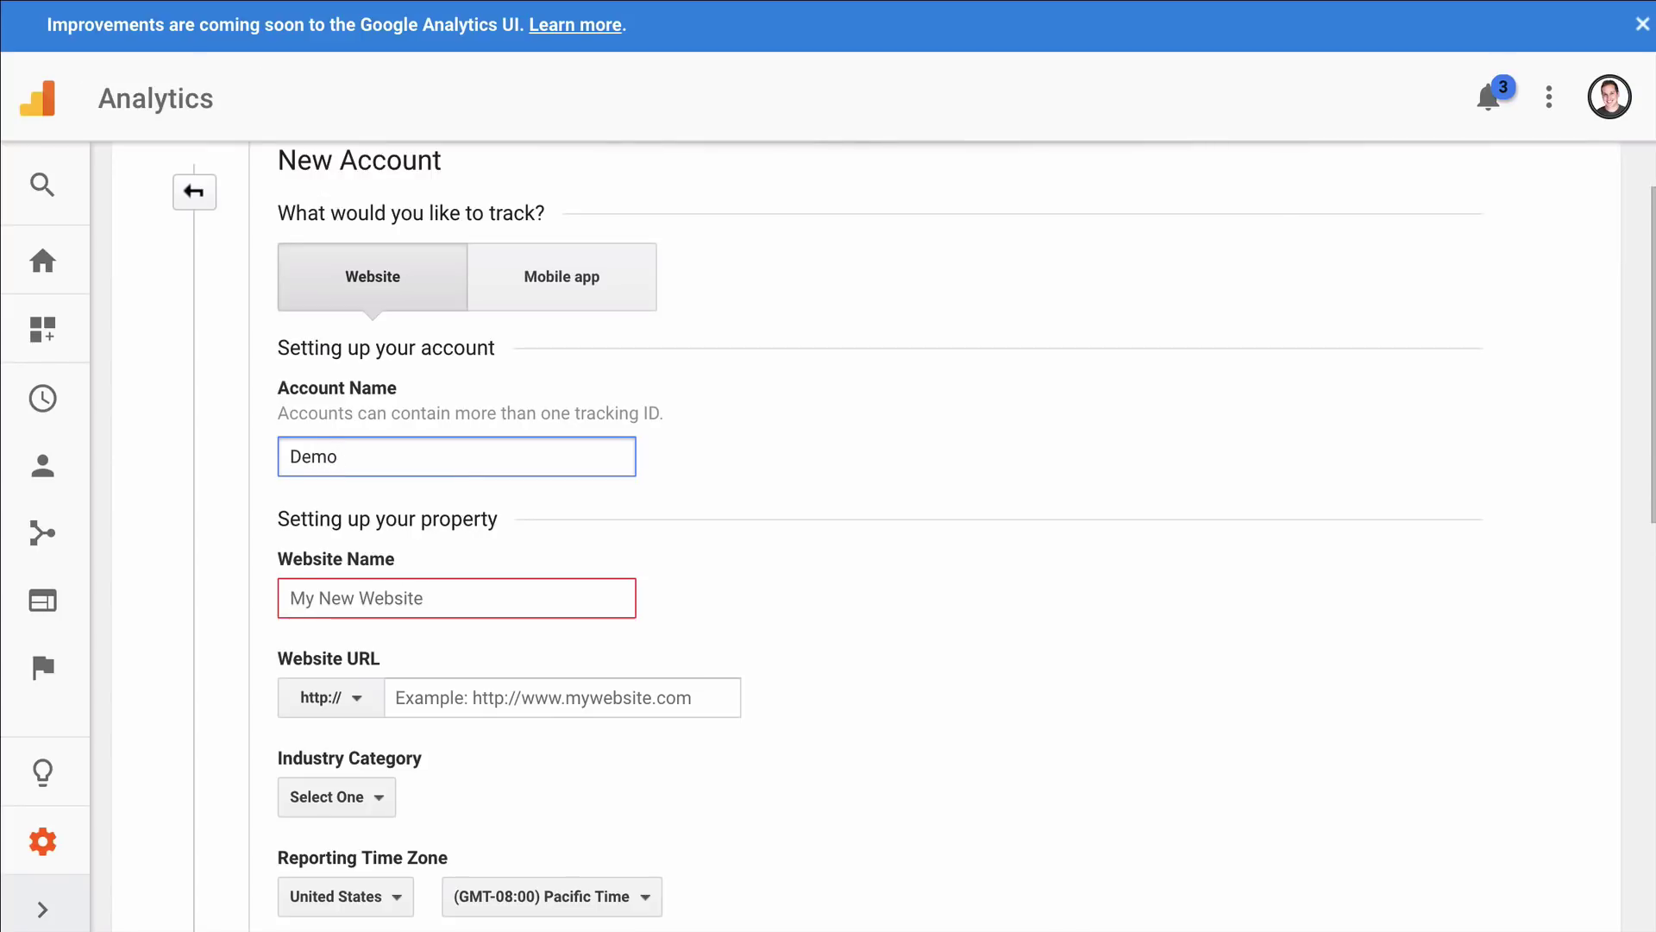
{"action": "key", "text": "BackSpace"}
{"action": "key", "text": "BackSpace"}
{"action": "key", "text": "BackSpace"}
{"action": "key", "text": "BackSpace"}
{"action": "key", "text": "BackSpace"}
{"action": "type", "text": "josh's"}
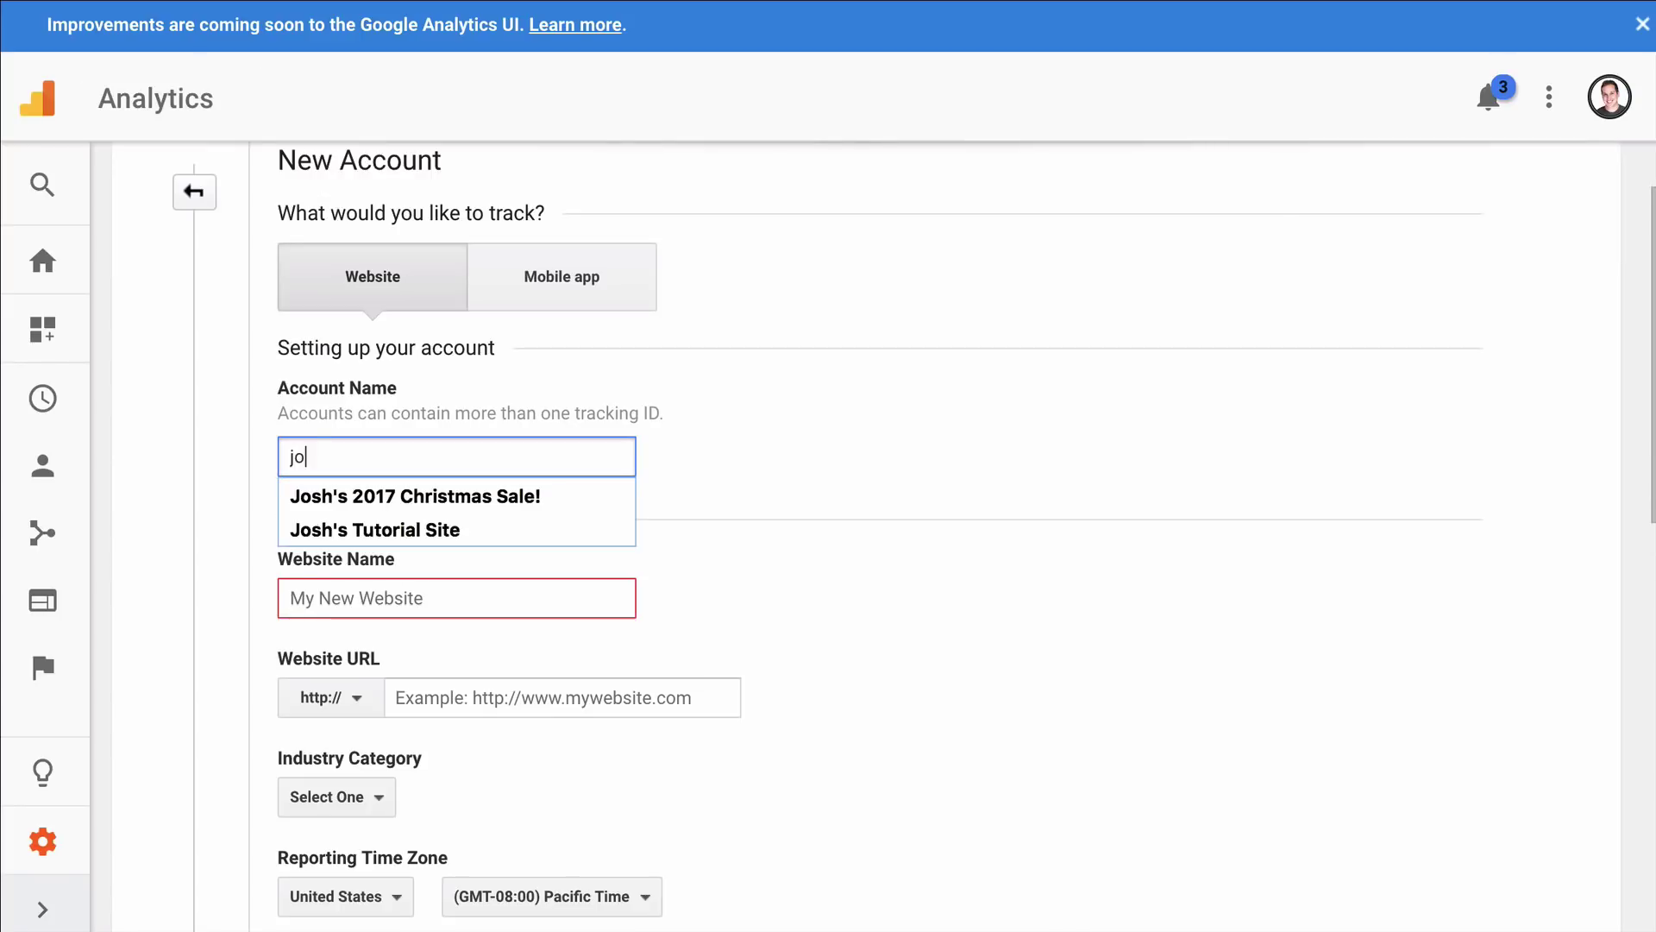
{"action": "key", "text": "BackSpace"}
{"action": "key", "text": "BackSpace"}
{"action": "key", "text": "BackSpace"}
{"action": "key", "text": "BackSpace"}
{"action": "key", "text": "BackSpace"}
{"action": "key", "text": "BackSpace"}
{"action": "type", "text": "Josh's Demo Zone"}
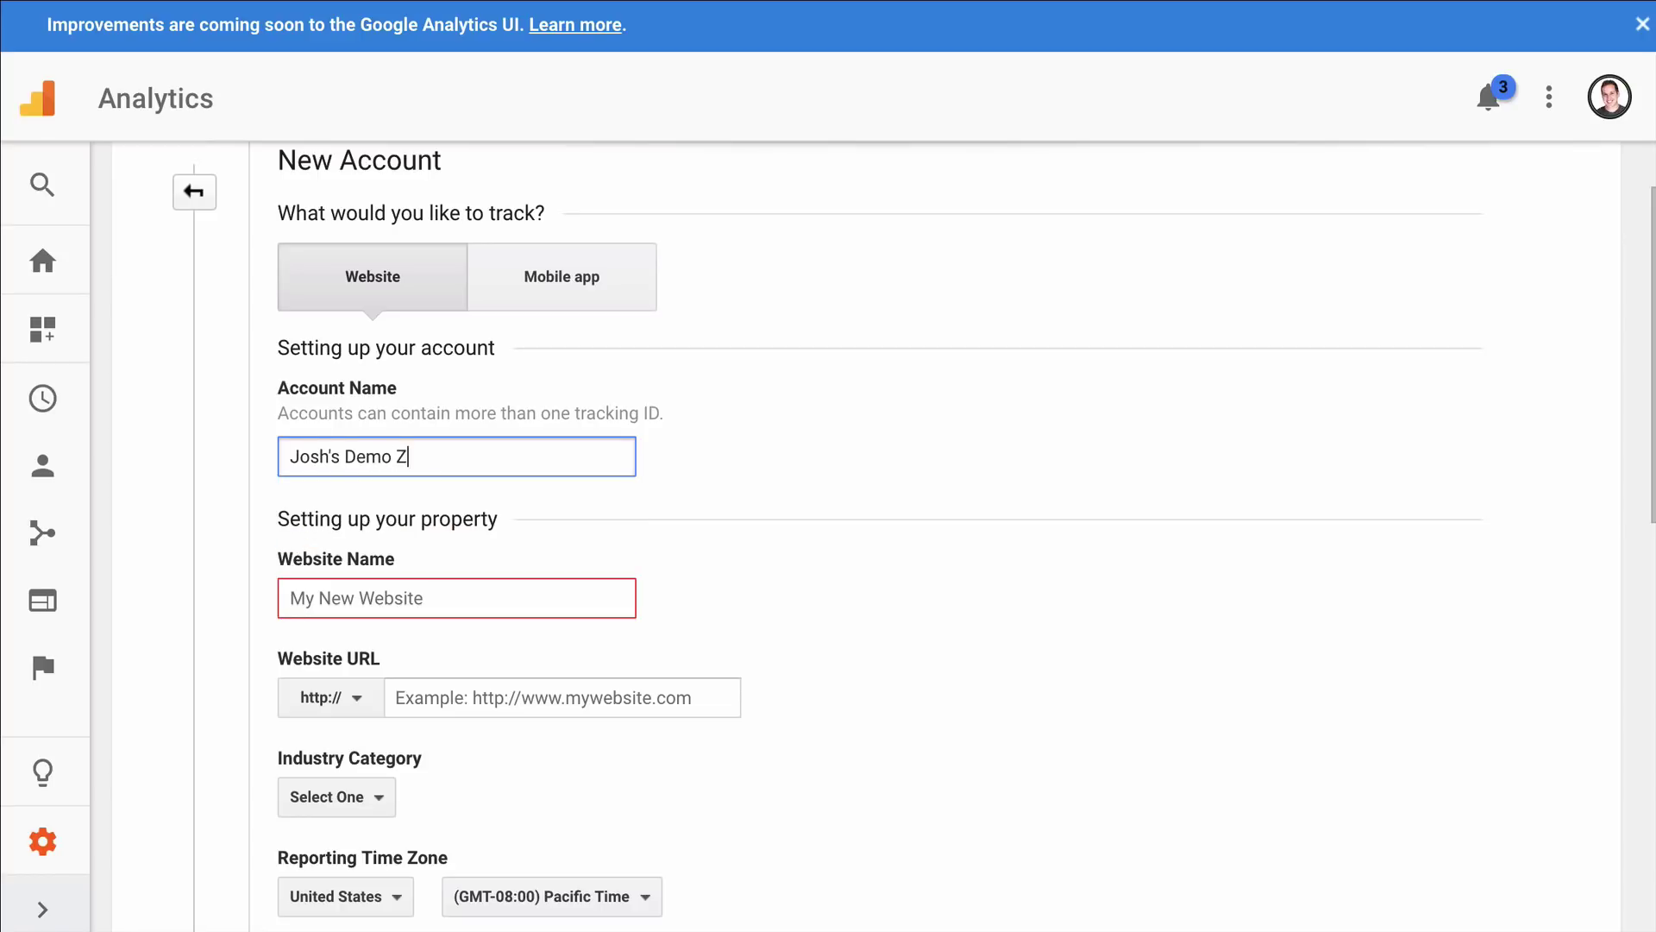
{"action": "triple_click", "coordinate": [528, 438]}
{"action": "key", "text": "ctrl+c"}
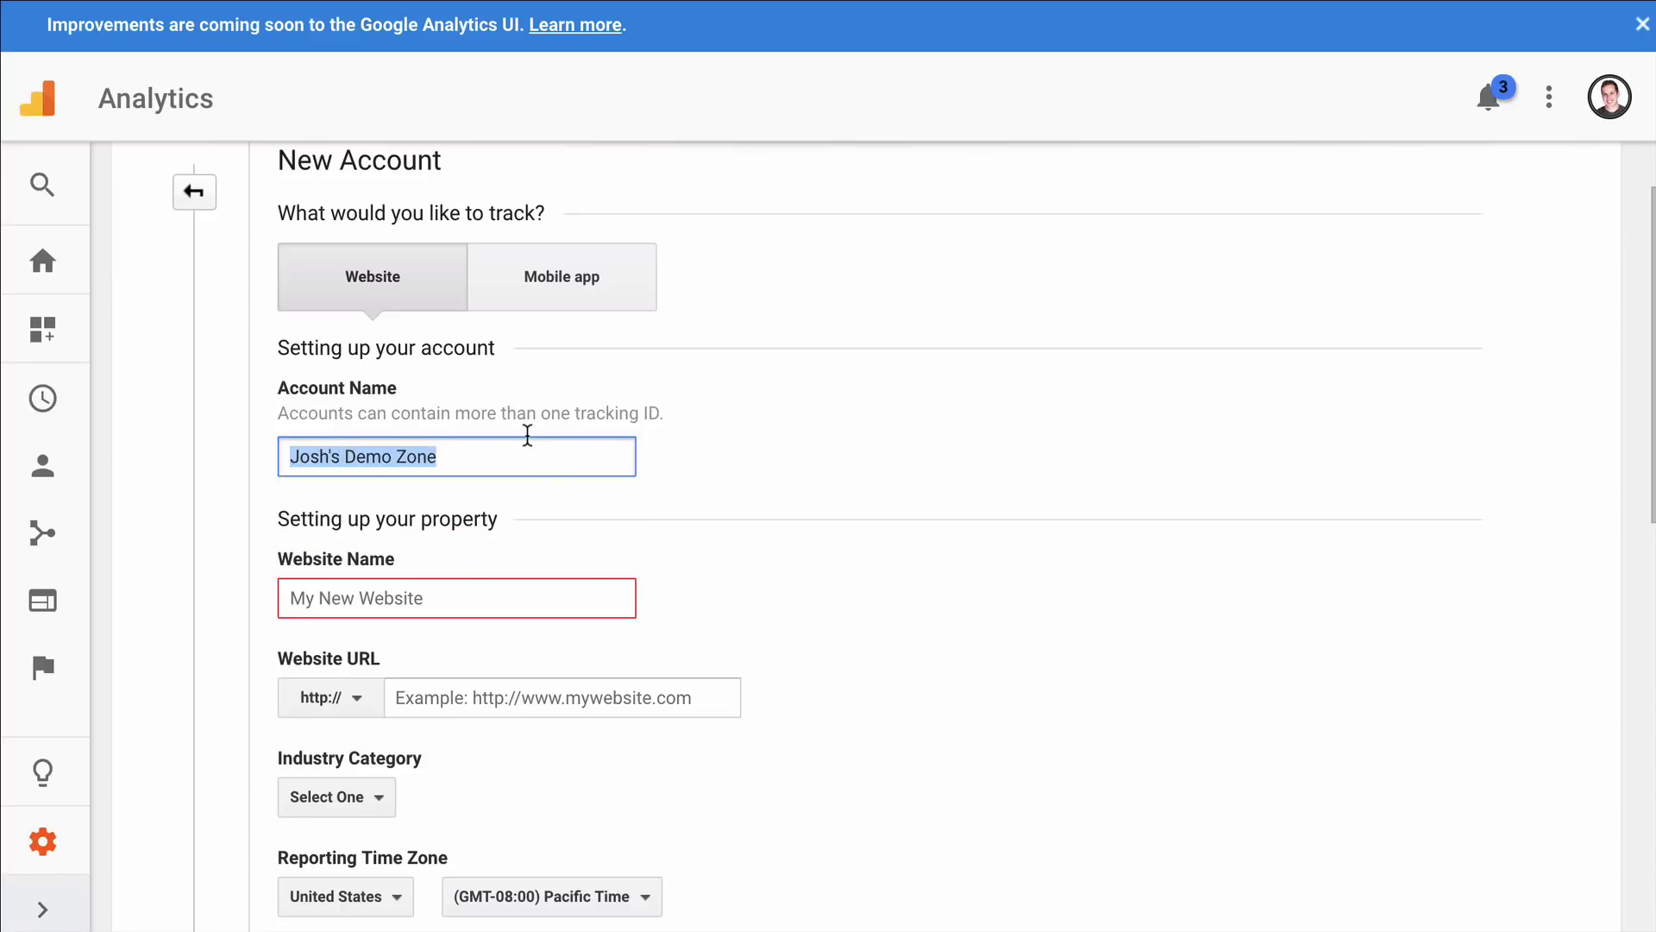
{"action": "left_click", "coordinate": [451, 608]}
{"action": "key", "text": "ctrl+v"}
{"action": "scroll", "coordinate": [817, 451], "scroll_direction": "down", "scroll_amount": 2}
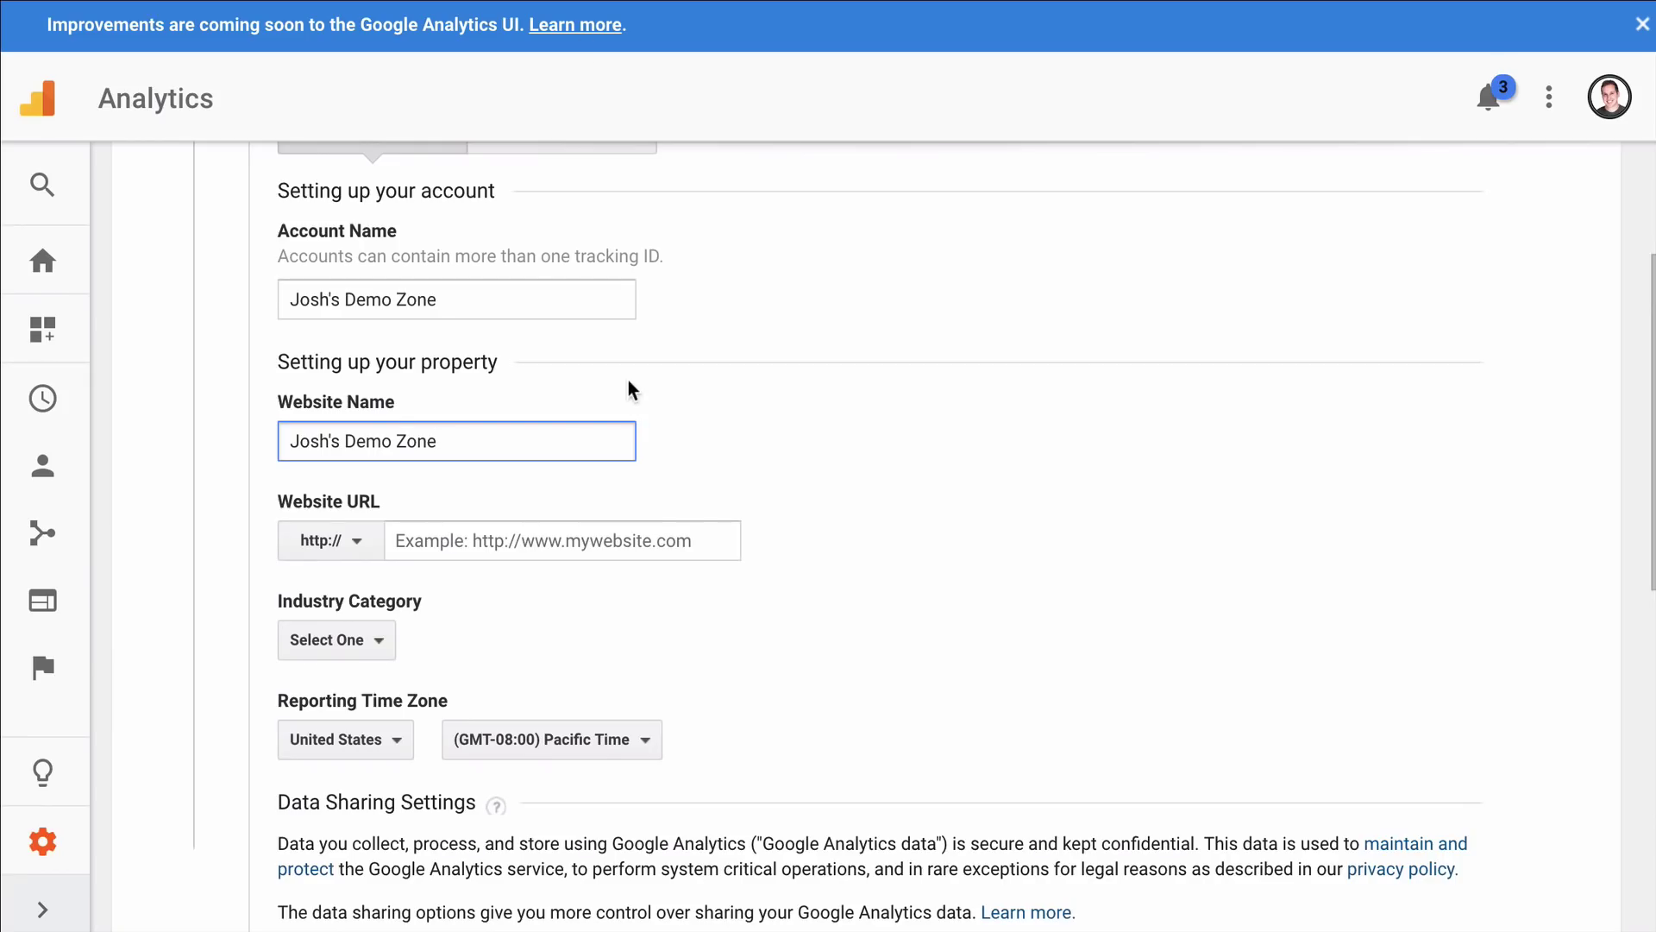
{"action": "left_click", "coordinate": [533, 523]}
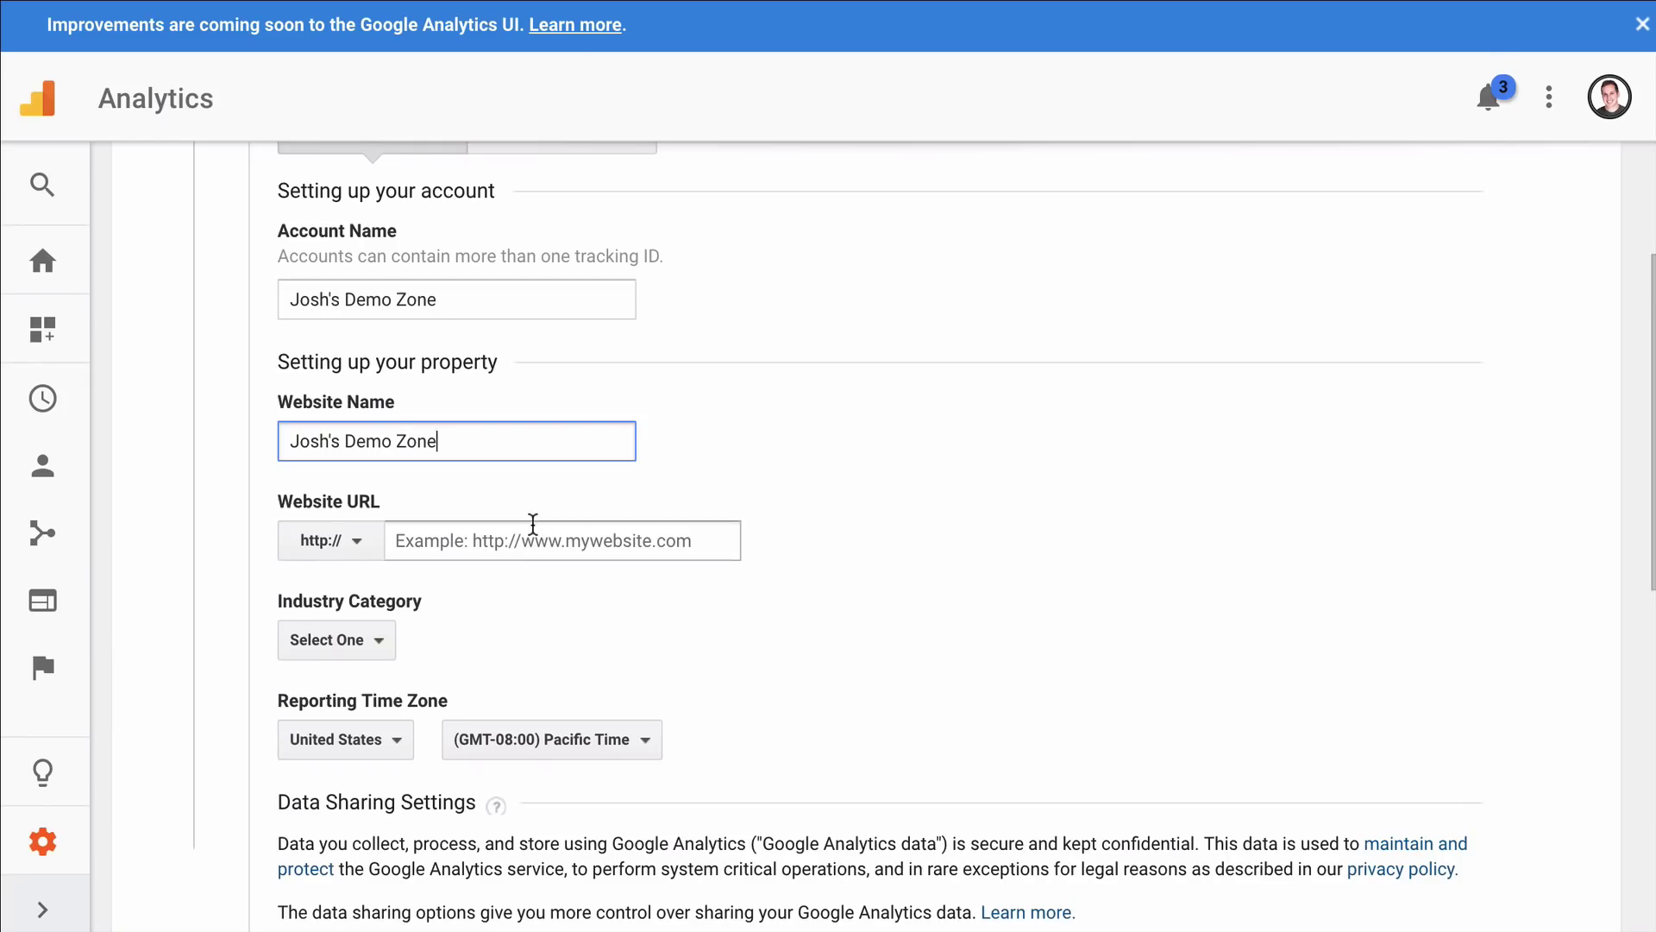
{"action": "type", "text": "demo.joshhall.co/"}
{"action": "key", "text": "BackSpace"}
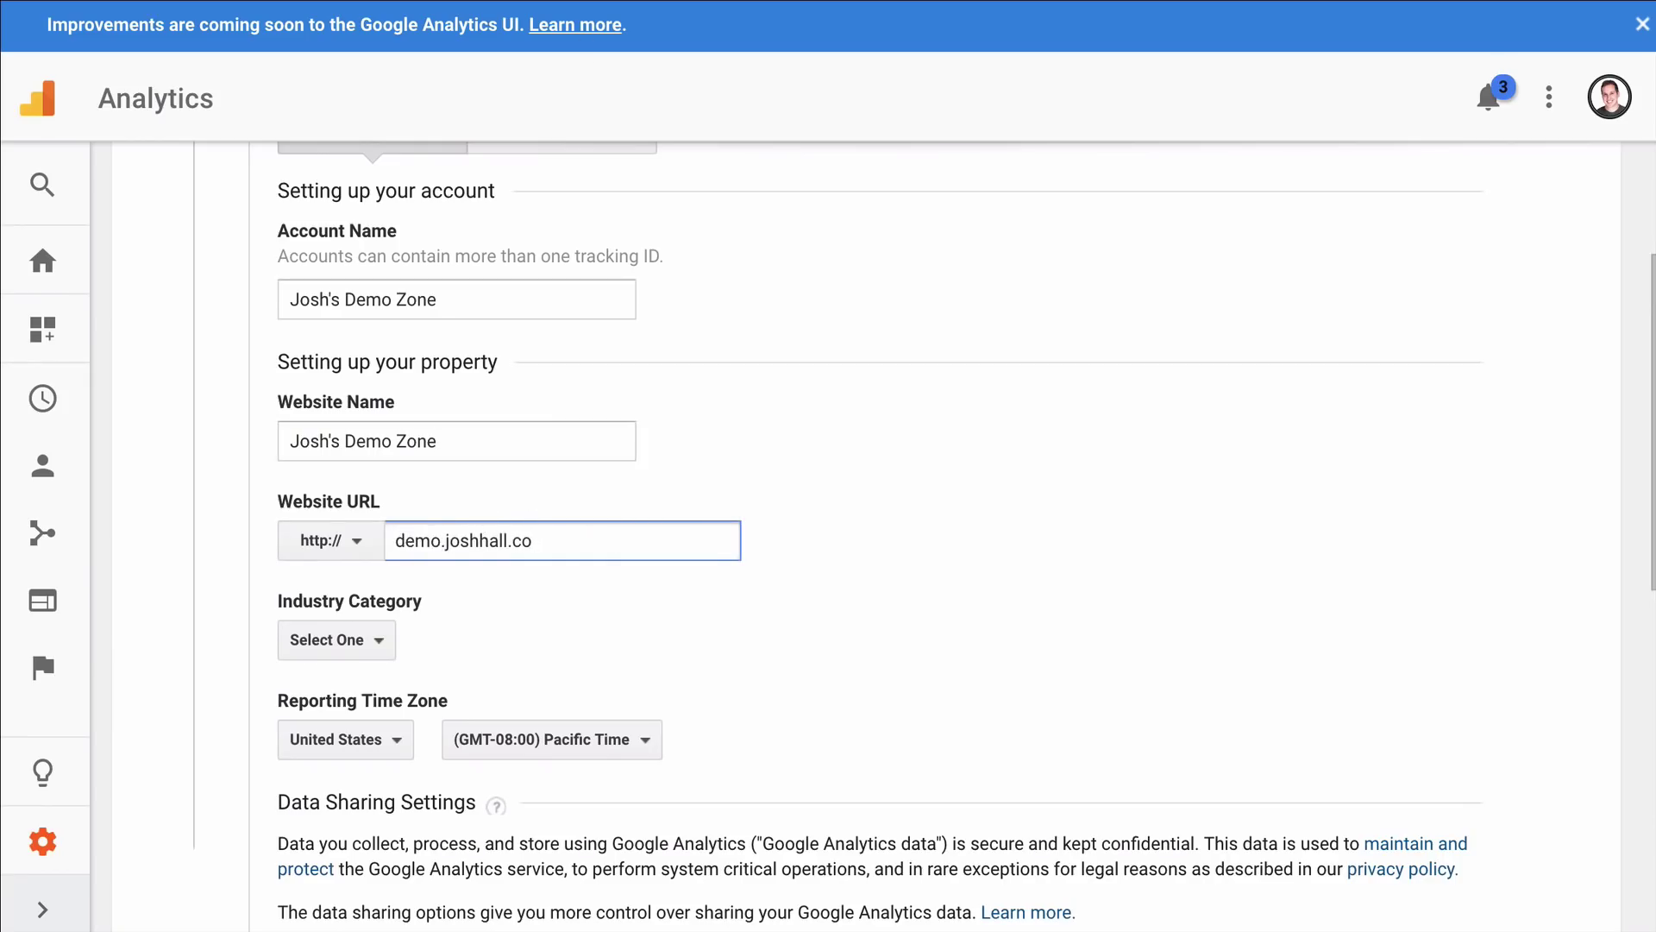
{"action": "left_click", "coordinate": [371, 556]}
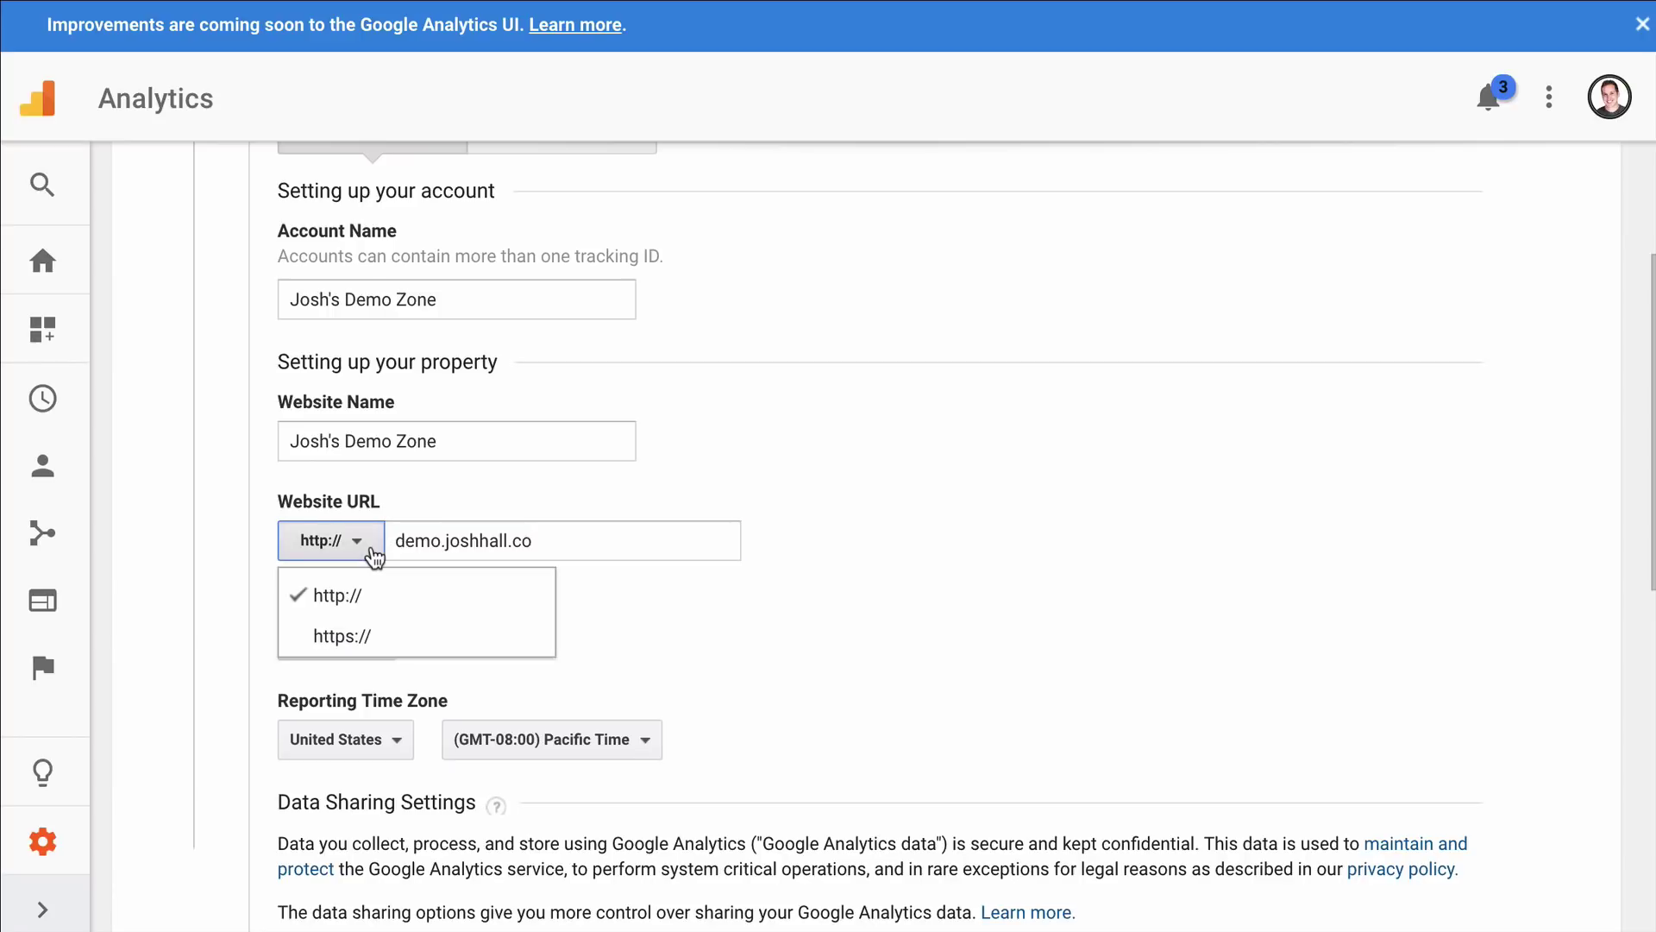
{"action": "left_click", "coordinate": [395, 639]}
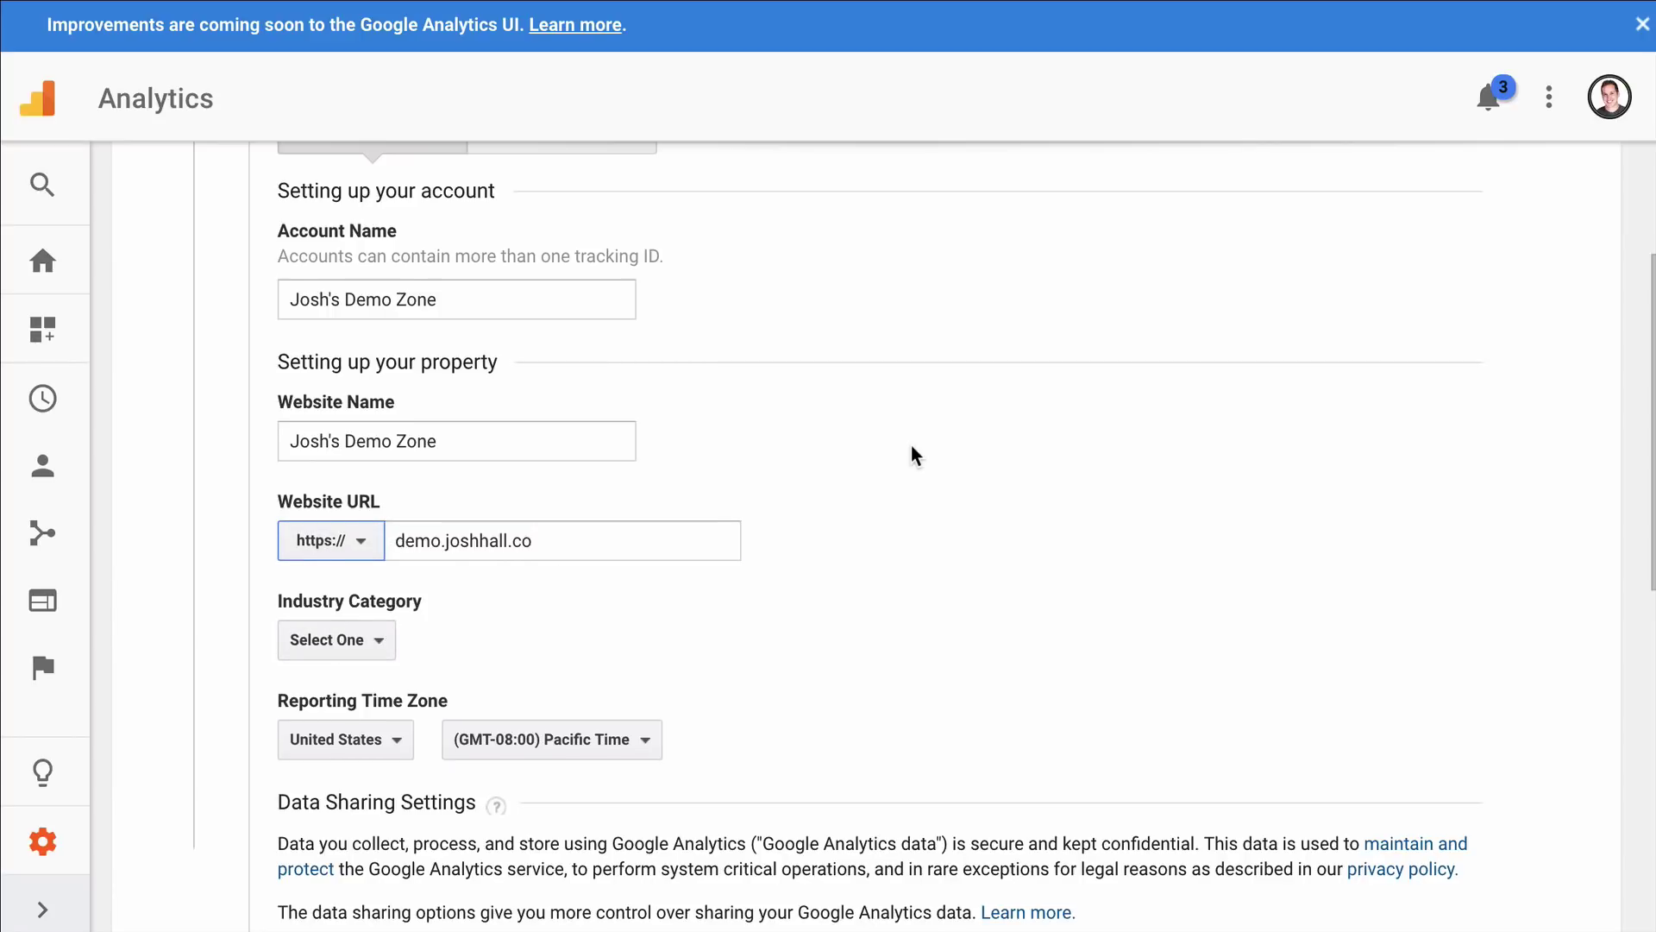
{"action": "scroll", "coordinate": [914, 453], "scroll_direction": "down", "scroll_amount": 2}
{"action": "scroll", "coordinate": [916, 456], "scroll_direction": "down", "scroll_amount": 1}
{"action": "left_click", "coordinate": [476, 399]}
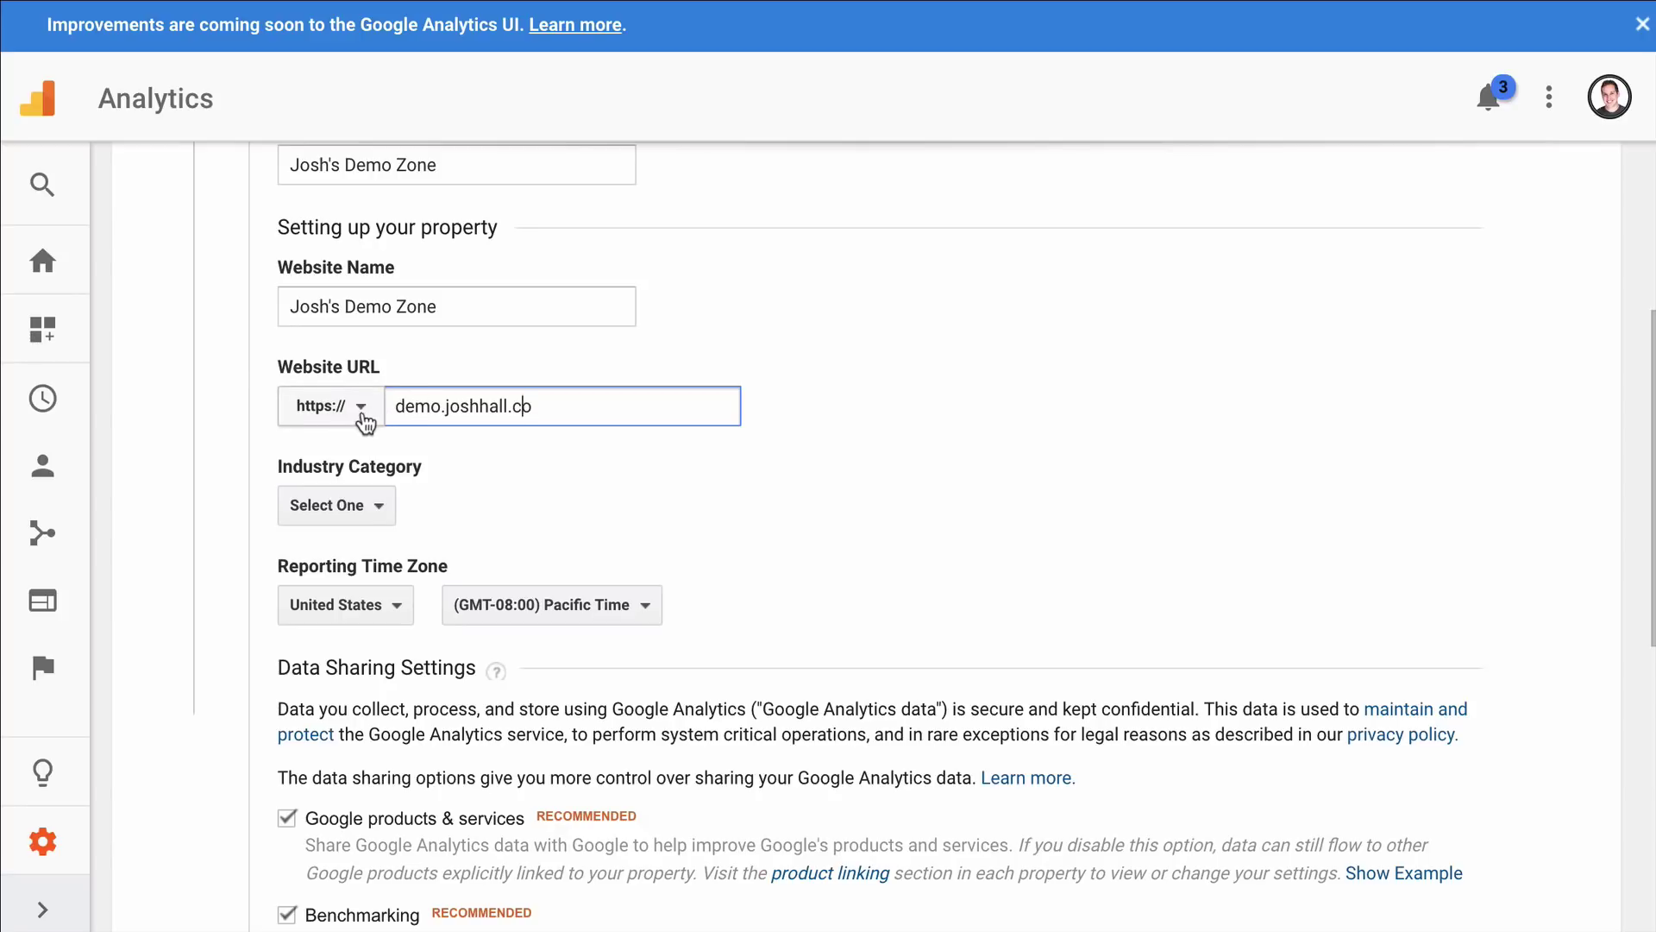
- Set the Industry Category to Other
{"action": "left_click", "coordinate": [358, 515]}
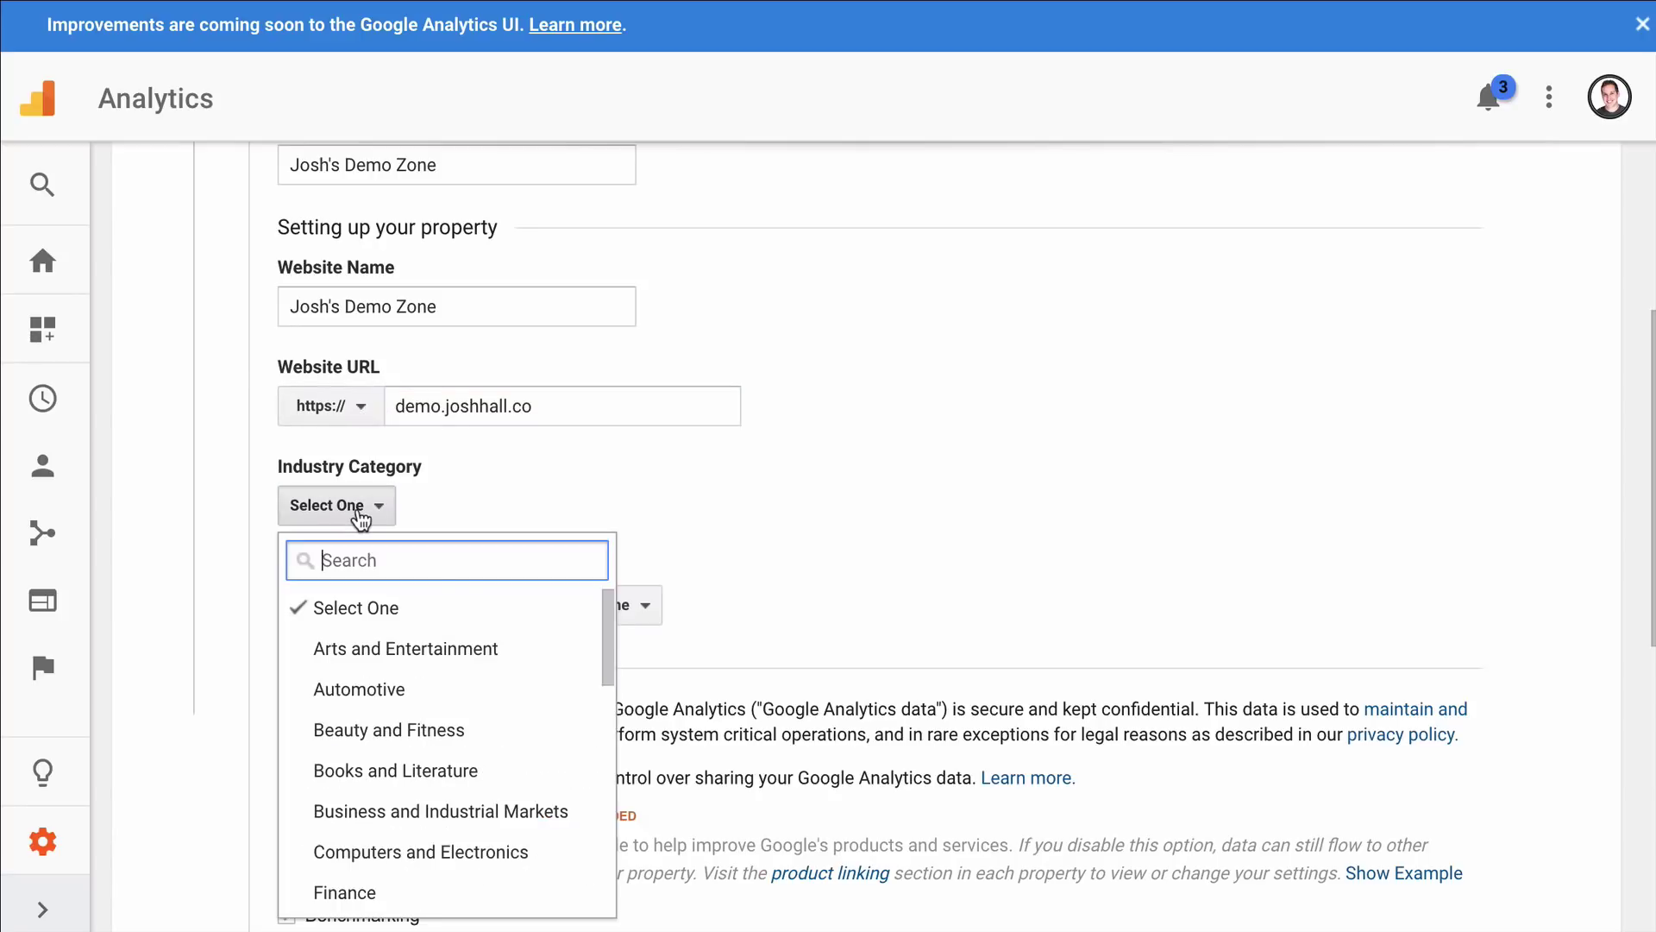
{"action": "scroll", "coordinate": [478, 610], "scroll_direction": "down", "scroll_amount": 5}
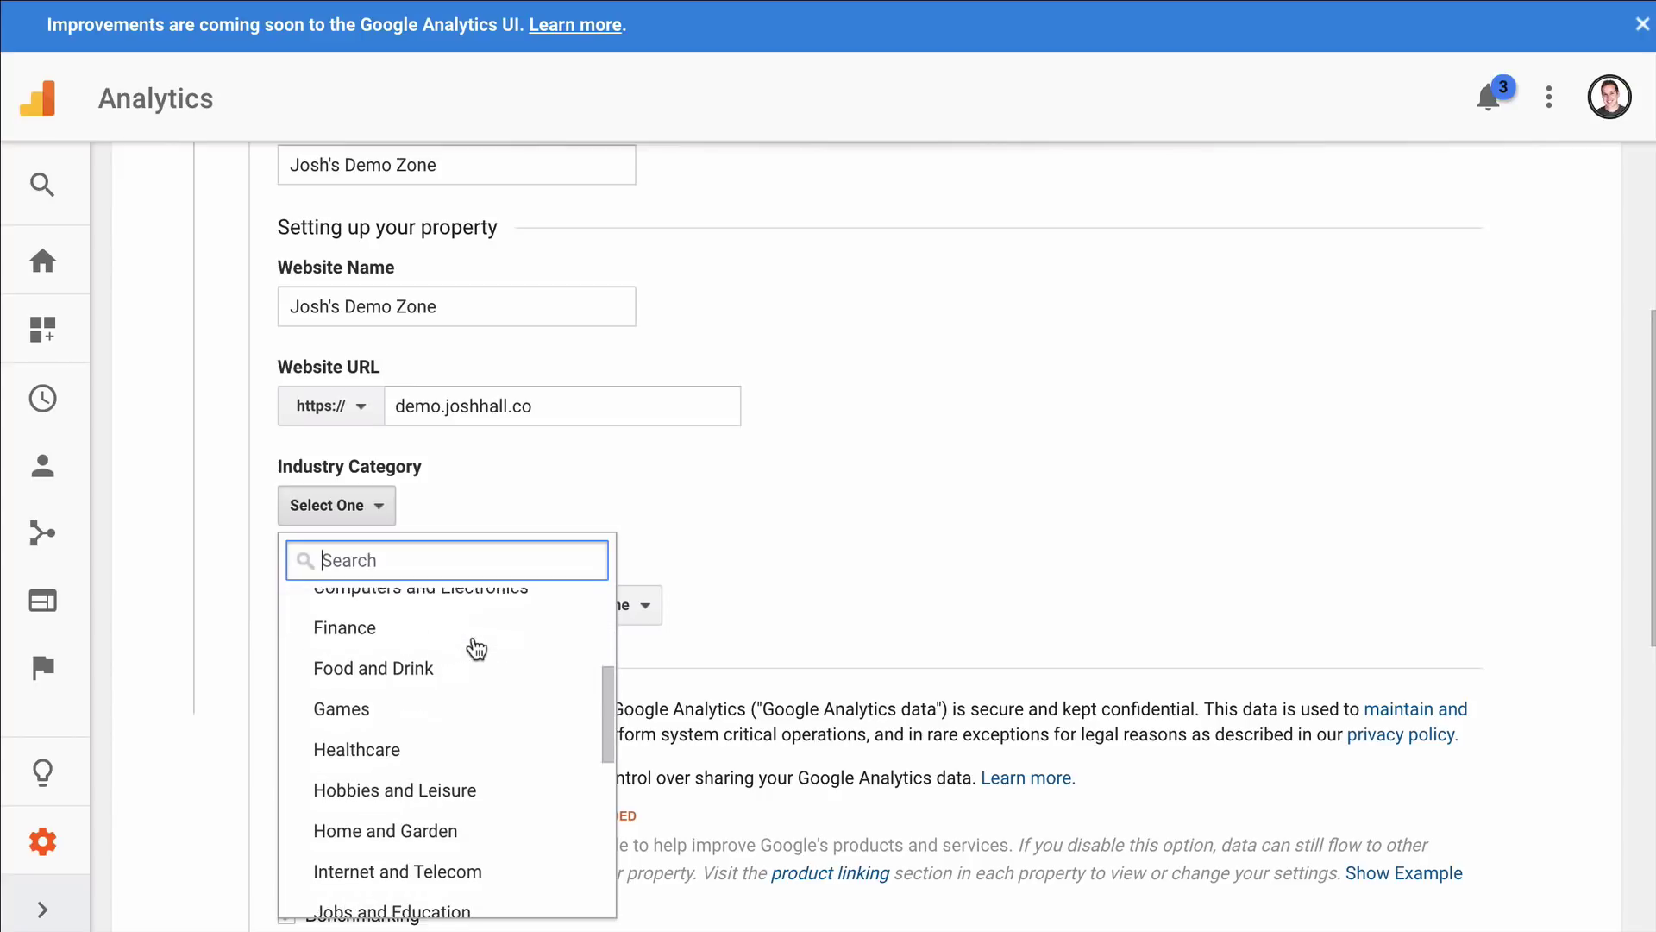
{"action": "scroll", "coordinate": [500, 677], "scroll_direction": "up", "scroll_amount": 3}
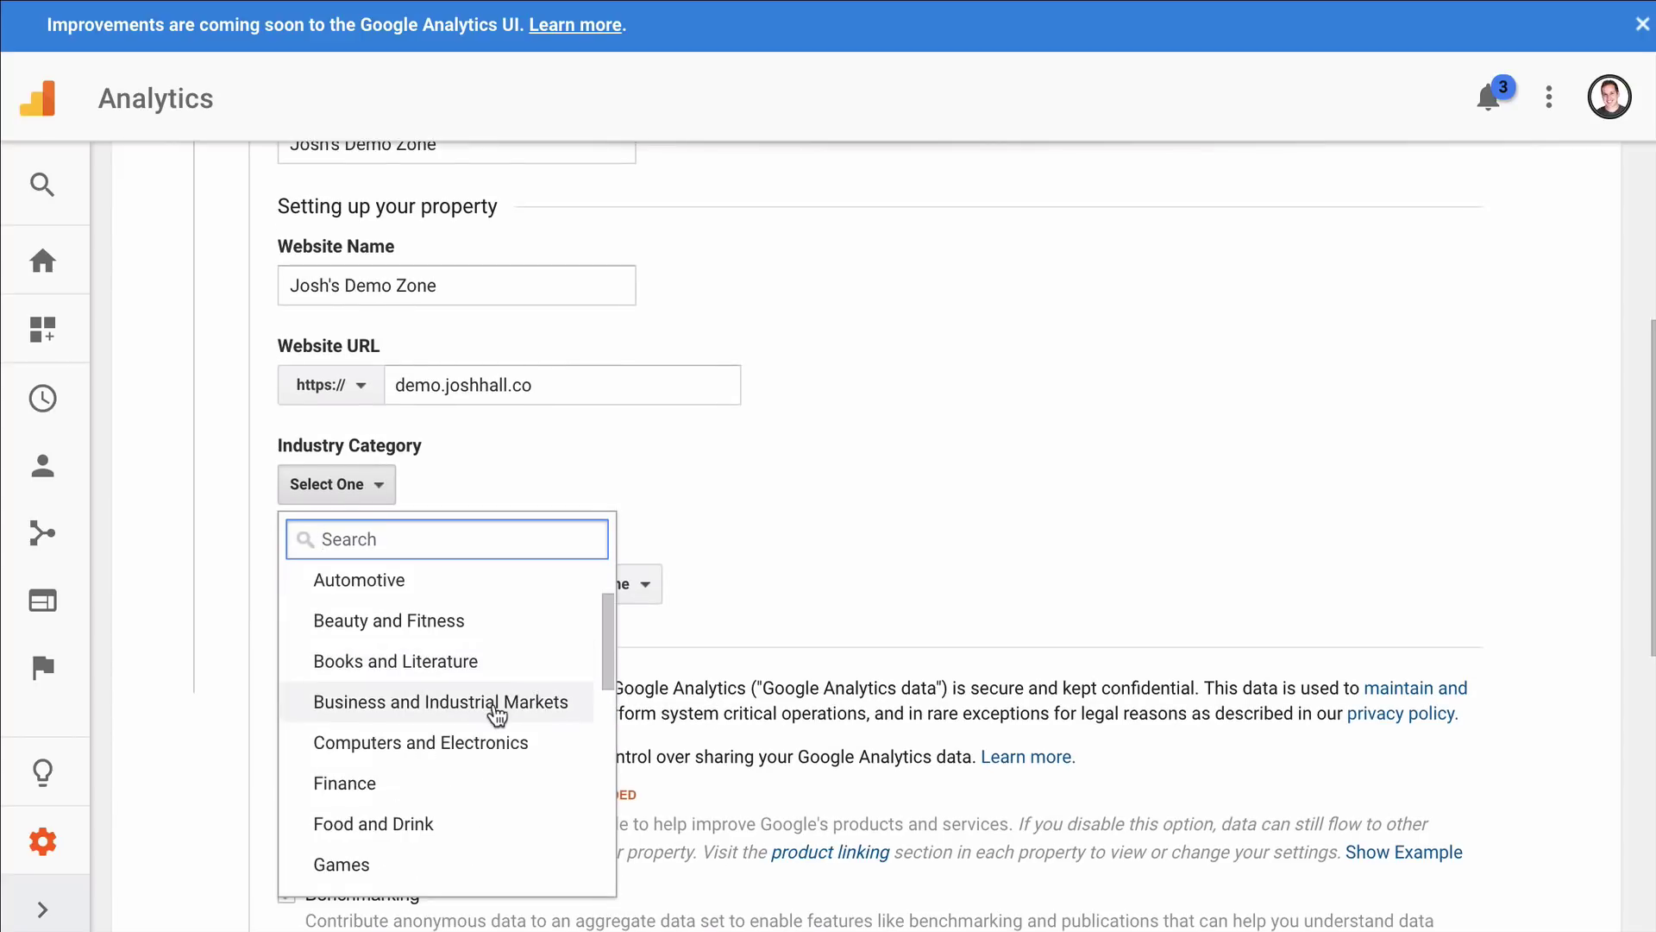
{"action": "scroll", "coordinate": [534, 711], "scroll_direction": "down", "scroll_amount": 10}
{"action": "left_click", "coordinate": [499, 630]}
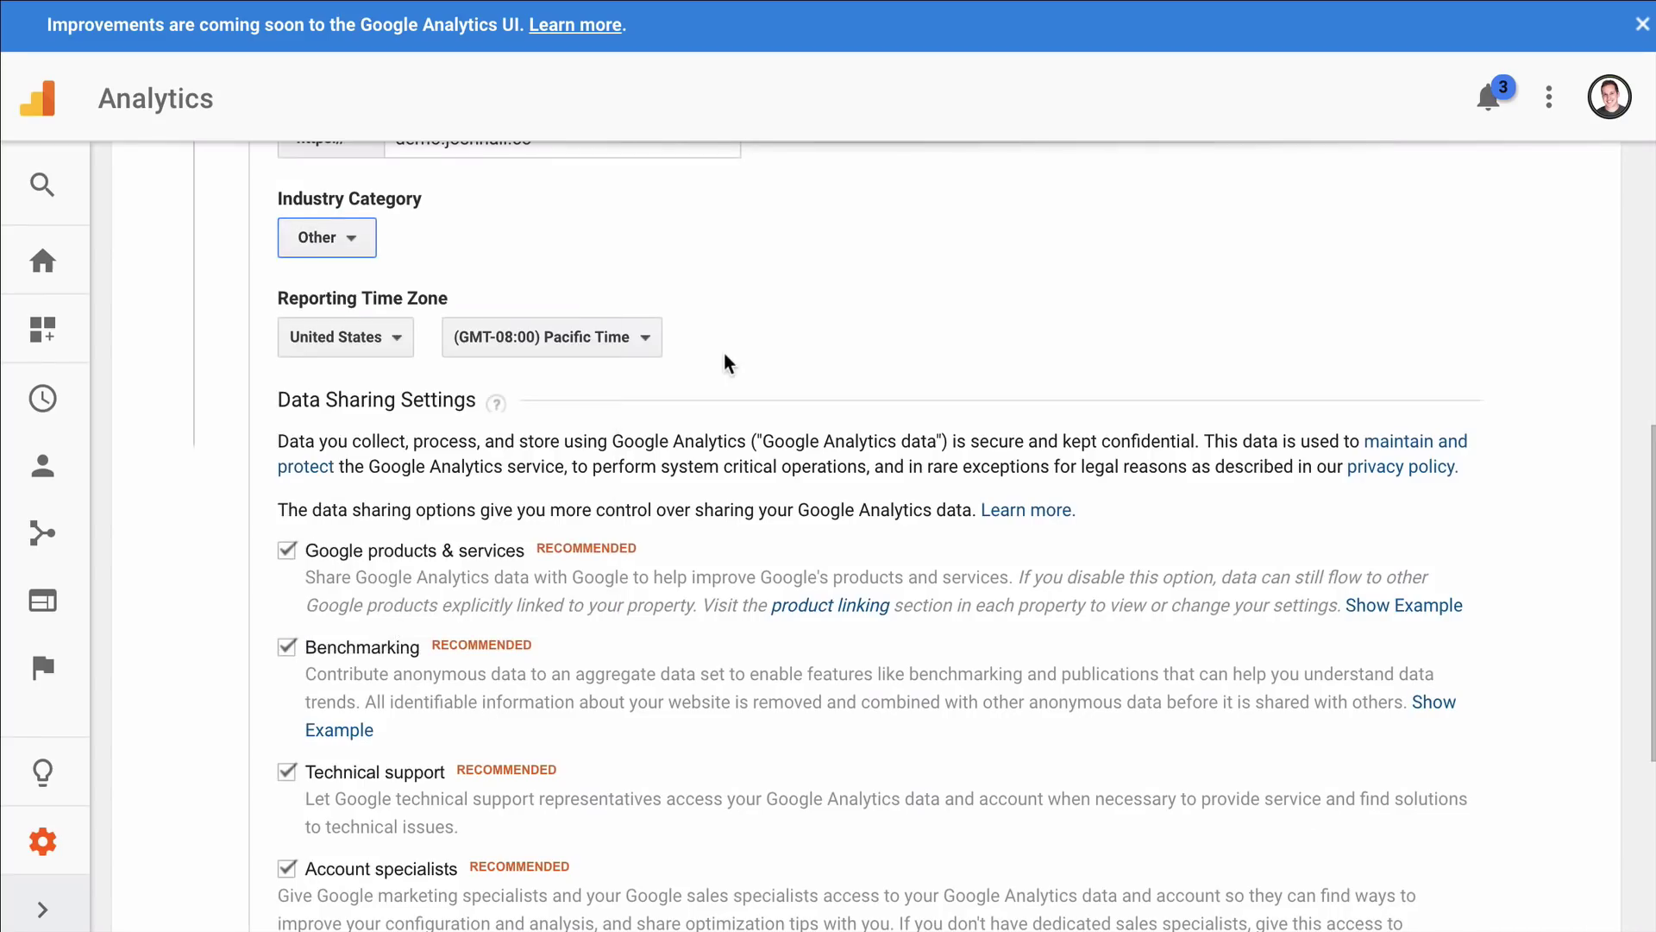
{"action": "scroll", "coordinate": [725, 354], "scroll_direction": "up", "scroll_amount": 2}
{"action": "scroll", "coordinate": [816, 388], "scroll_direction": "down", "scroll_amount": 1}
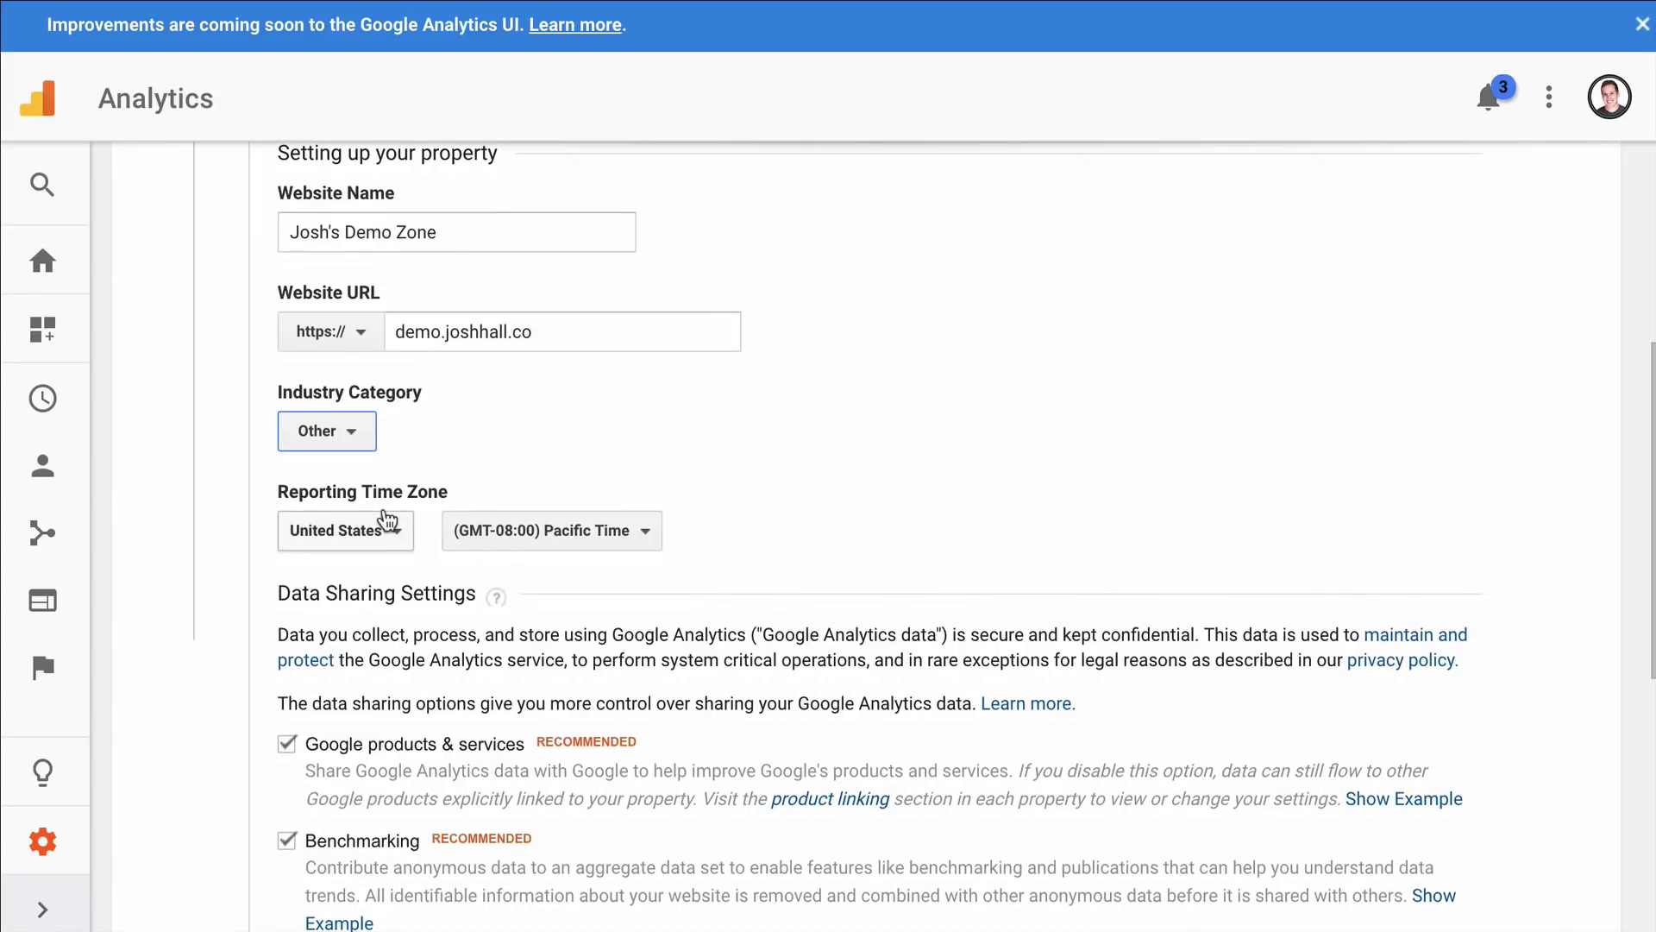
- Set the reporting time zone to (GMT-05:00) Eastern Time
{"action": "left_click", "coordinate": [552, 532]}
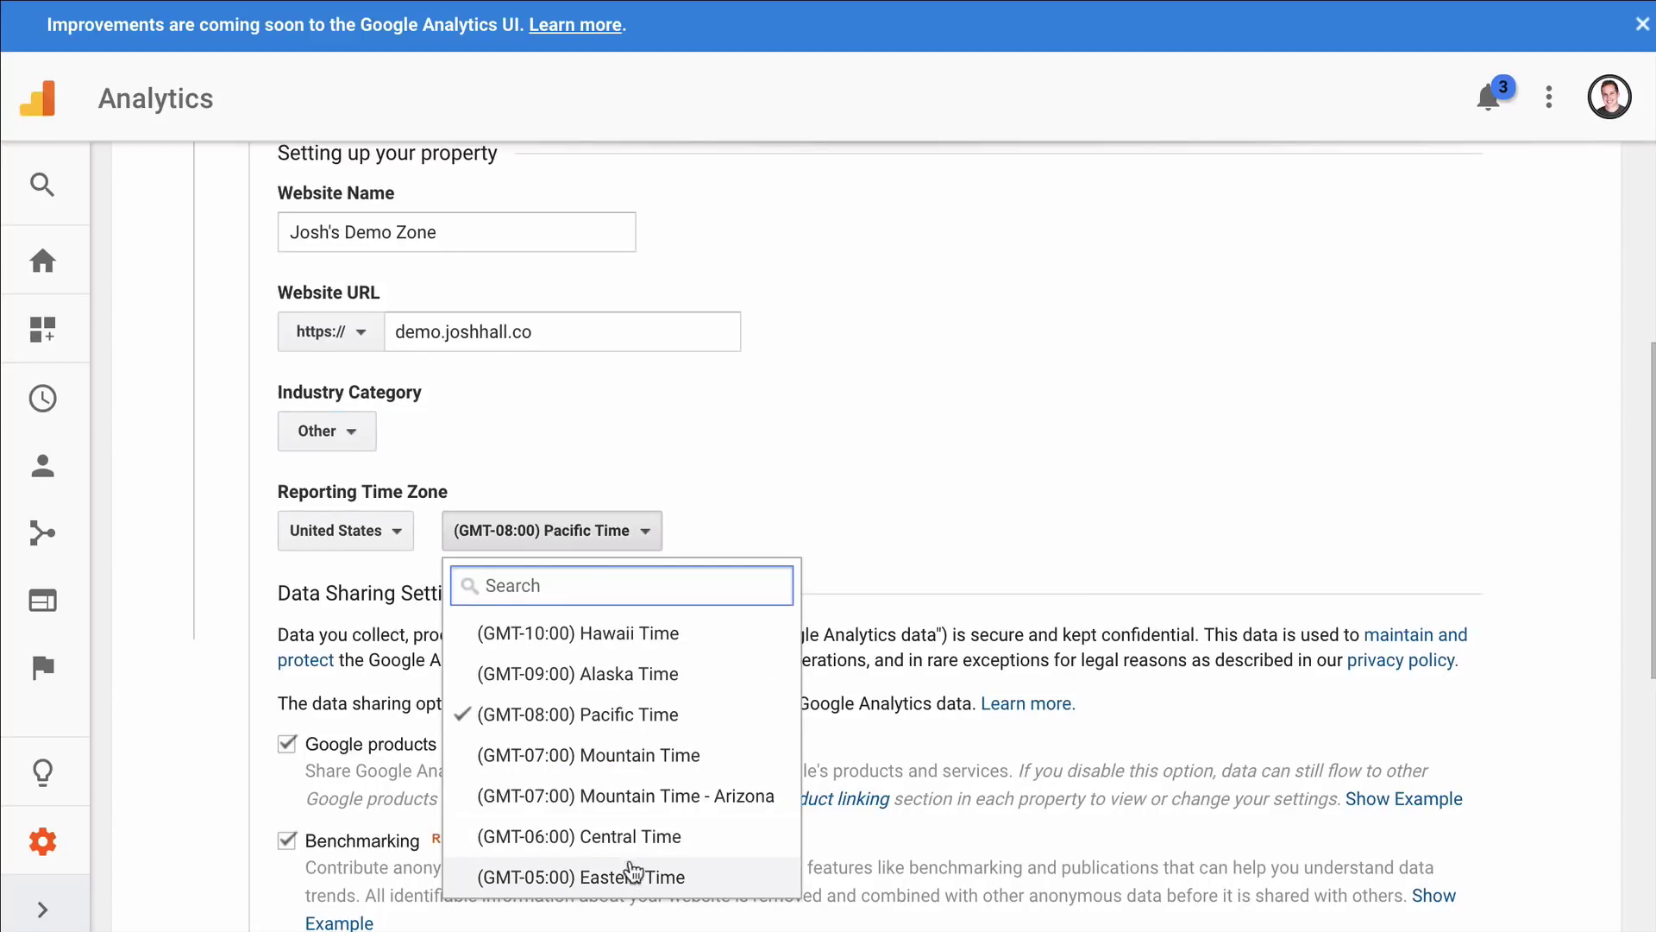
{"action": "scroll", "coordinate": [633, 873], "scroll_direction": "down", "scroll_amount": 1}
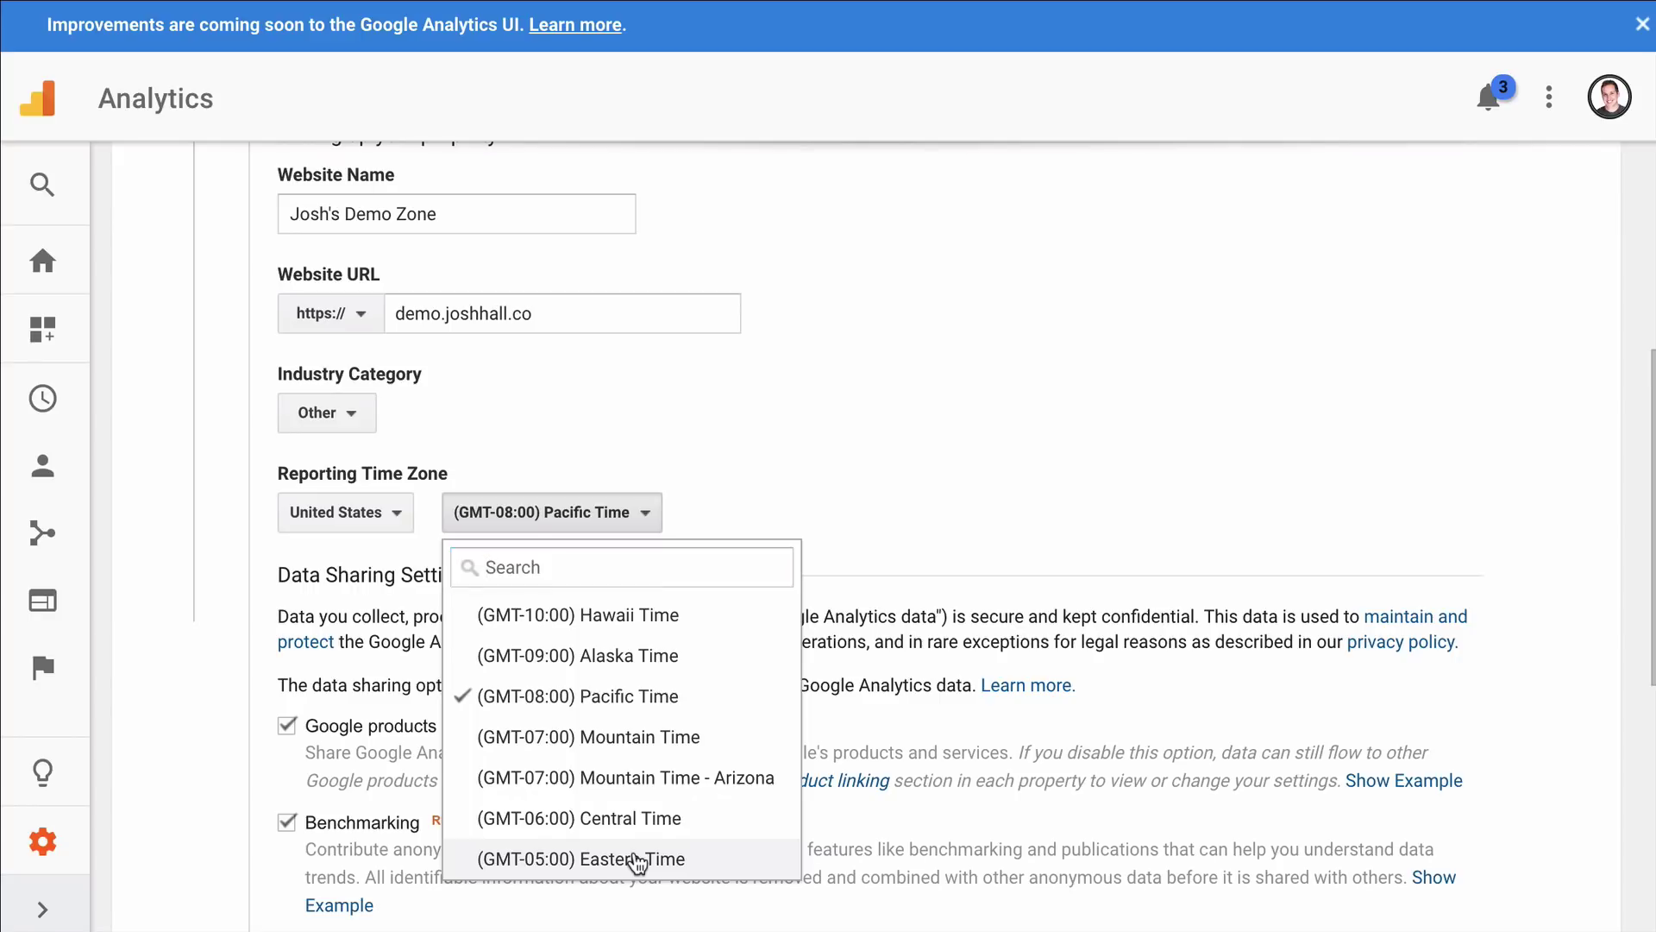
{"action": "left_click", "coordinate": [629, 858]}
{"action": "scroll", "coordinate": [426, 597], "scroll_direction": "down", "scroll_amount": 6}
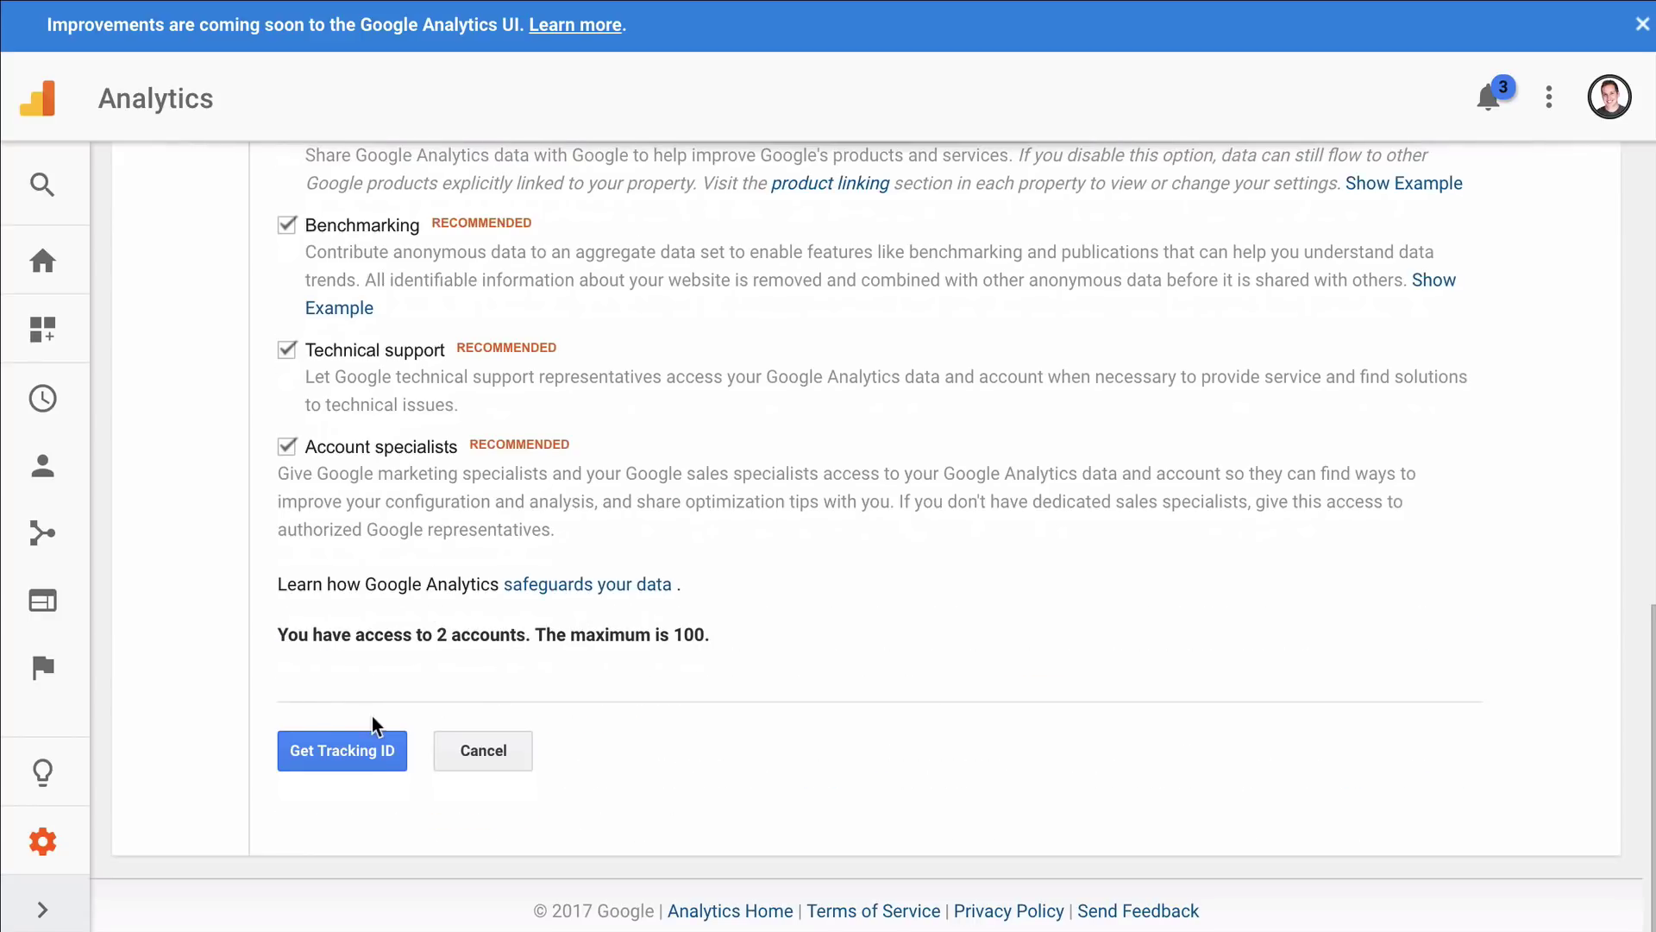
- Get a tracking ID, accept the terms, and select the whole Global Site Tag snippet
{"action": "left_click", "coordinate": [344, 762]}
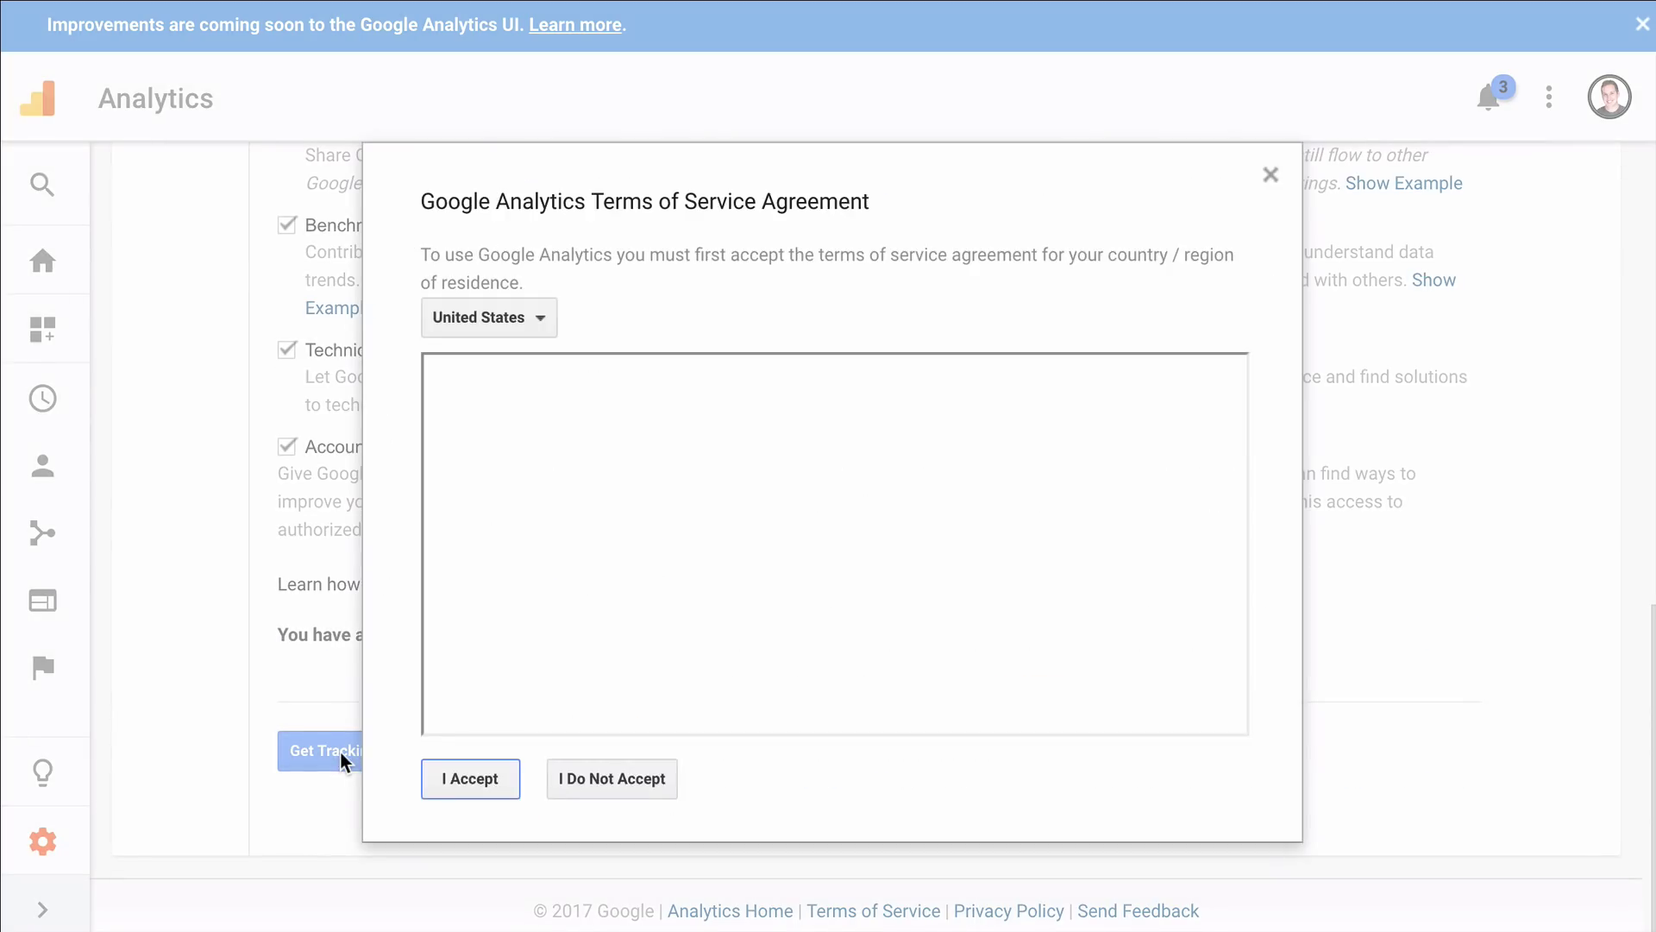
{"action": "left_click", "coordinate": [472, 778]}
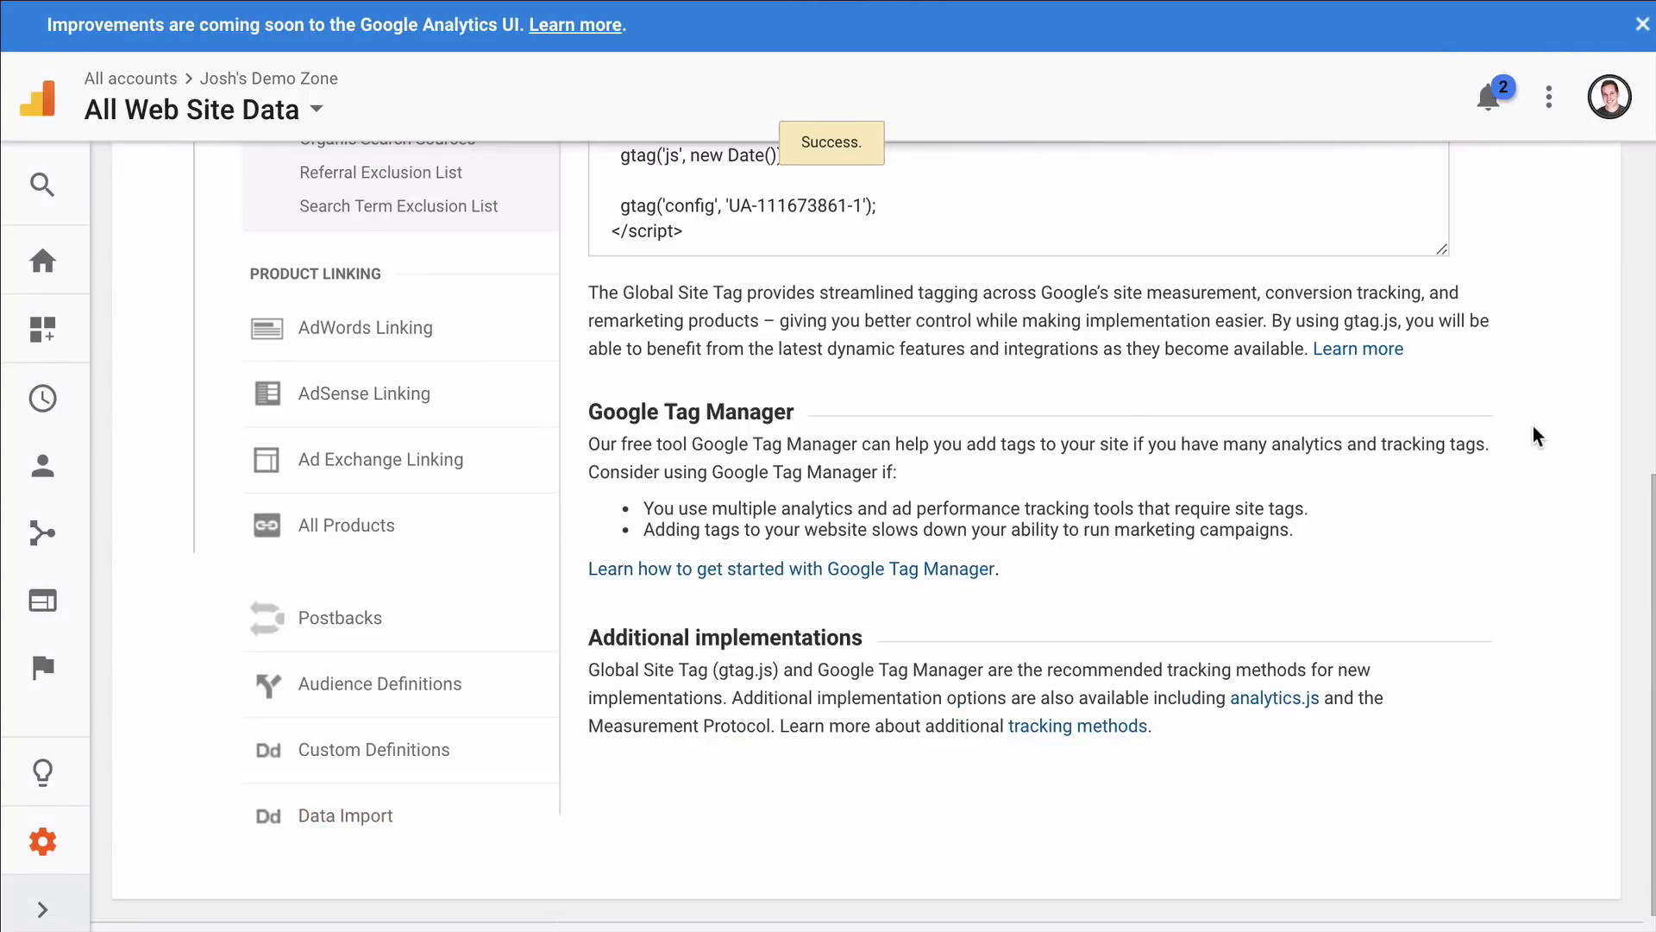
{"action": "scroll", "coordinate": [1549, 382], "scroll_direction": "up", "scroll_amount": 6}
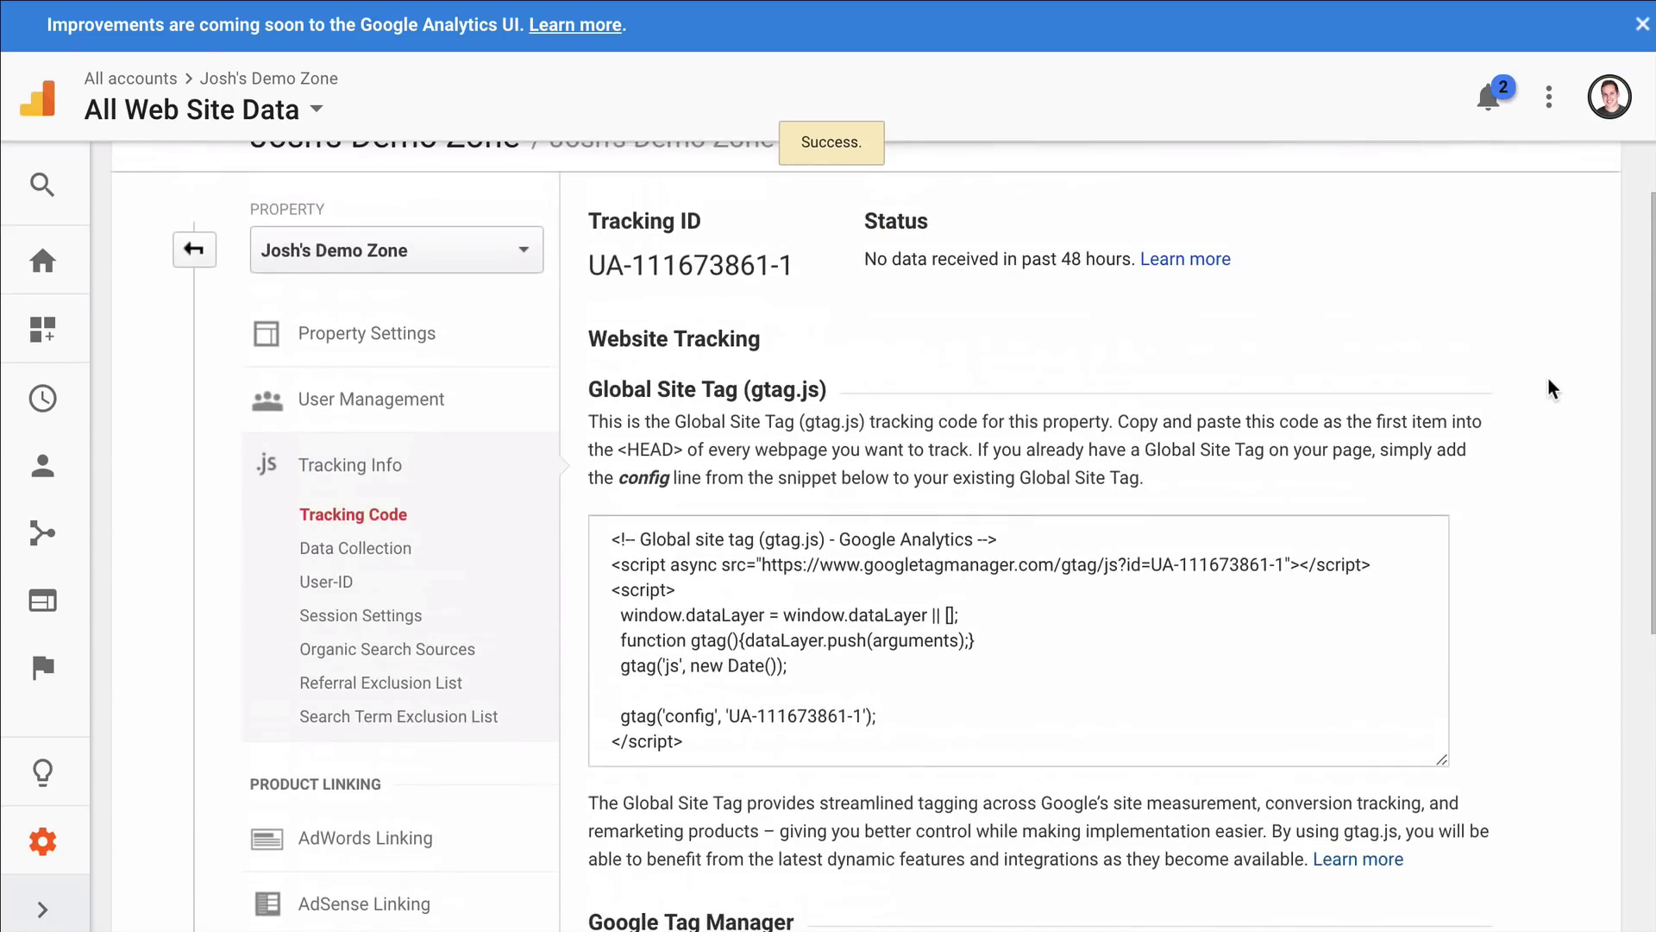
{"action": "scroll", "coordinate": [1549, 381], "scroll_direction": "up", "scroll_amount": 2}
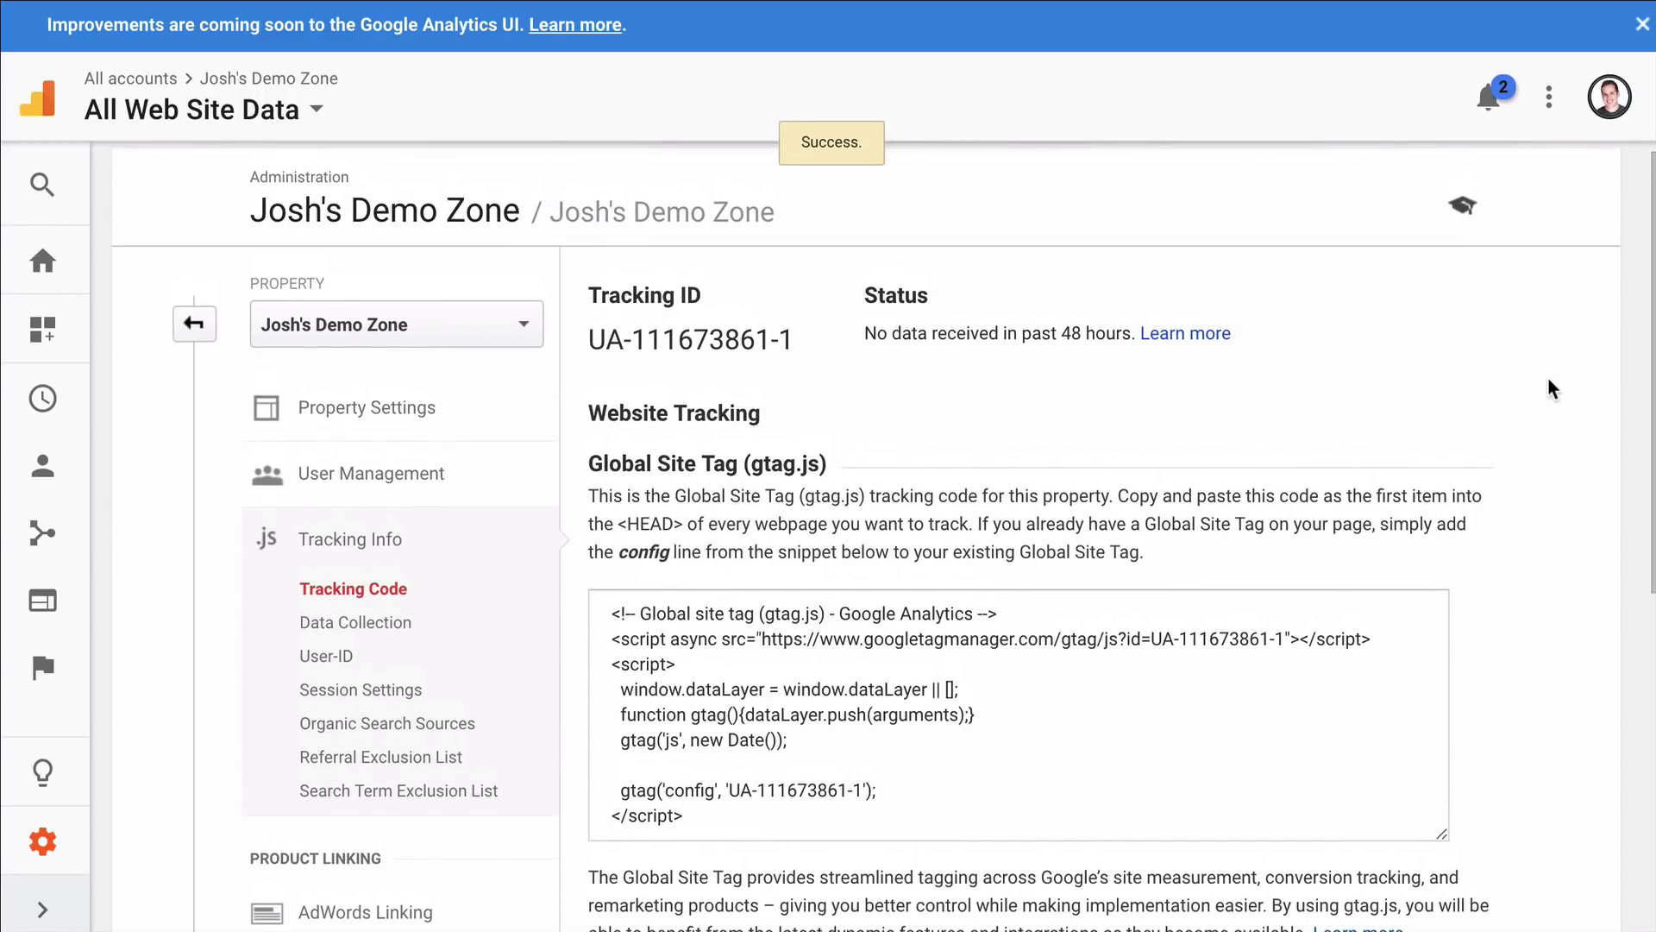
{"action": "scroll", "coordinate": [1549, 380], "scroll_direction": "down", "scroll_amount": 1}
{"action": "scroll", "coordinate": [1549, 380], "scroll_direction": "up", "scroll_amount": 1}
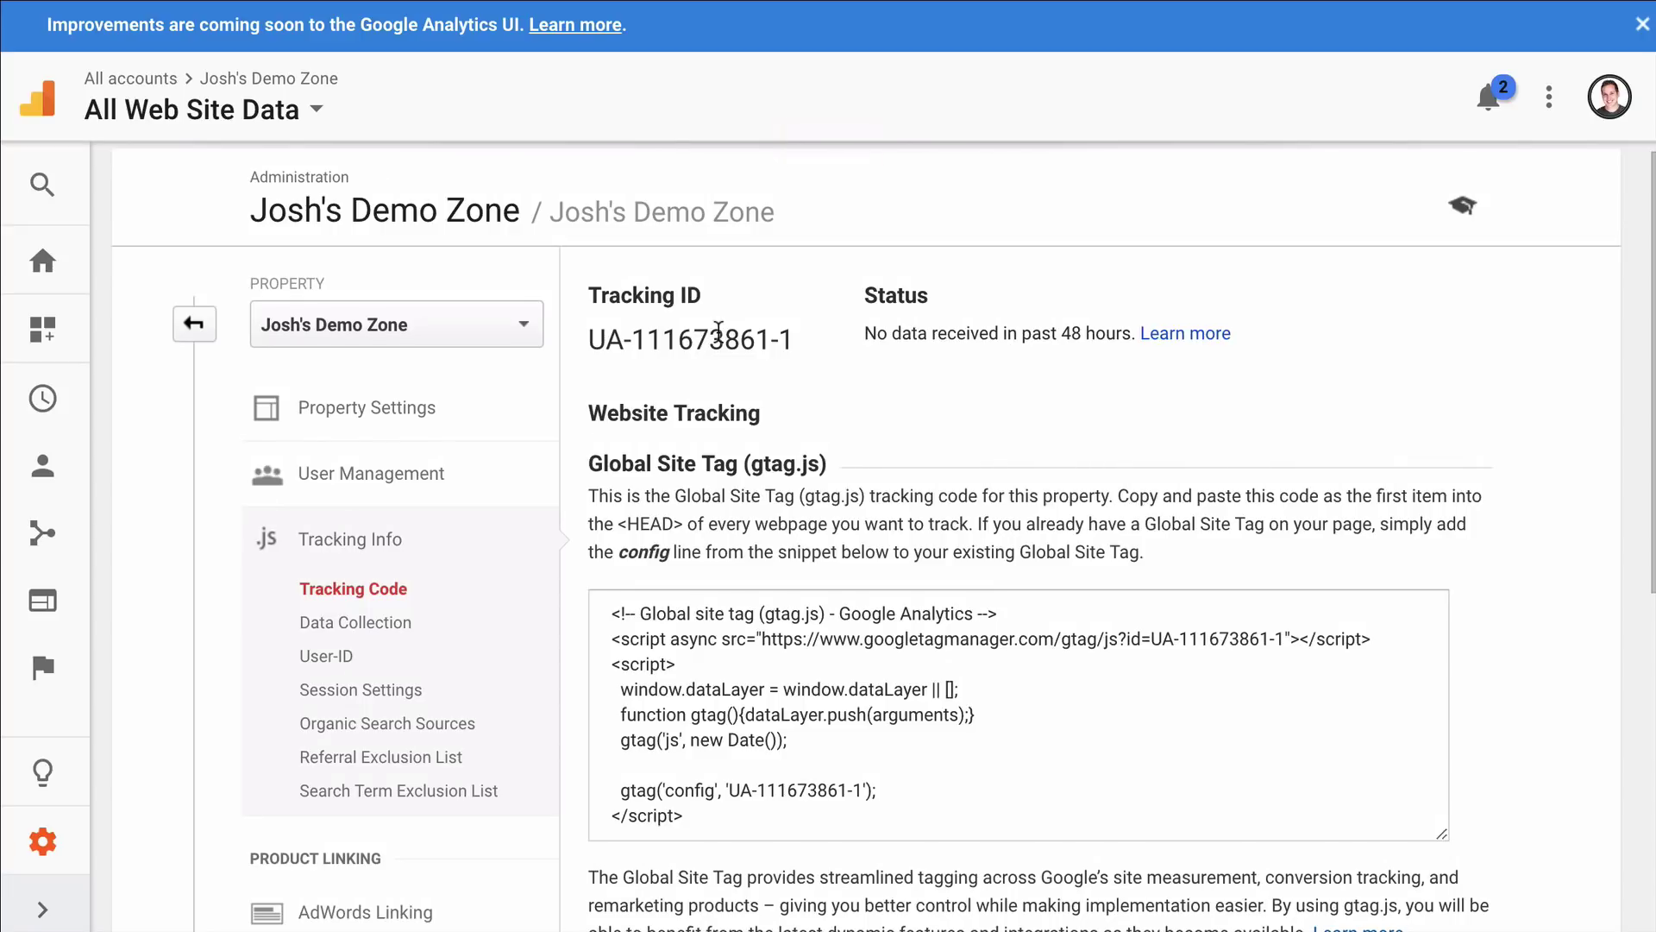
{"action": "scroll", "coordinate": [868, 329], "scroll_direction": "down", "scroll_amount": 1}
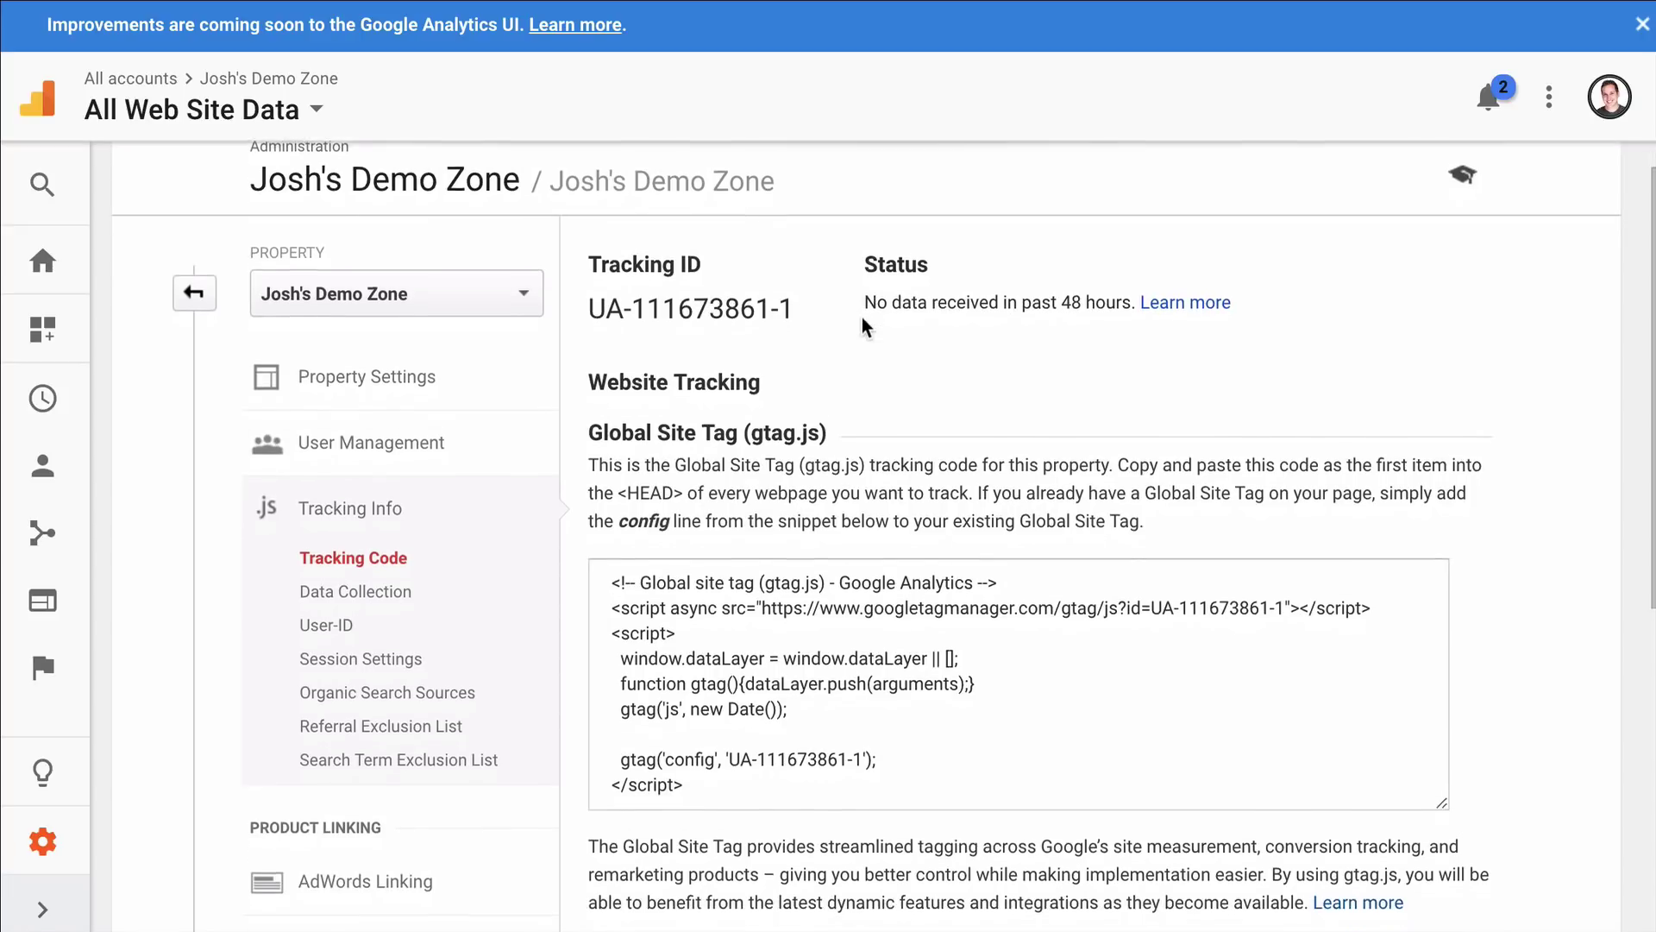
{"action": "left_click_drag", "start_coordinate": [706, 780], "coordinate": [576, 594]}
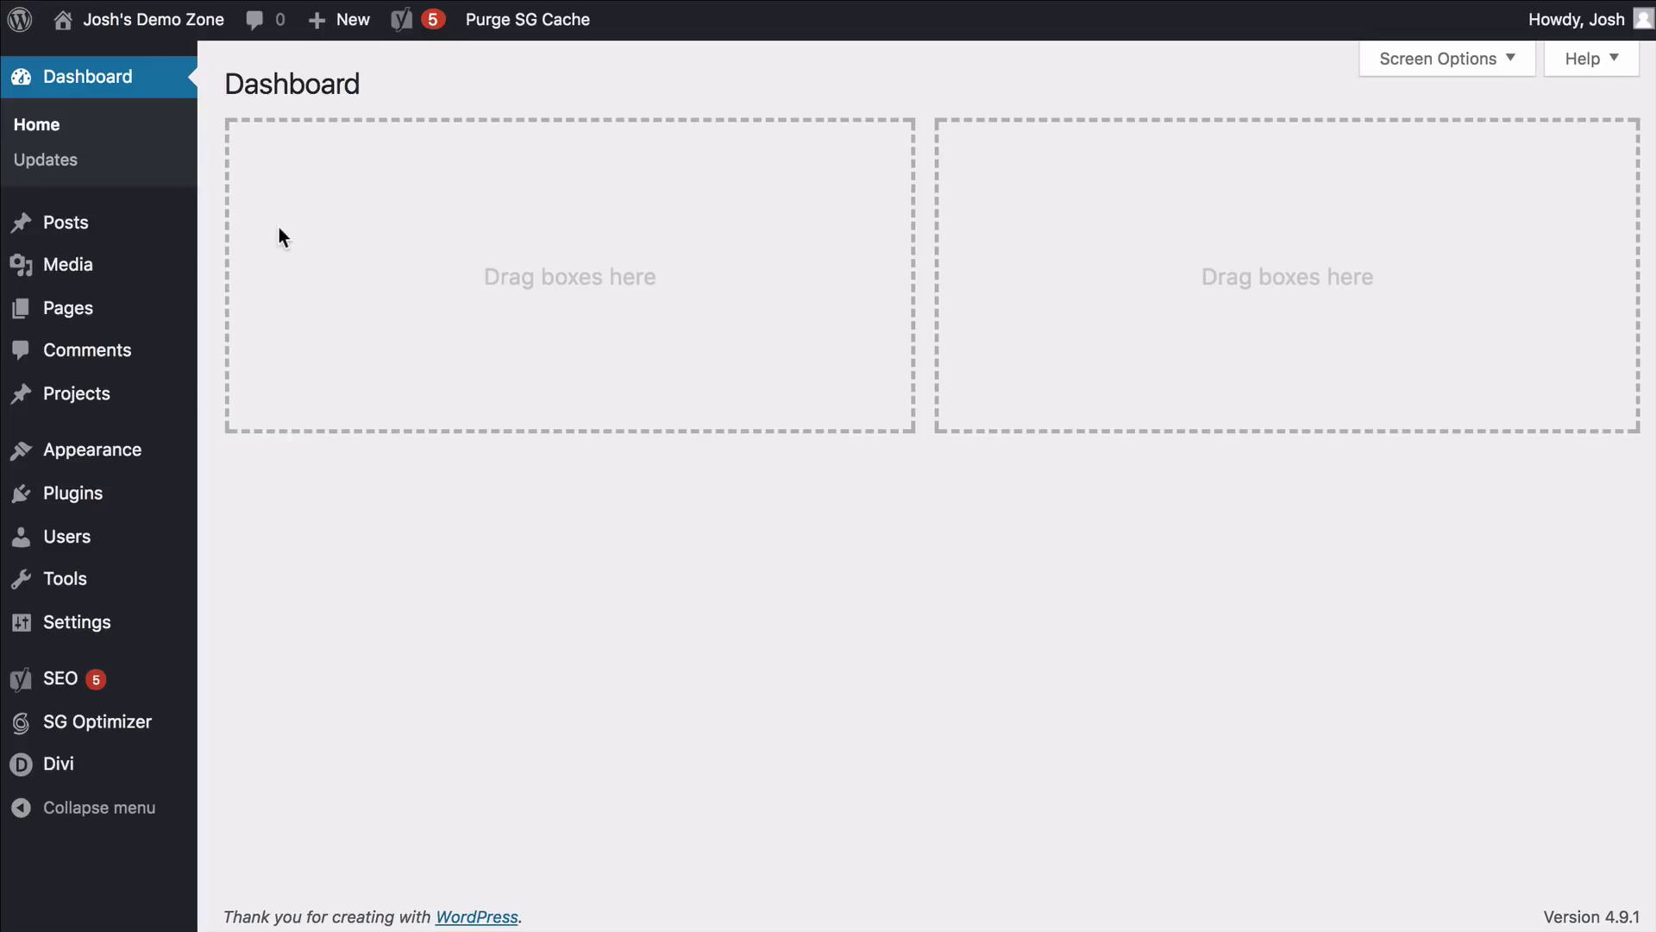
- Paste the gtag snippet into the Divi Integration <body> code field and save the theme options
{"action": "mouse_move", "coordinate": [84, 770]}
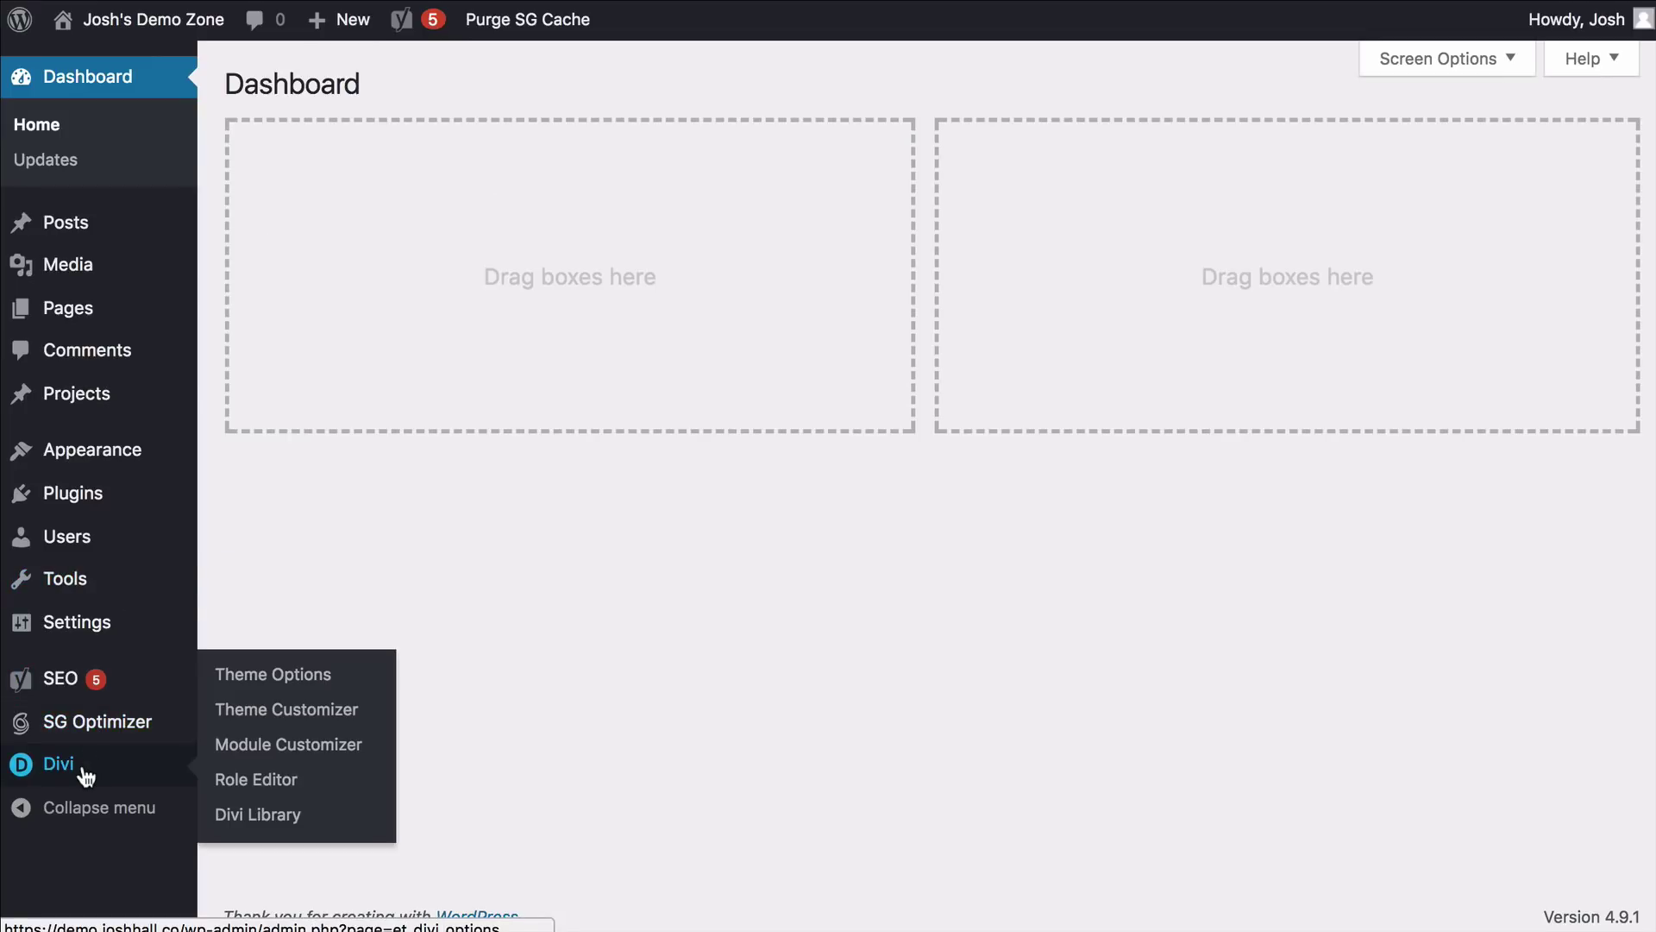
{"action": "left_click", "coordinate": [293, 674]}
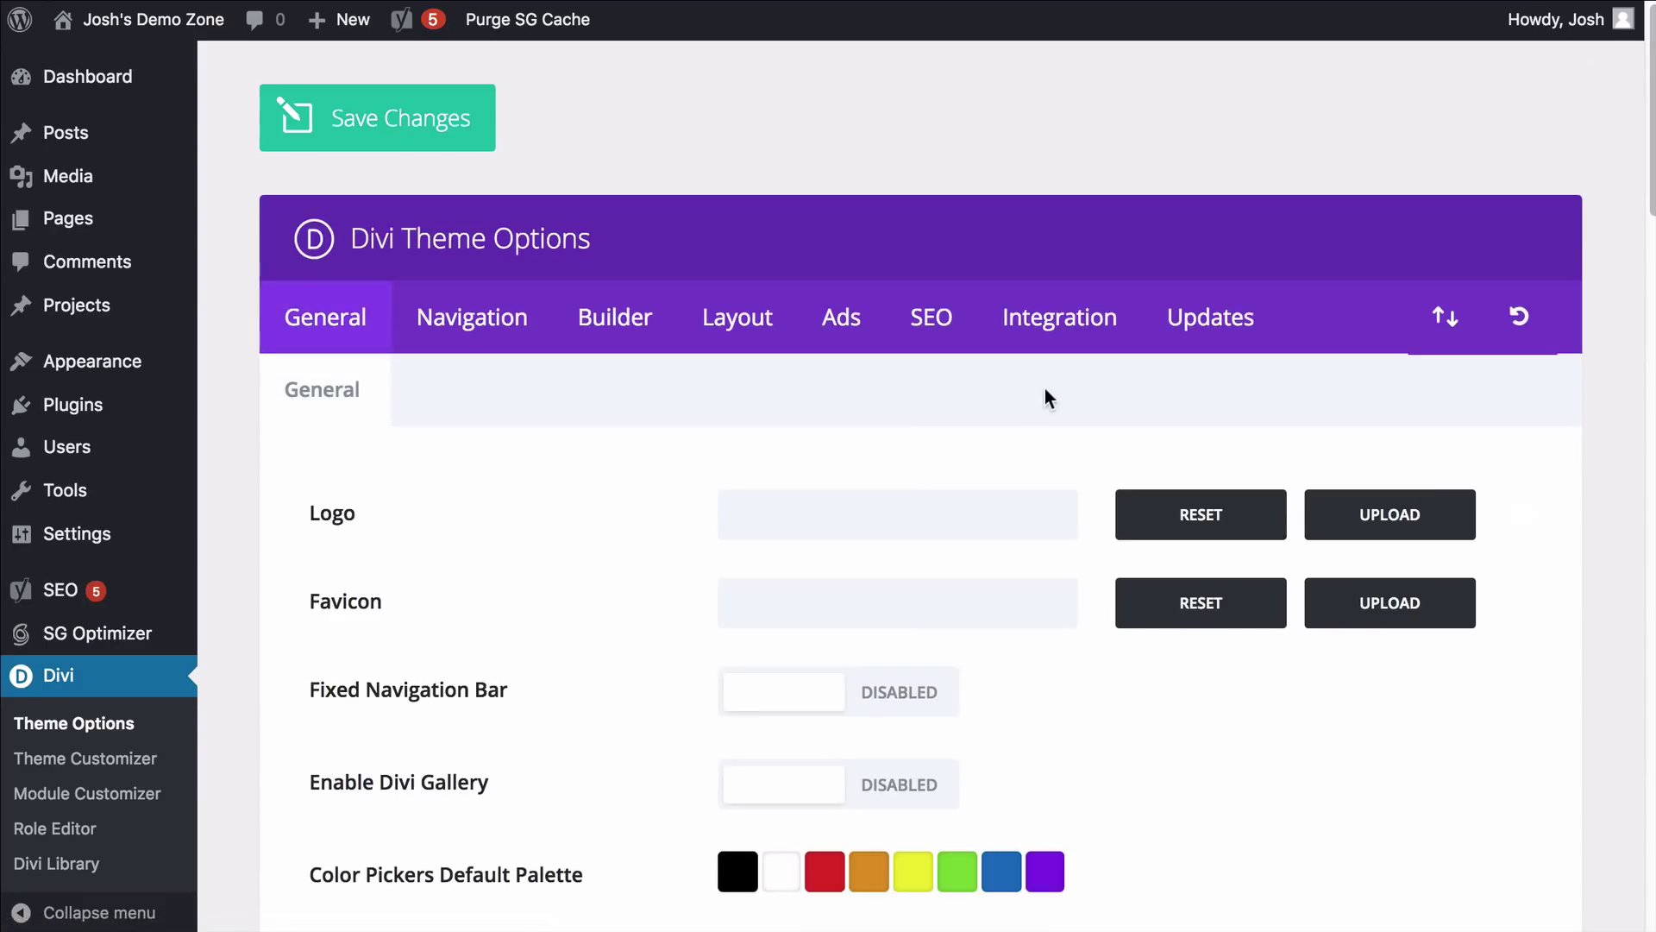
{"action": "left_click", "coordinate": [1070, 320]}
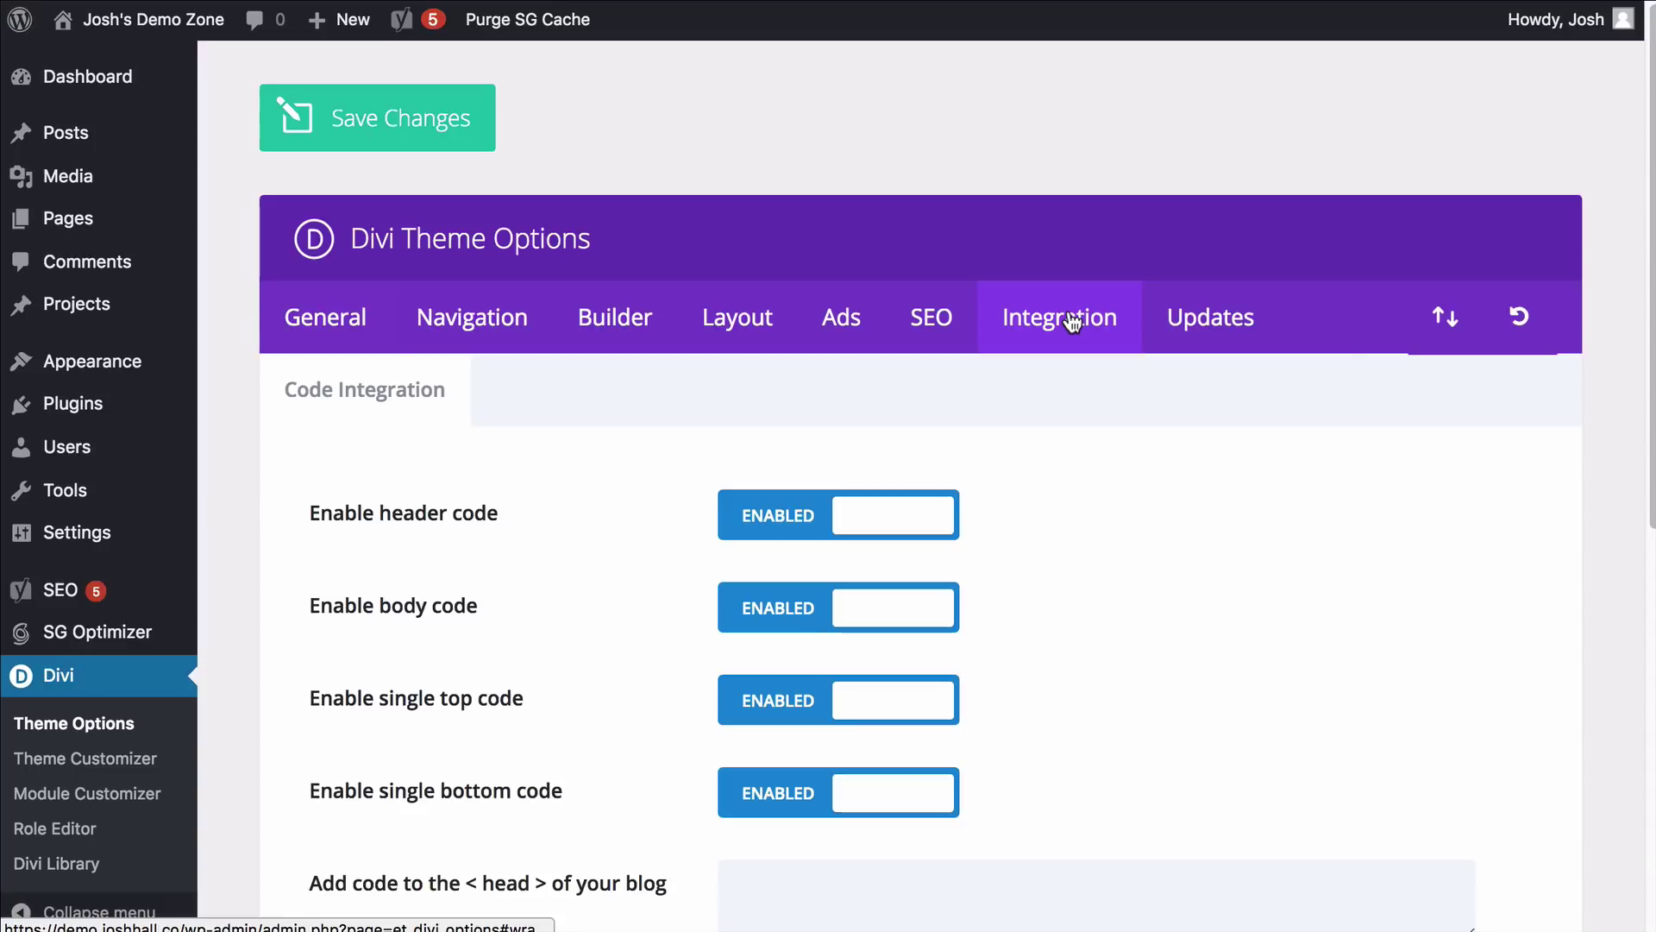
{"action": "scroll", "coordinate": [1596, 302], "scroll_direction": "down", "scroll_amount": 5}
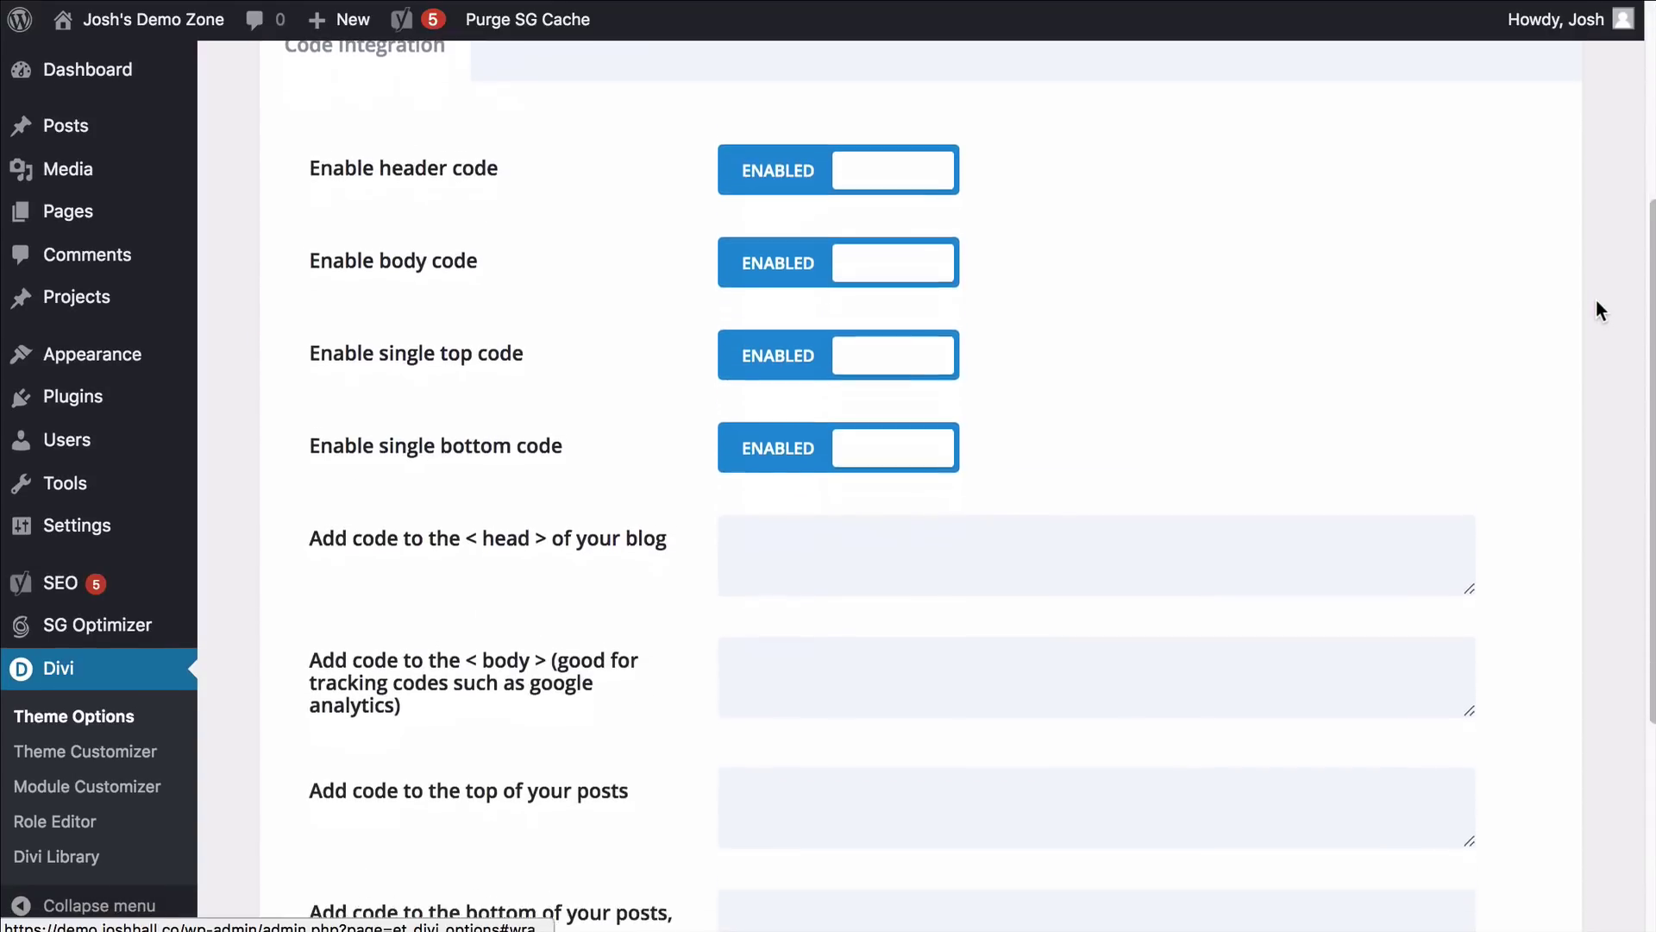
{"action": "scroll", "coordinate": [1597, 304], "scroll_direction": "down", "scroll_amount": 4}
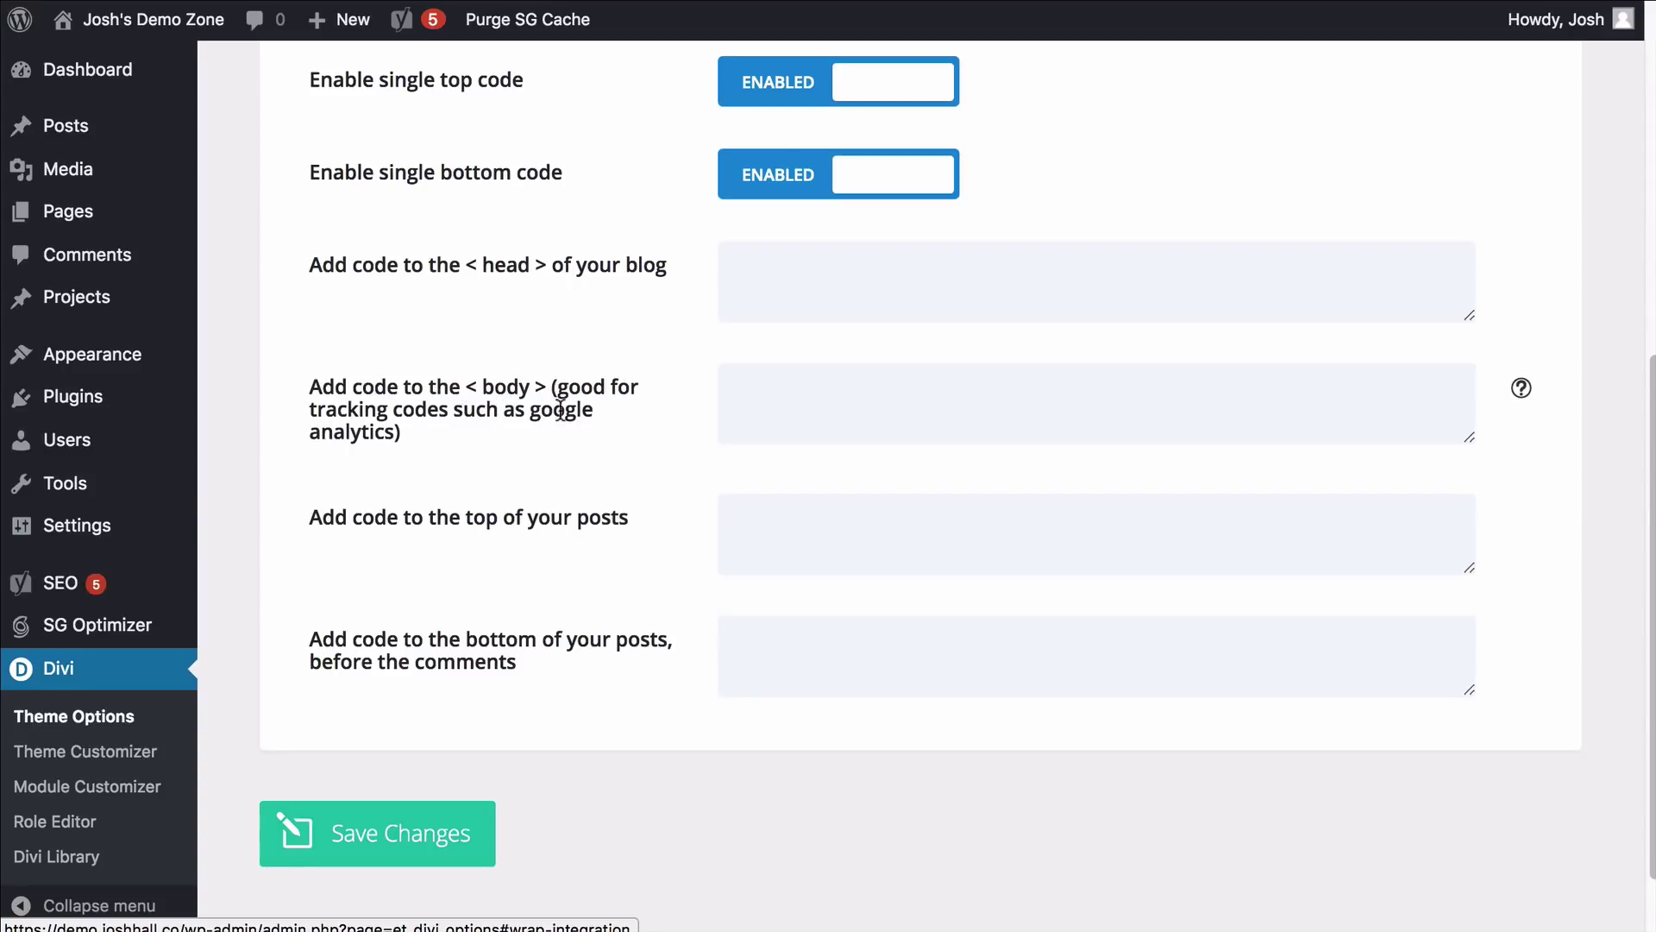
{"action": "left_click_drag", "start_coordinate": [1464, 440], "coordinate": [1472, 619]}
{"action": "left_click", "coordinate": [828, 431]}
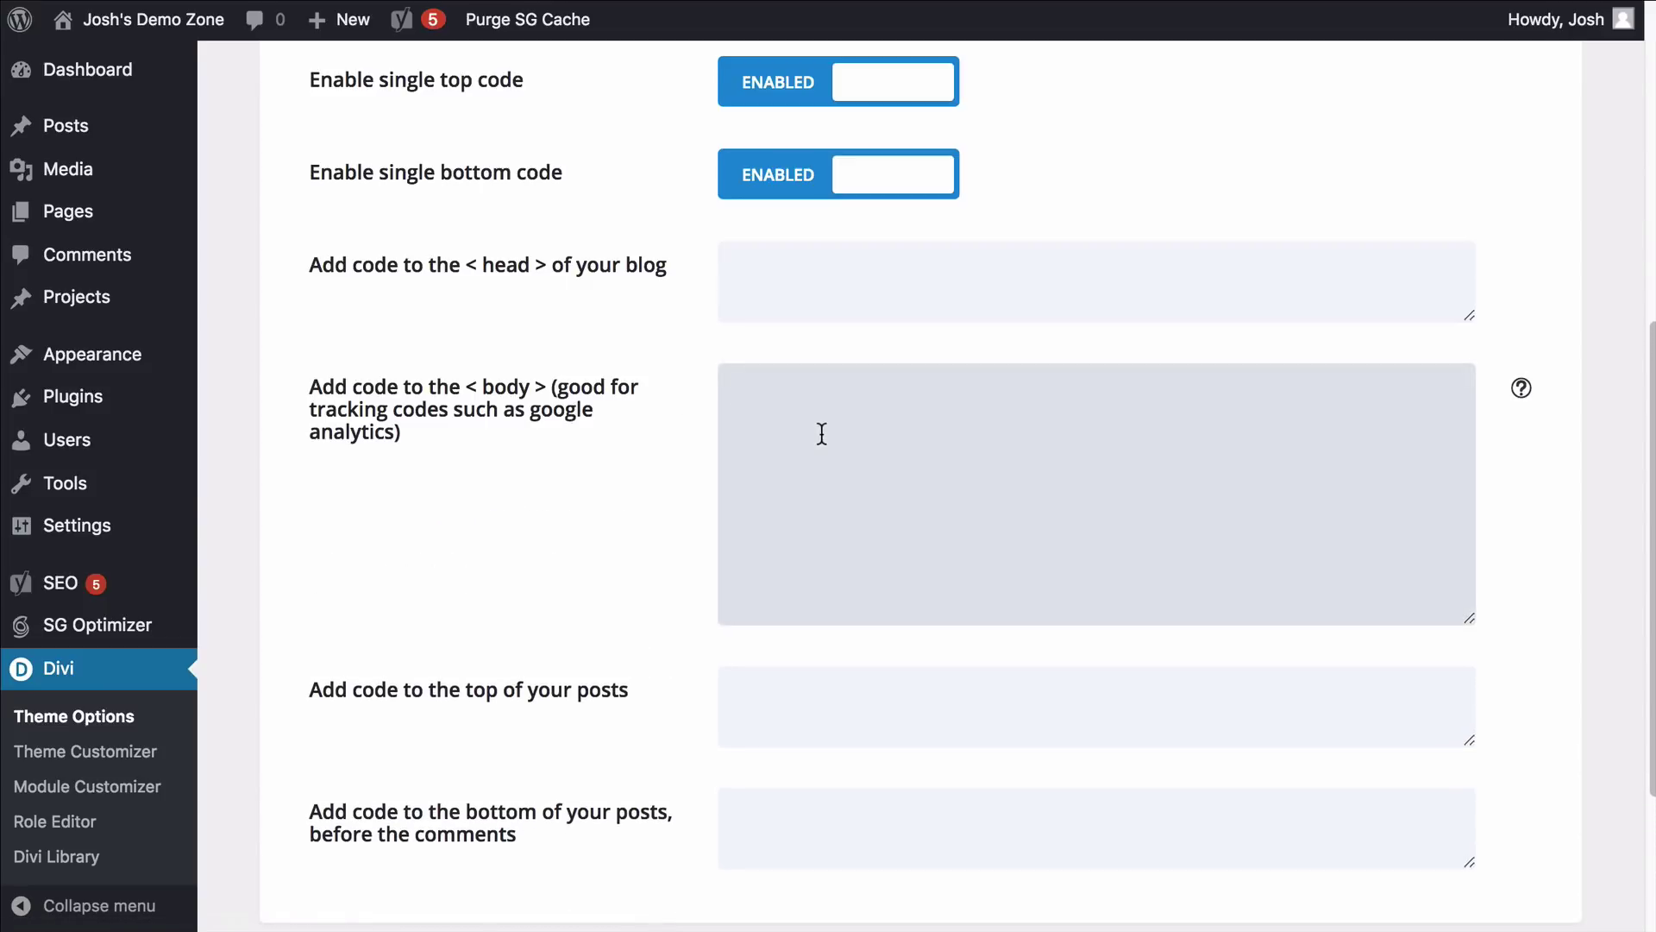
{"action": "key", "text": "ctrl+v"}
{"action": "scroll", "coordinate": [954, 476], "scroll_direction": "down", "scroll_amount": 3}
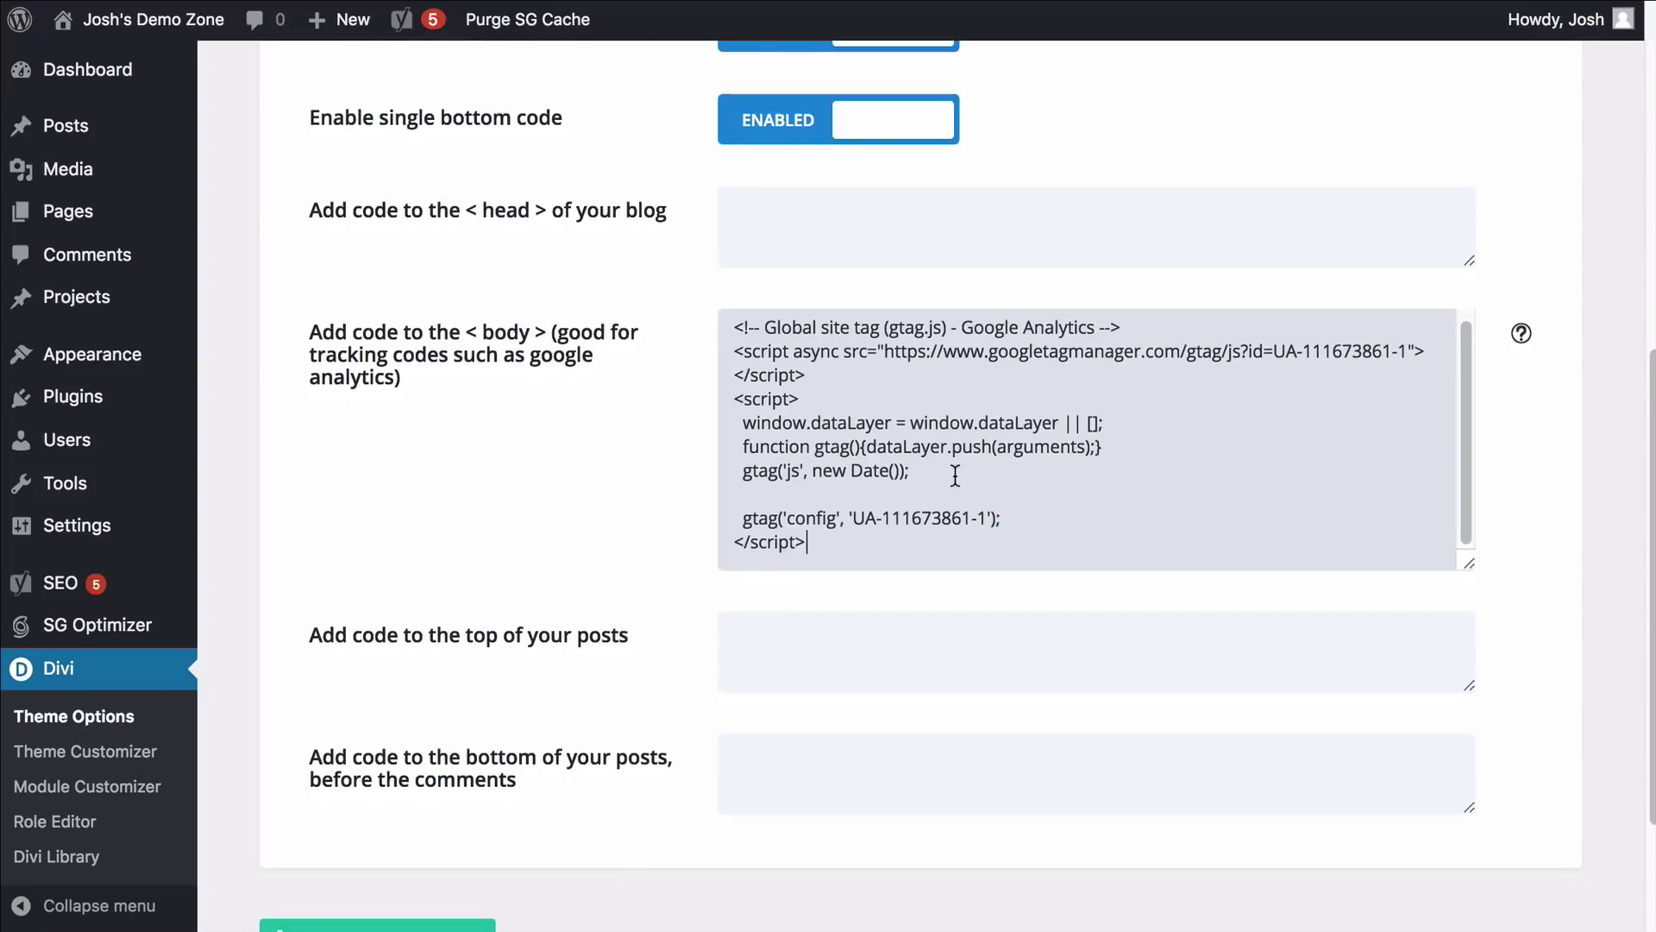
{"action": "left_click", "coordinate": [429, 818]}
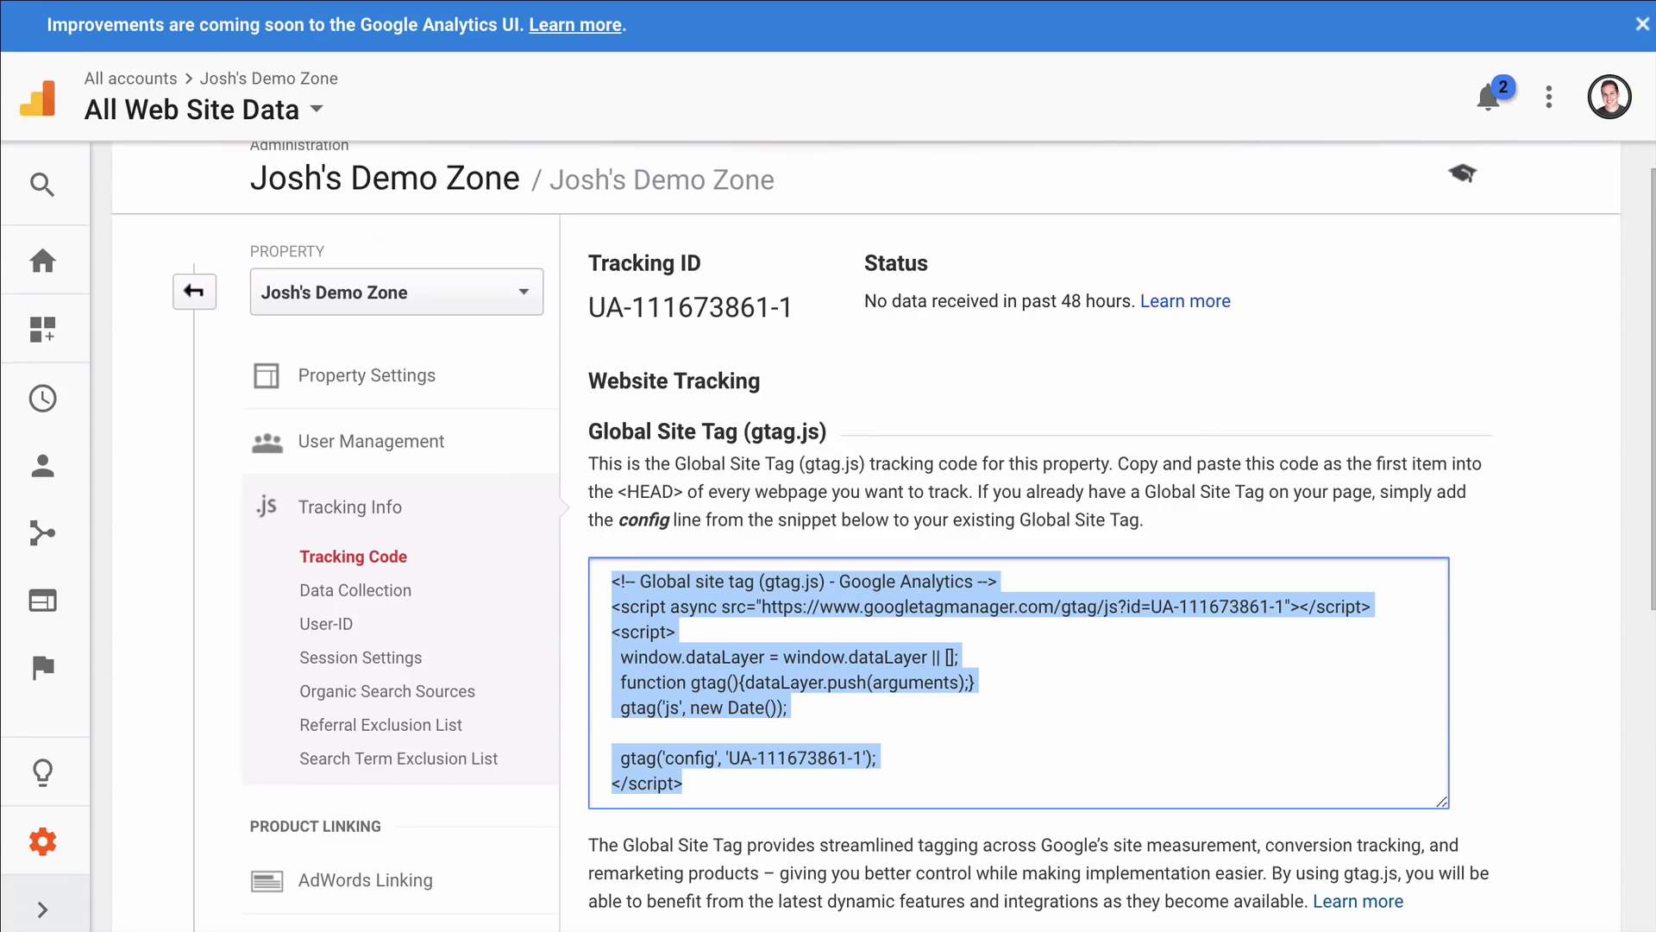
- Clear the snippet selection and return from the Tracking Code page to Analytics Home
{"action": "scroll", "coordinate": [780, 181], "scroll_direction": "down", "scroll_amount": 1}
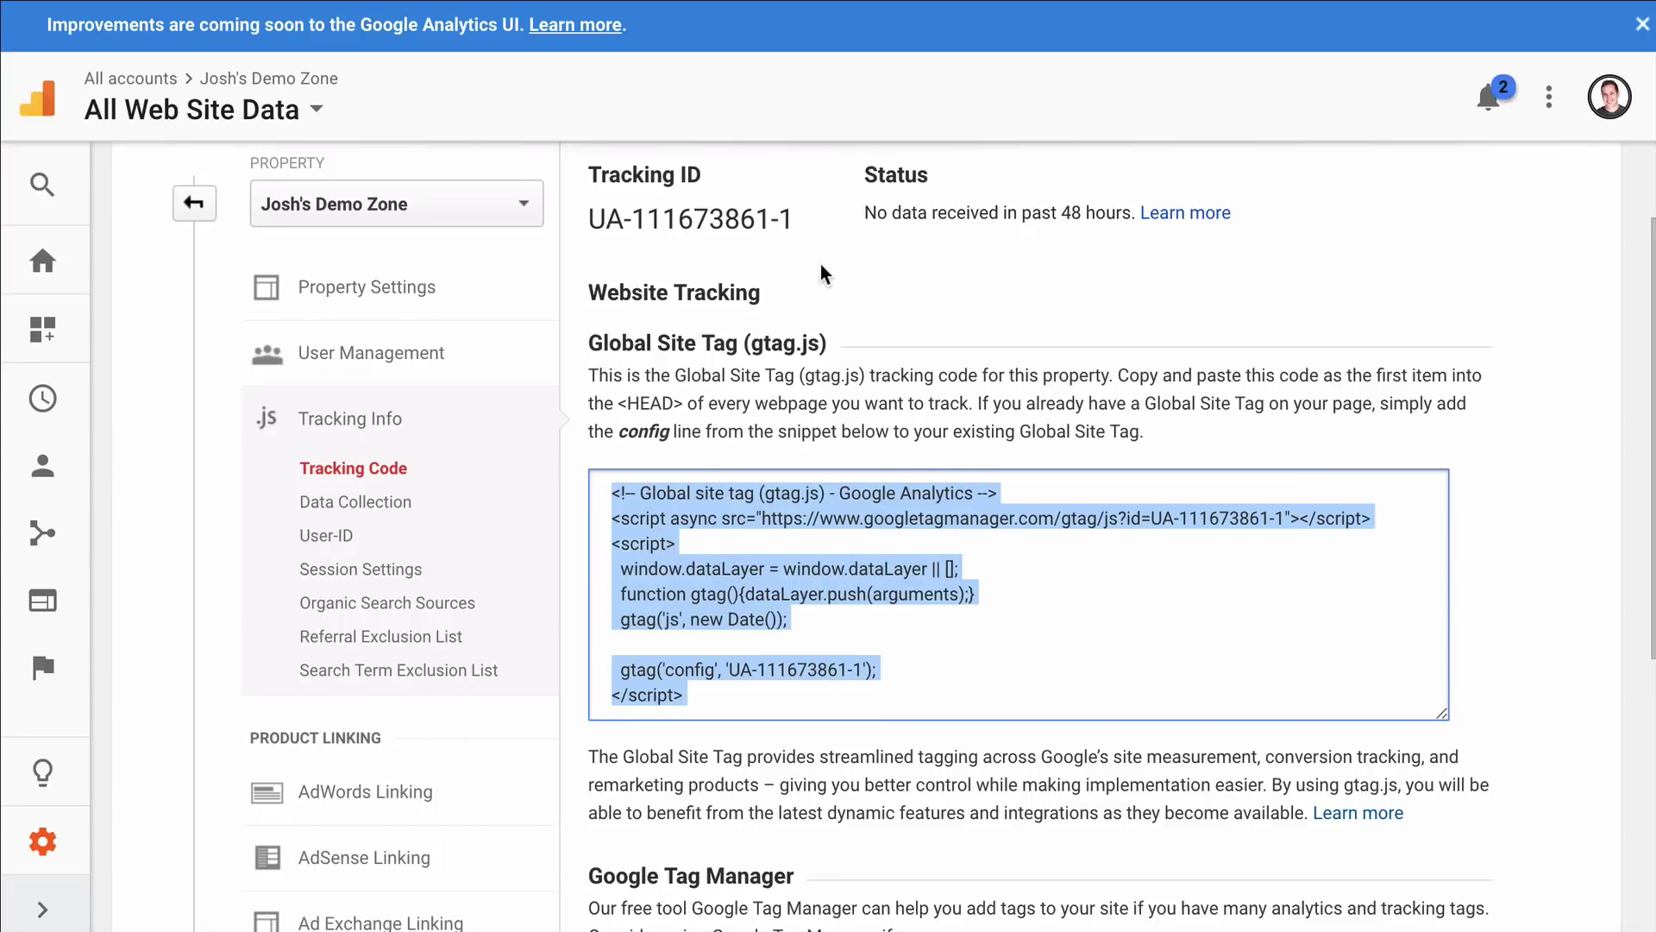
{"action": "left_click", "coordinate": [914, 609]}
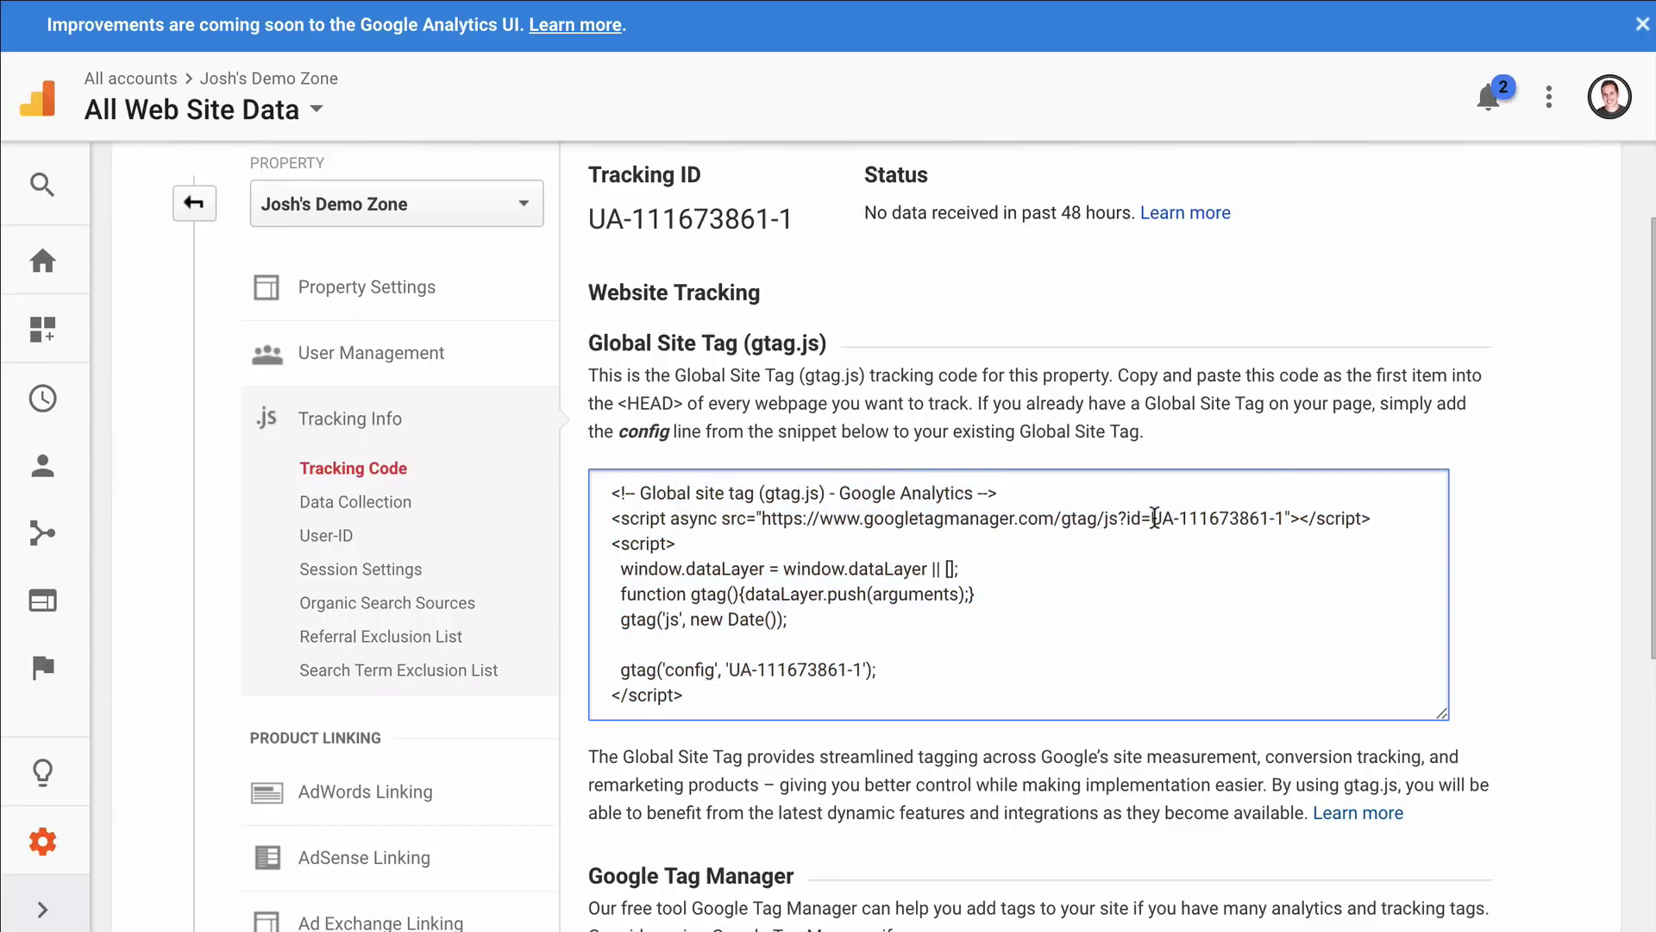
{"action": "left_click_drag", "start_coordinate": [1154, 517], "coordinate": [1282, 515]}
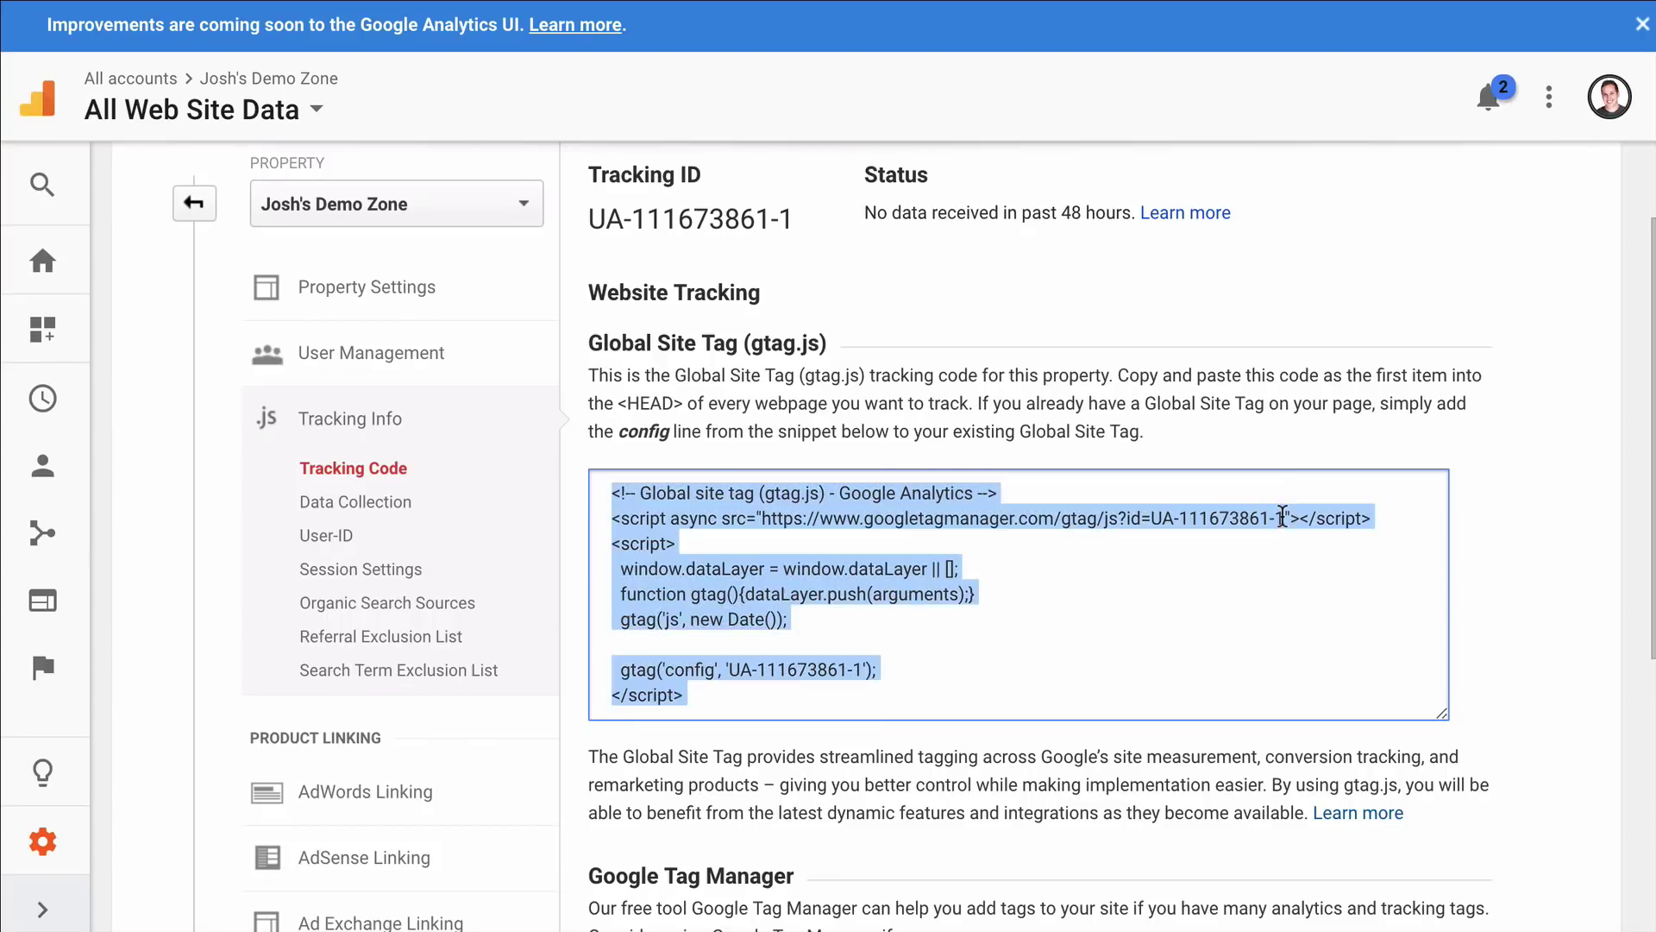
{"action": "left_click", "coordinate": [1253, 553]}
{"action": "scroll", "coordinate": [992, 297], "scroll_direction": "up", "scroll_amount": 2}
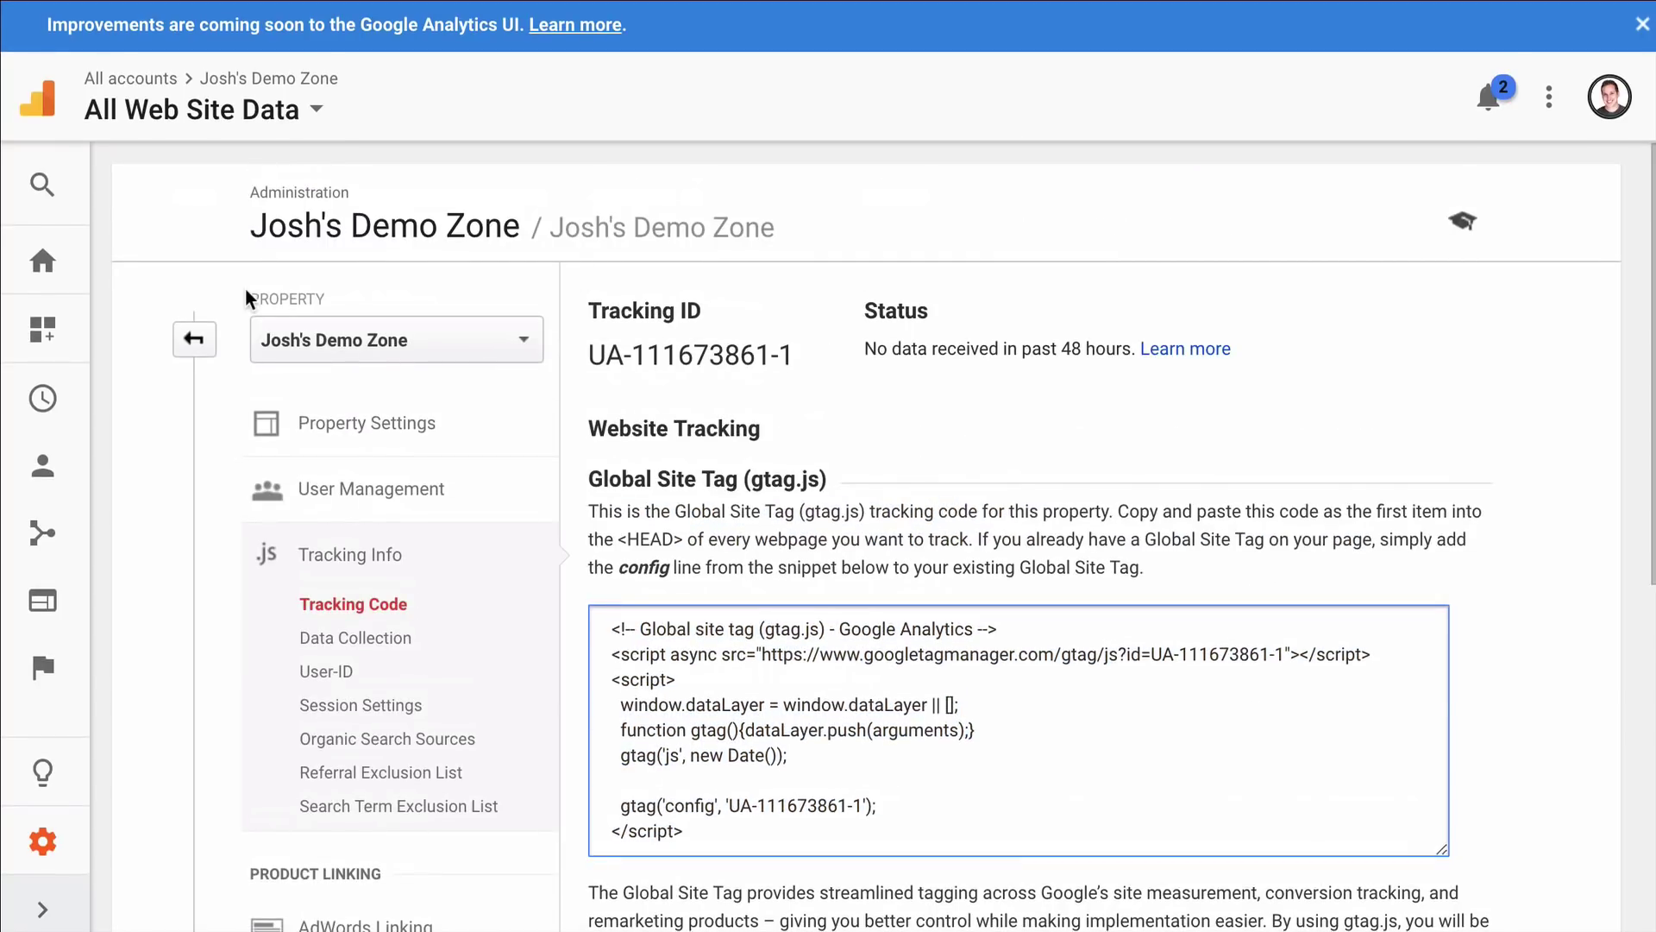
{"action": "left_click", "coordinate": [208, 333]}
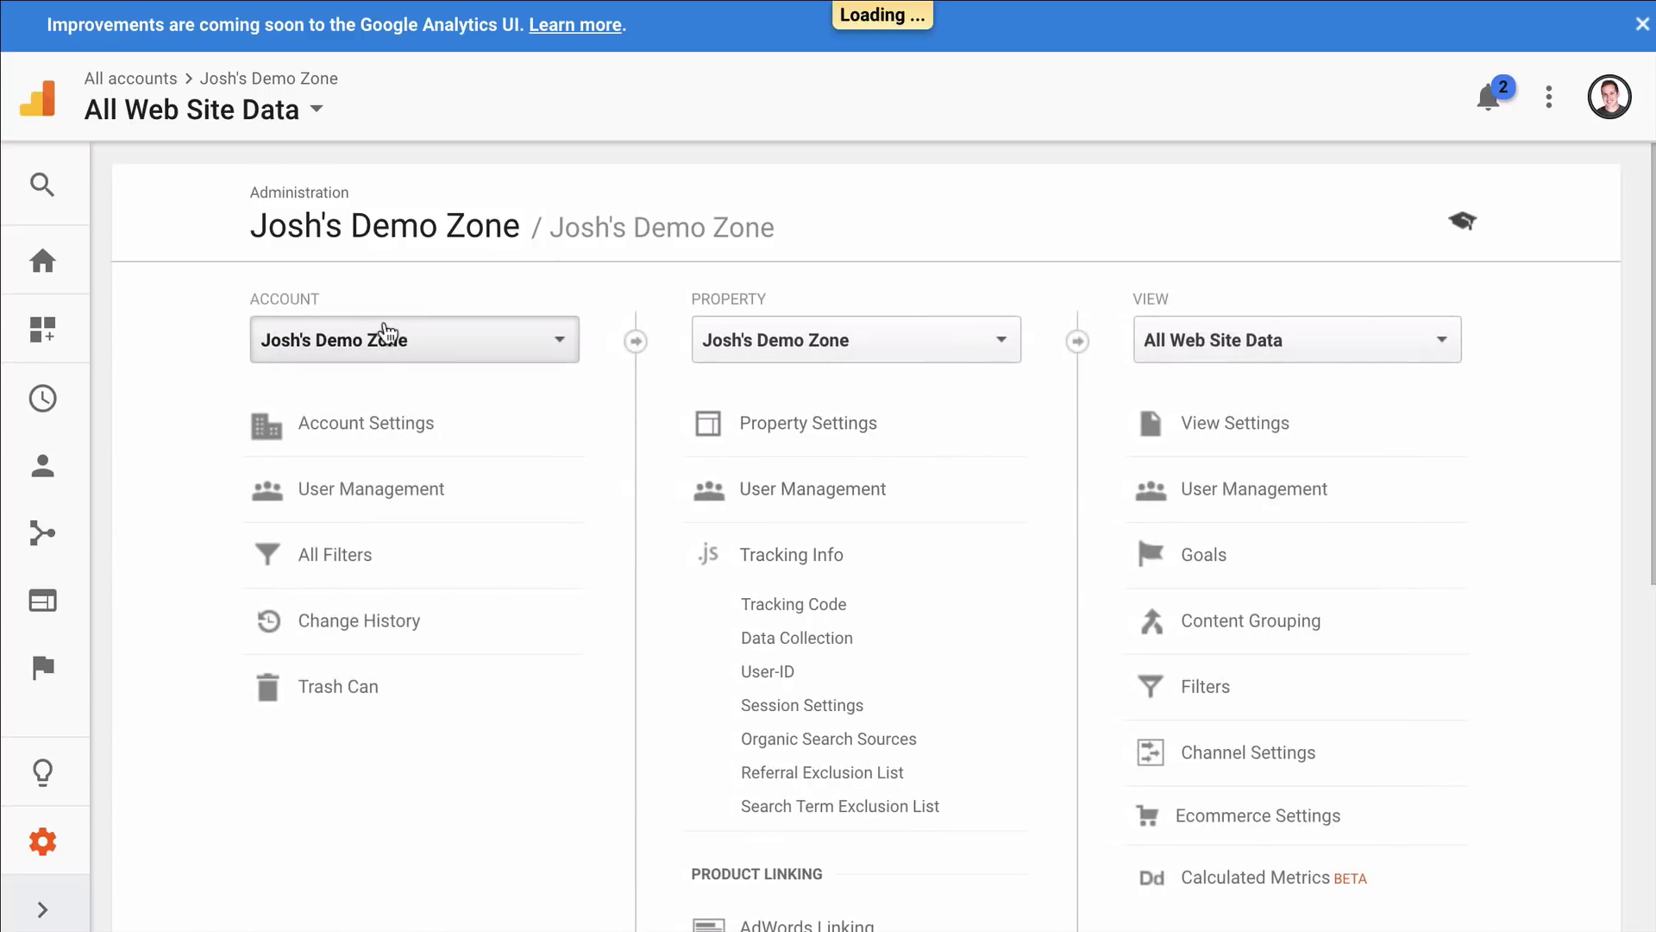
{"action": "left_click", "coordinate": [195, 107]}
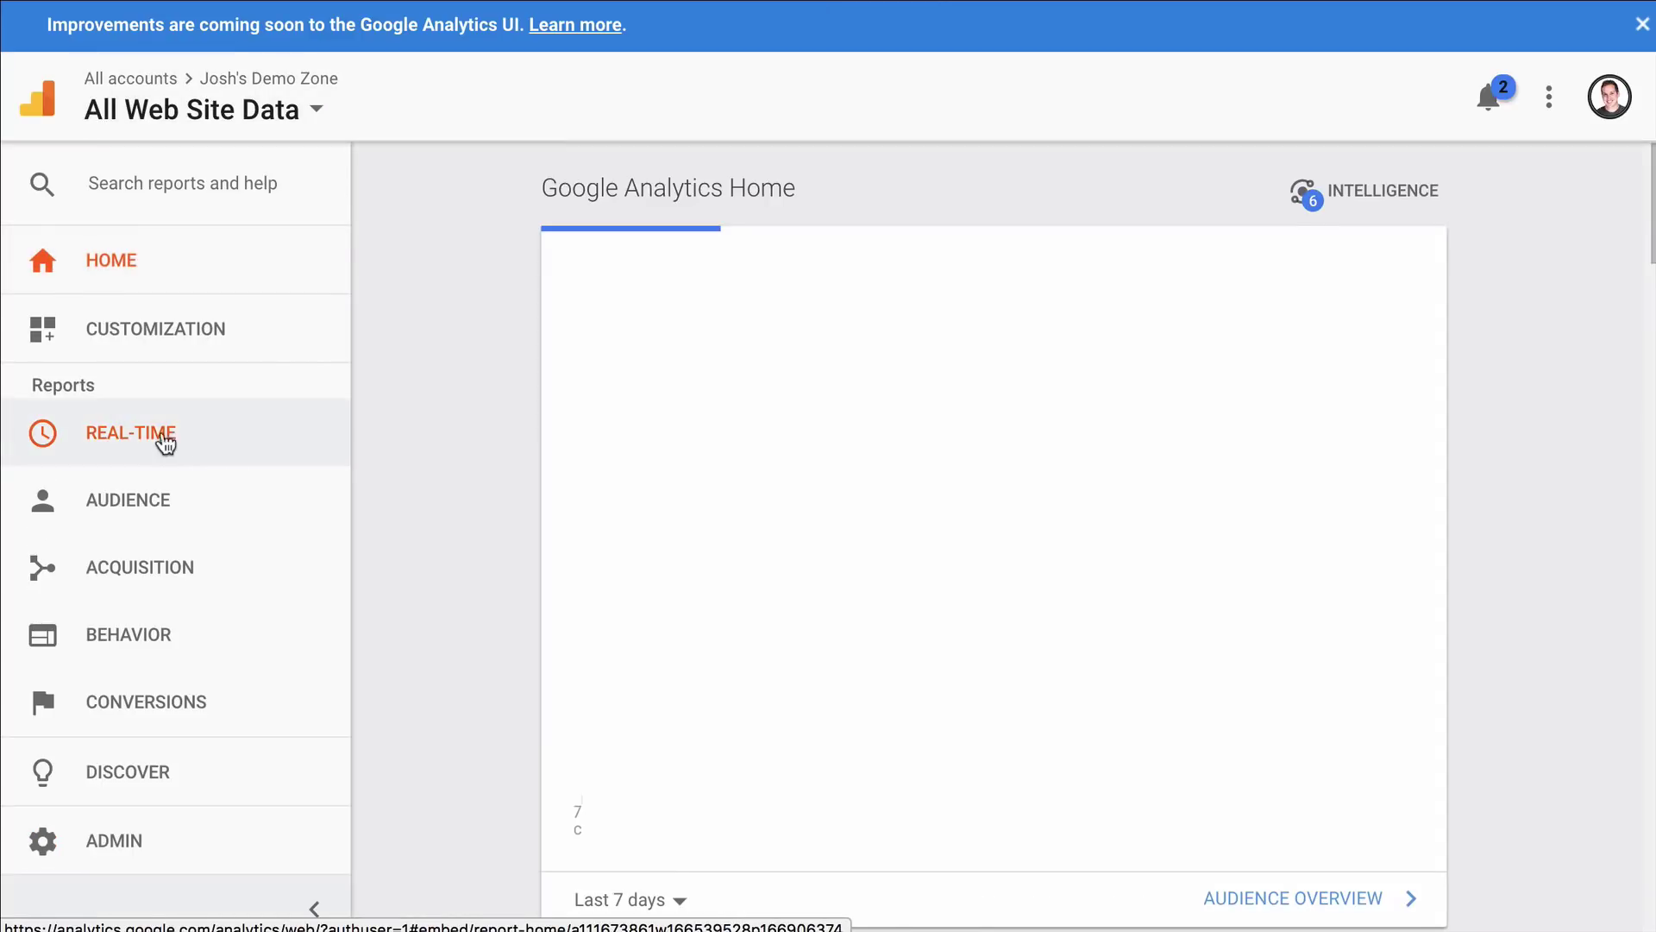
- Open Real-Time Overview, showing one active user on /fixed-elements-over-divi-slider/
{"action": "left_click", "coordinate": [161, 464]}
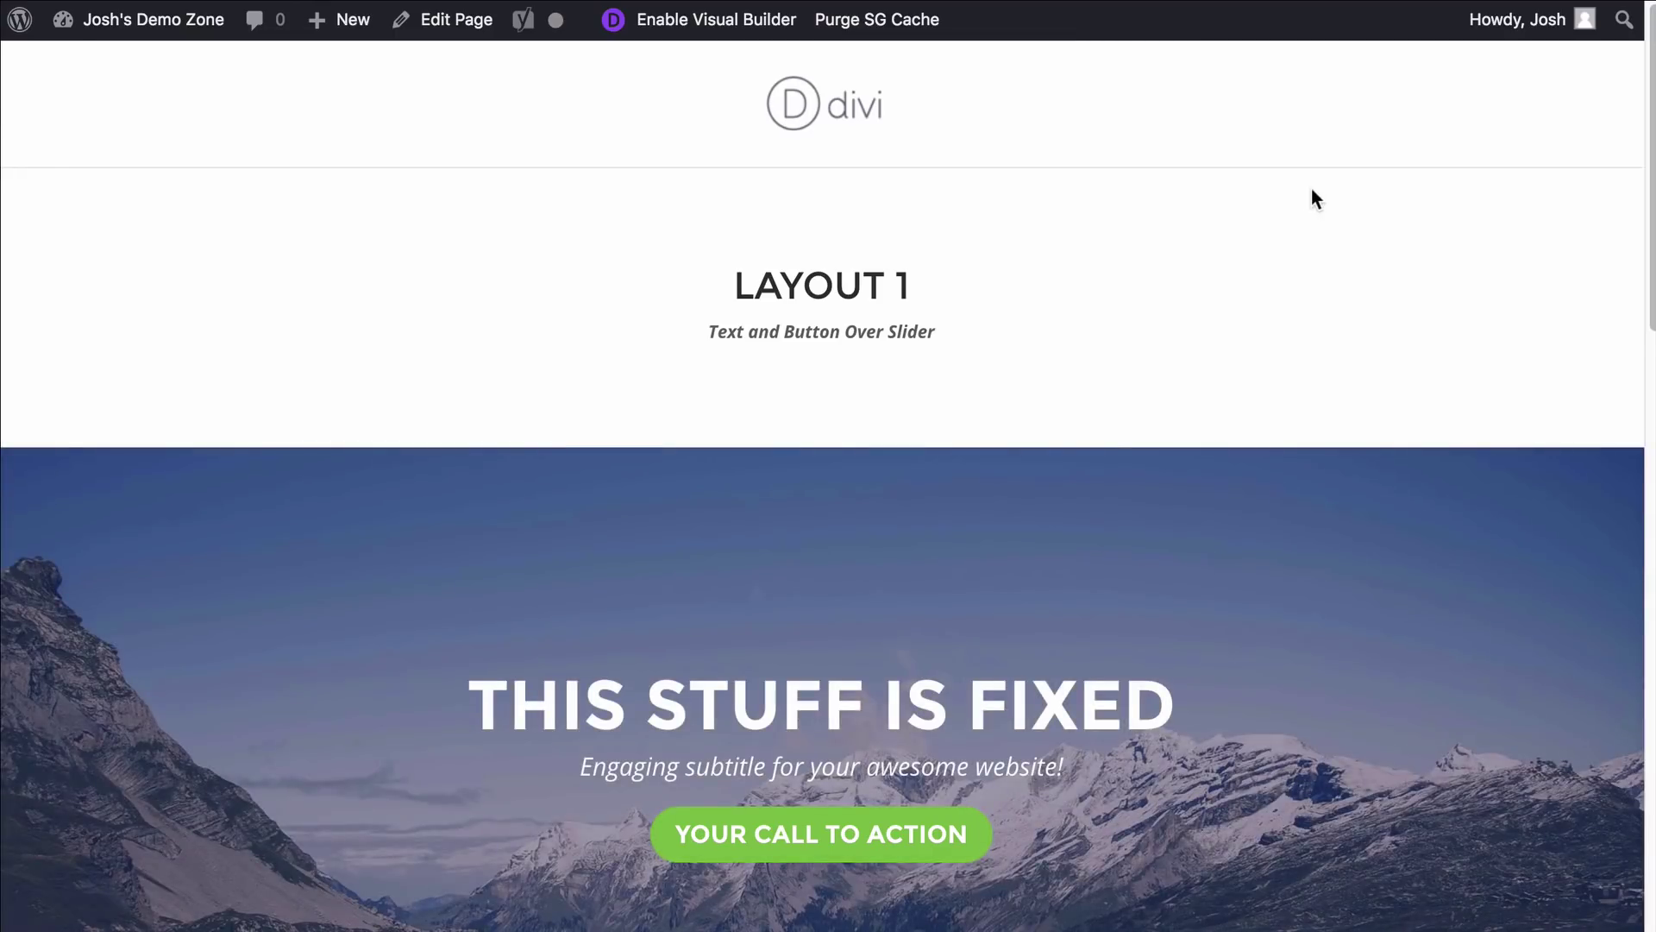
{"action": "scroll", "coordinate": [1390, 188], "scroll_direction": "down", "scroll_amount": 4}
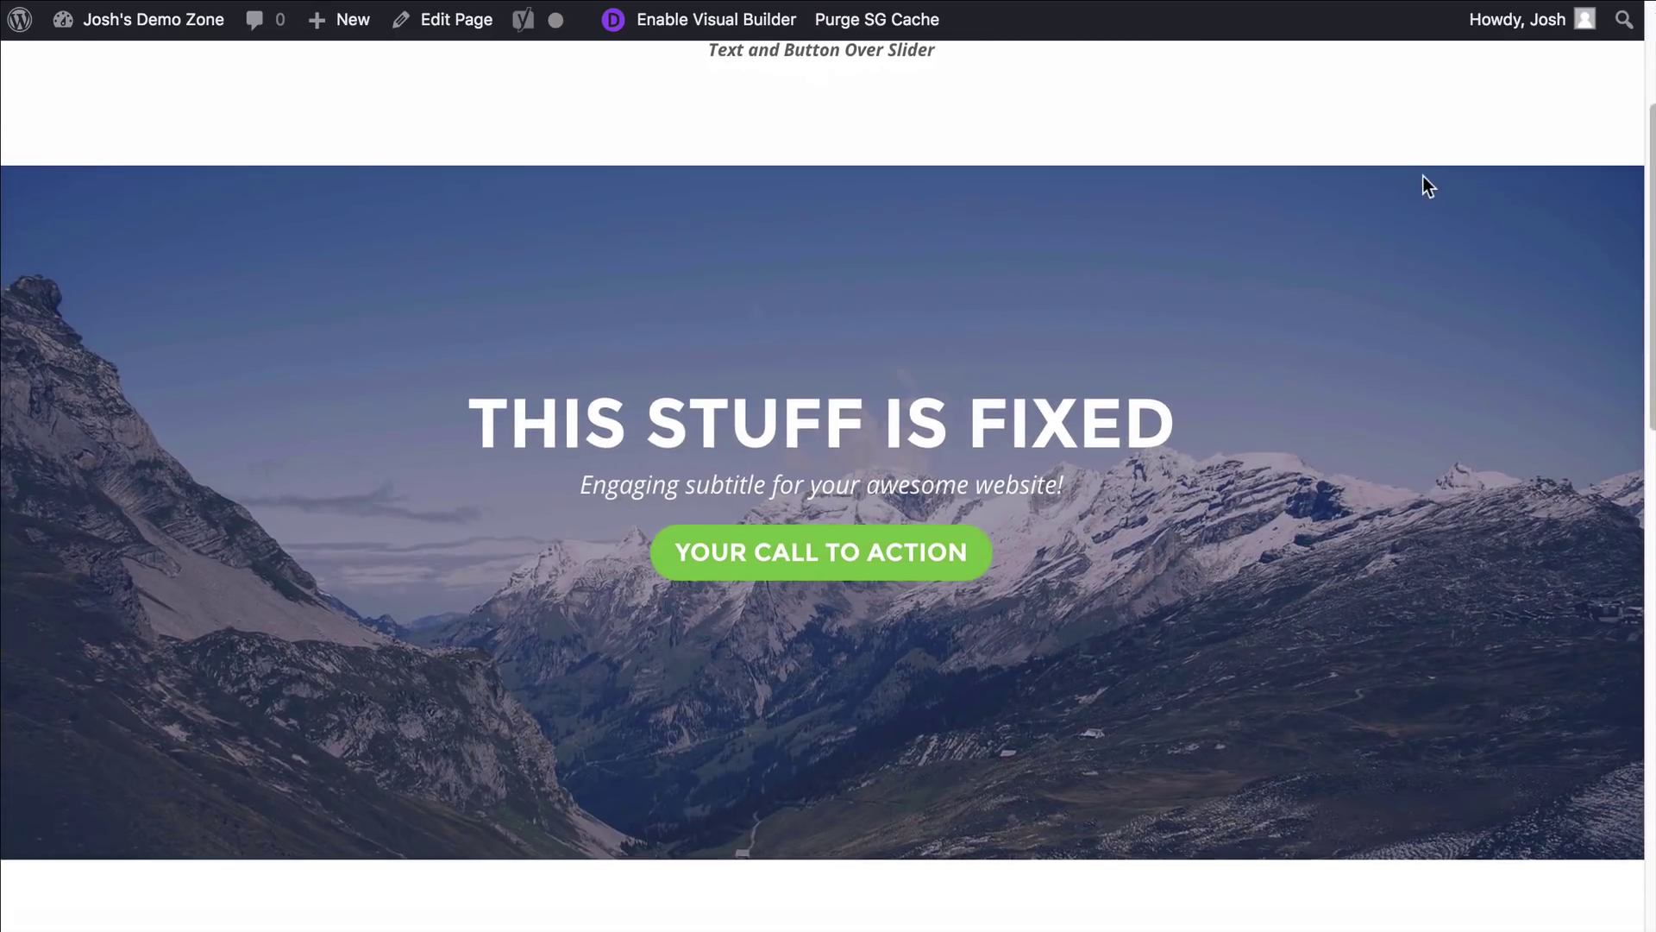
{"action": "scroll", "coordinate": [1428, 174], "scroll_direction": "down", "scroll_amount": 1}
{"action": "scroll", "coordinate": [1428, 175], "scroll_direction": "up", "scroll_amount": 1}
{"action": "scroll", "coordinate": [1429, 174], "scroll_direction": "down", "scroll_amount": 2}
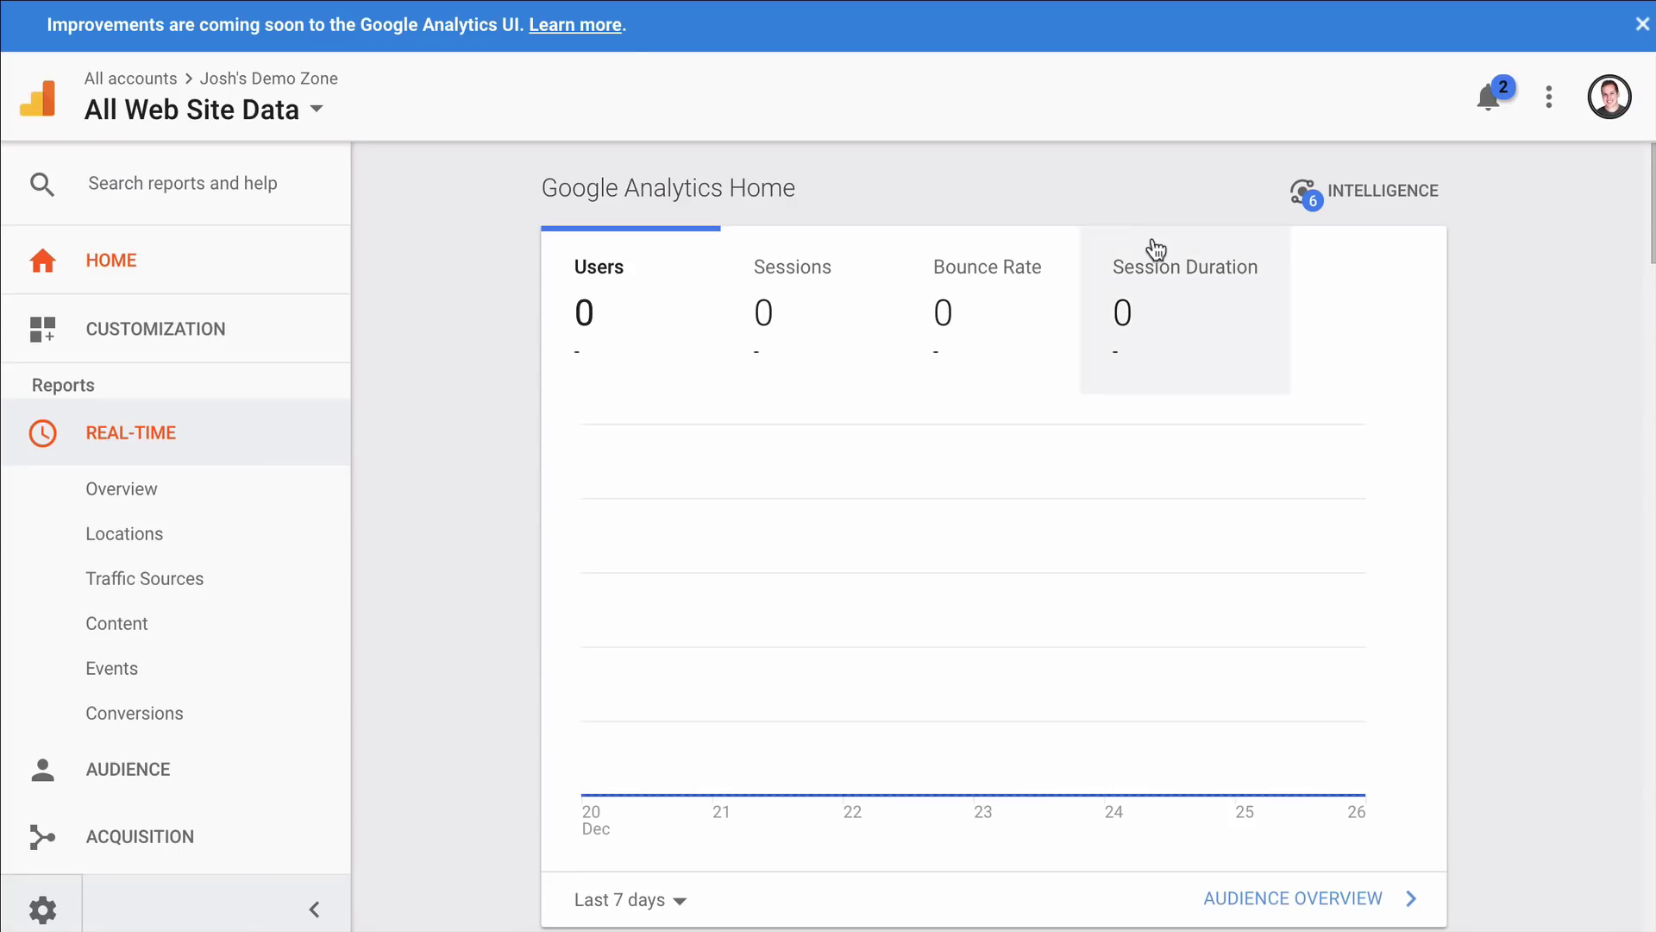
{"action": "scroll", "coordinate": [1155, 250], "scroll_direction": "down", "scroll_amount": 4}
{"action": "scroll", "coordinate": [1470, 285], "scroll_direction": "down", "scroll_amount": 4}
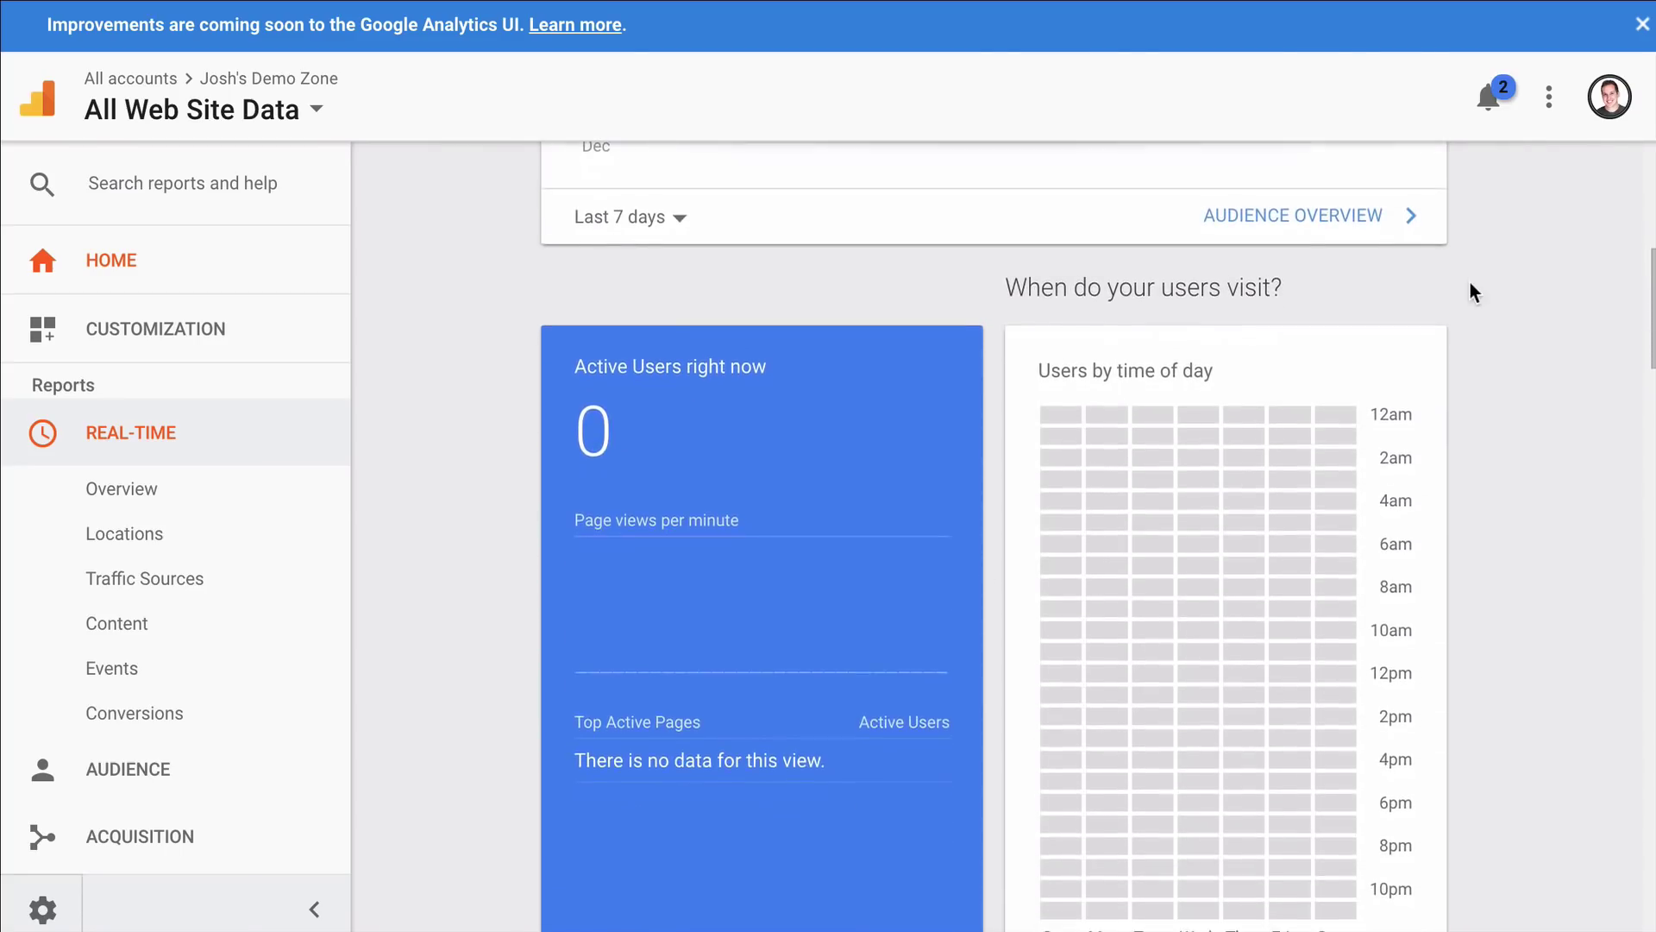
{"action": "scroll", "coordinate": [1470, 282], "scroll_direction": "down", "scroll_amount": 2}
{"action": "left_click", "coordinate": [136, 492]}
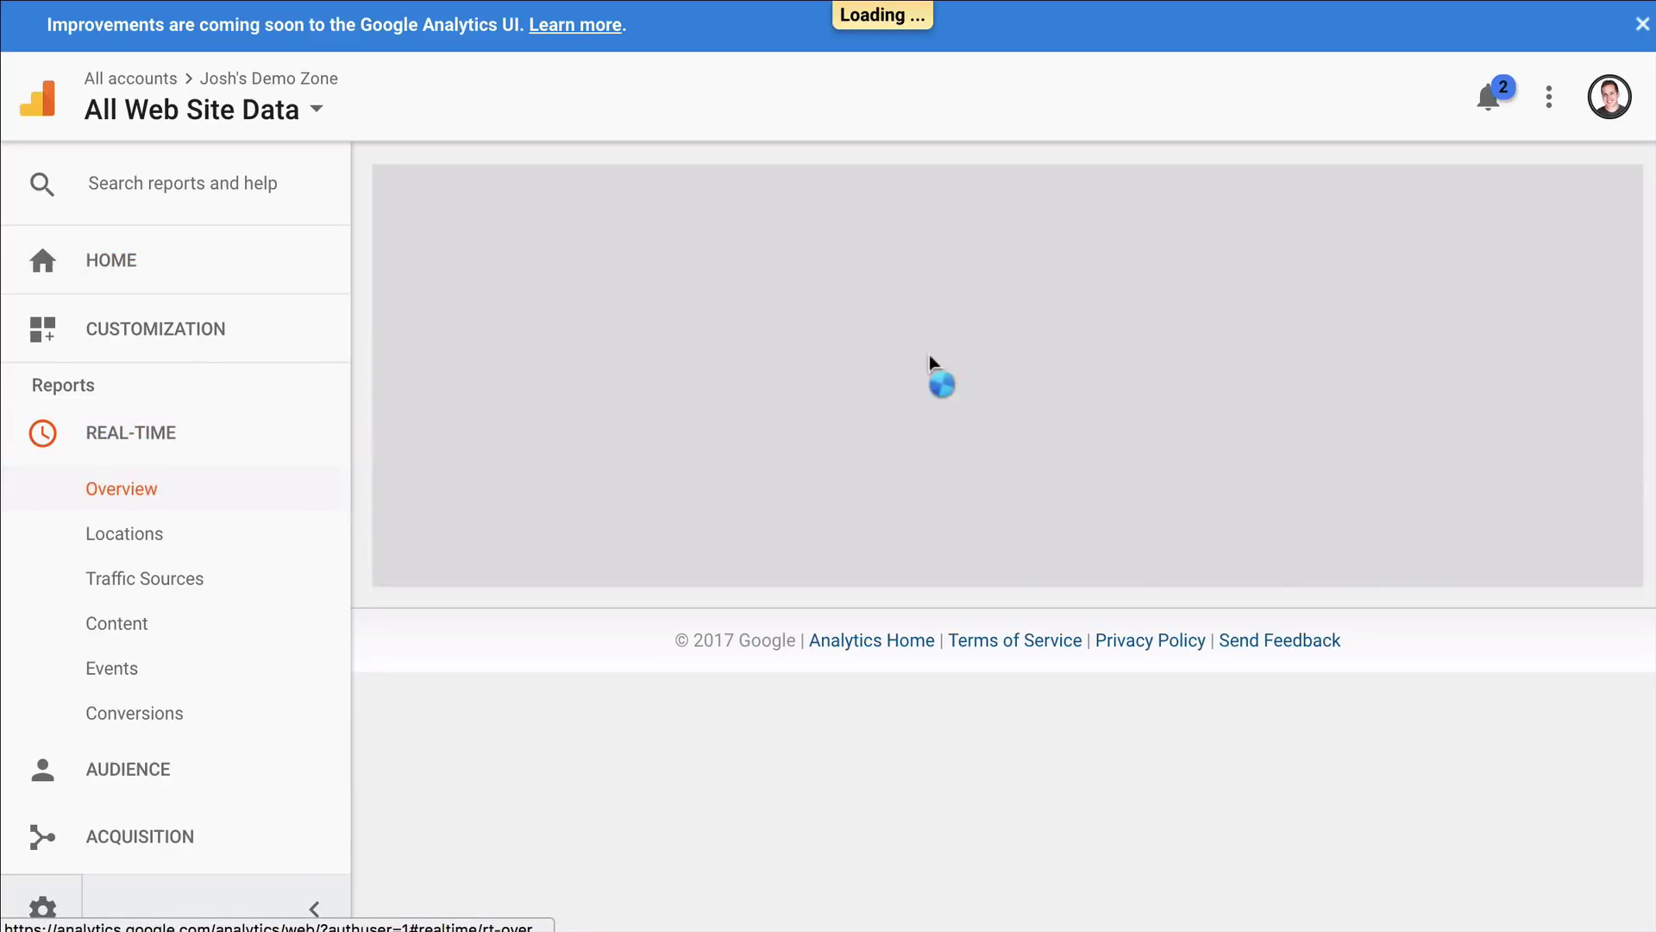
{"action": "scroll", "coordinate": [1619, 247], "scroll_direction": "down", "scroll_amount": 3}
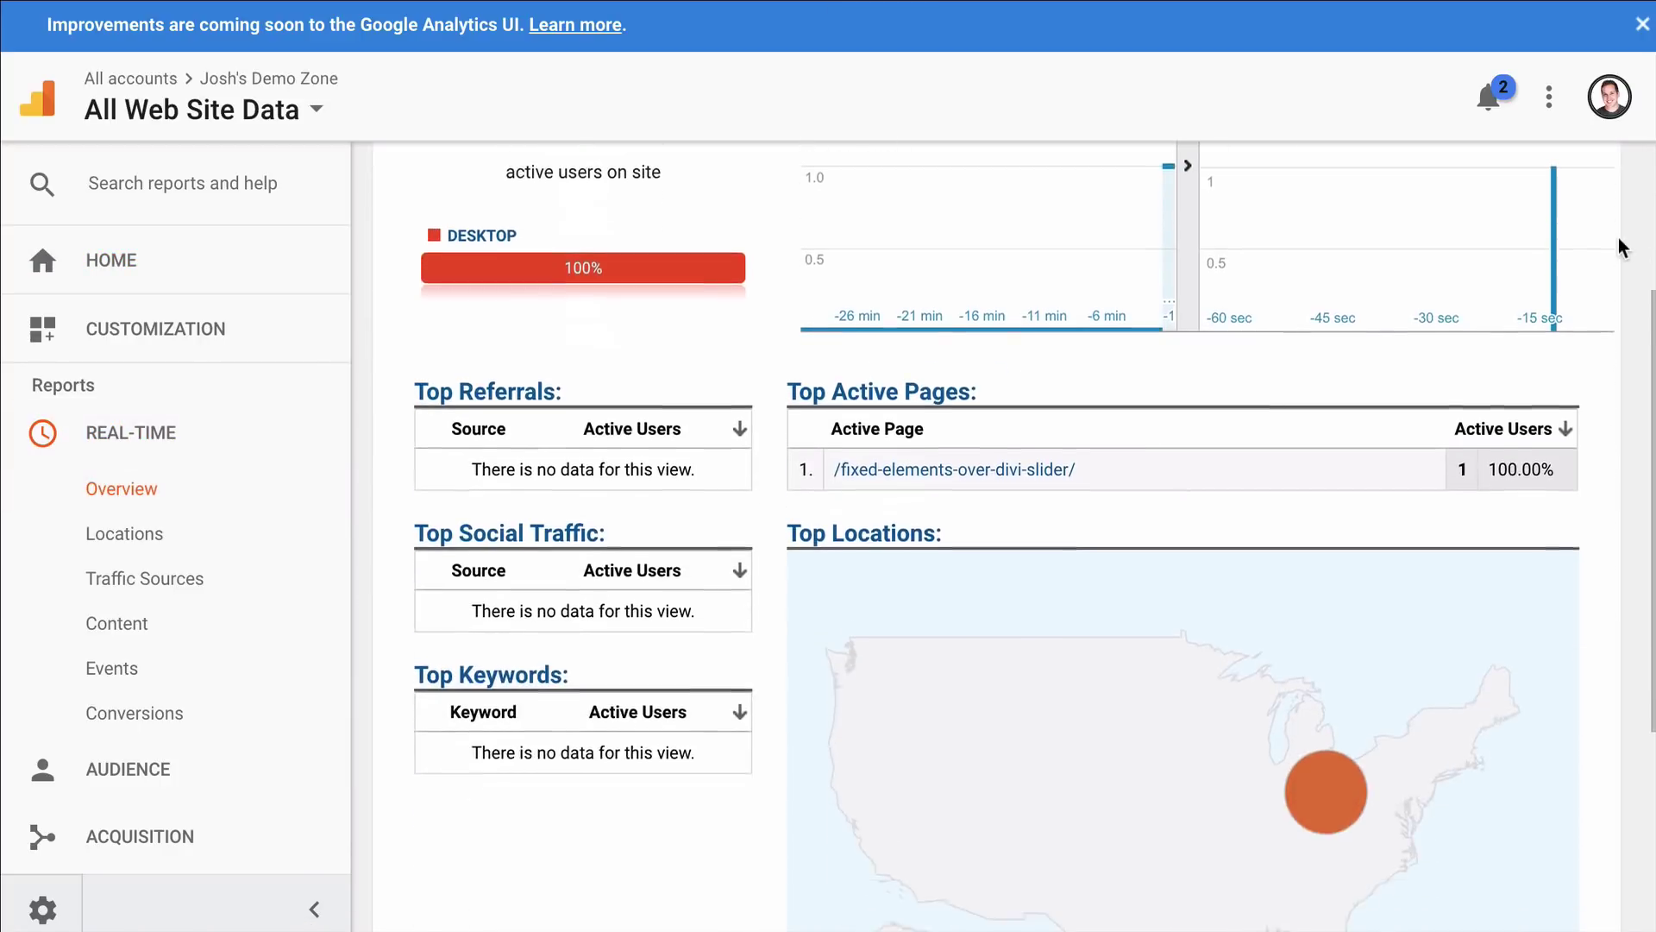
{"action": "scroll", "coordinate": [1619, 248], "scroll_direction": "down", "scroll_amount": 2}
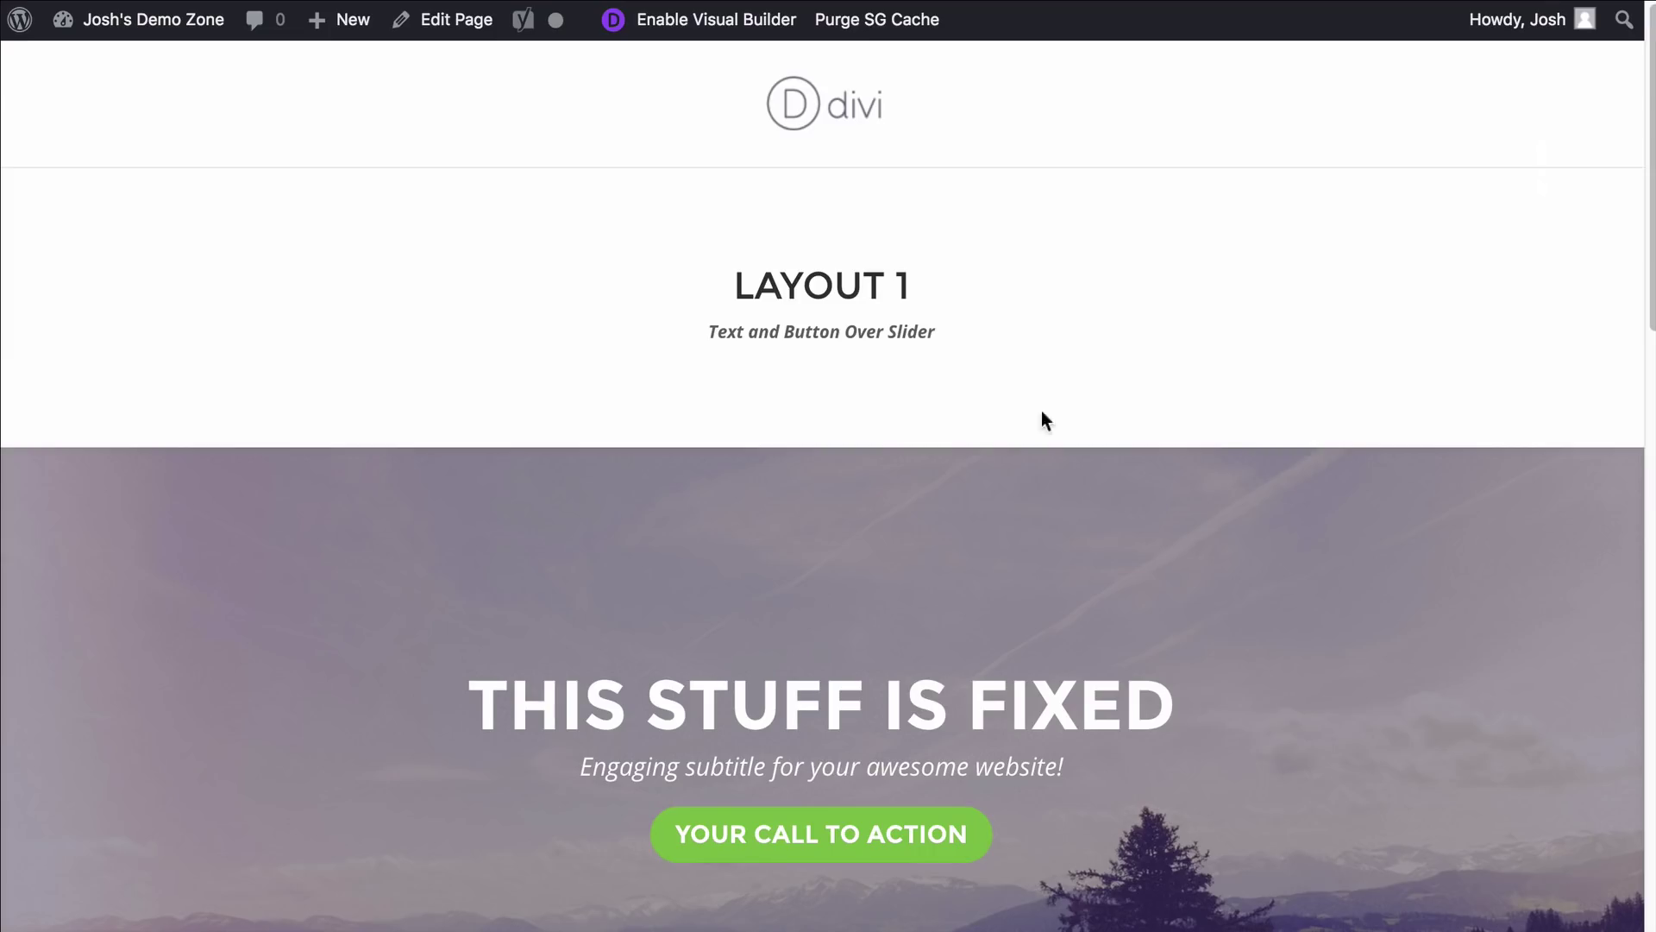
{"action": "scroll", "coordinate": [1169, 422], "scroll_direction": "down", "scroll_amount": 5}
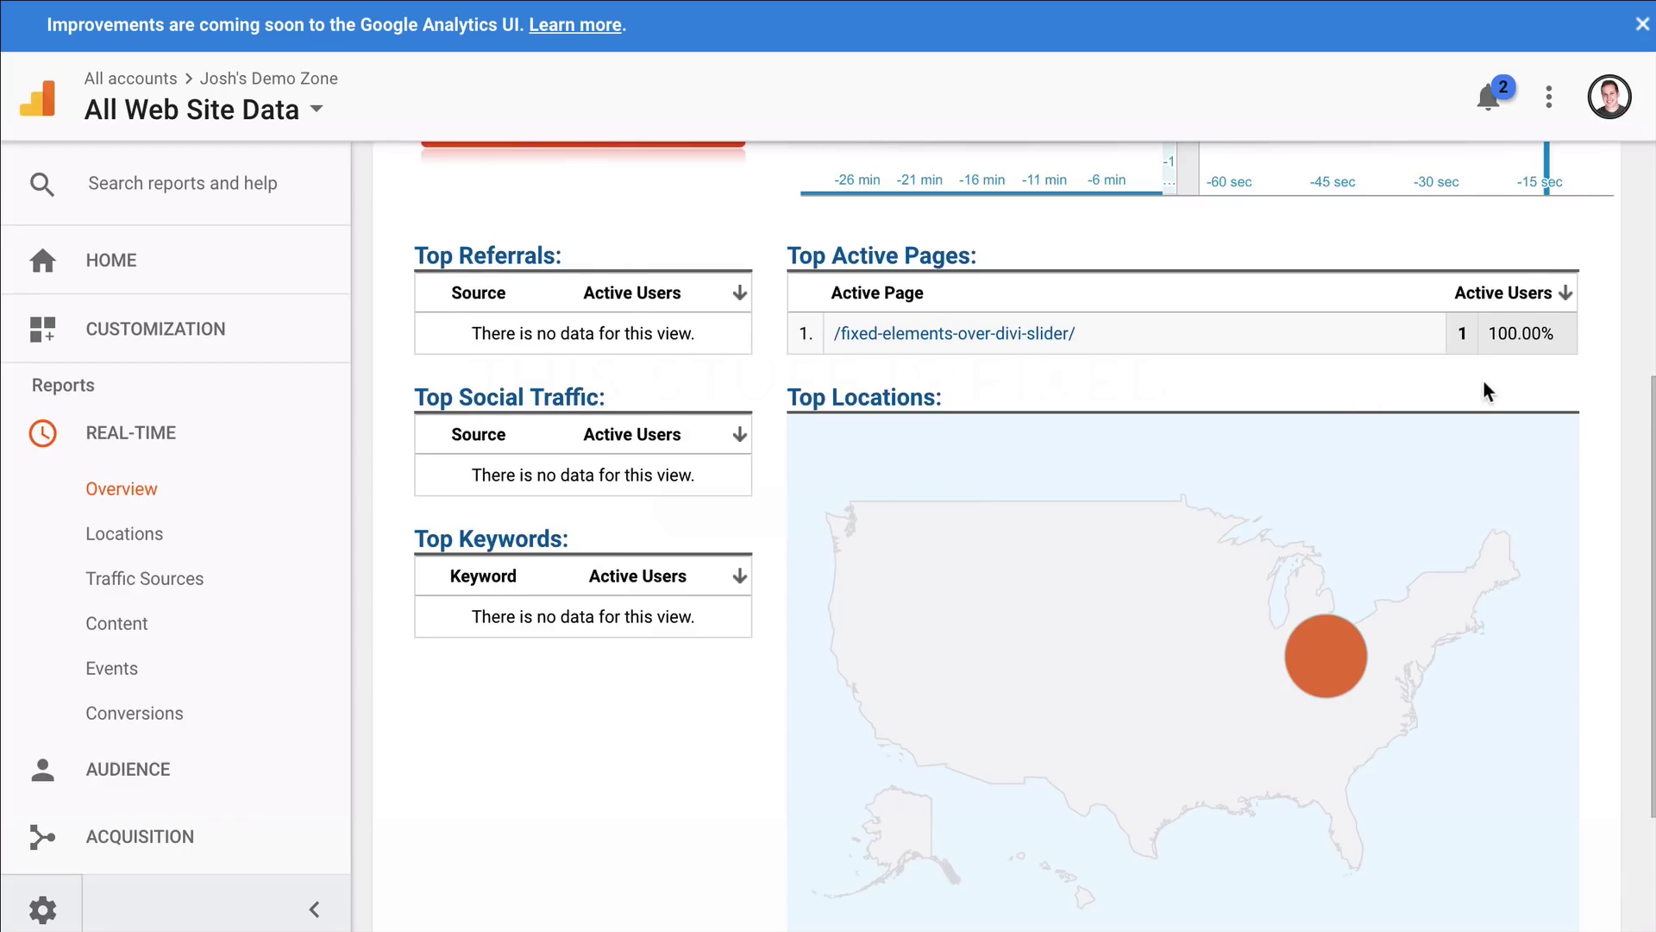
{"action": "scroll", "coordinate": [1484, 381], "scroll_direction": "down", "scroll_amount": 1}
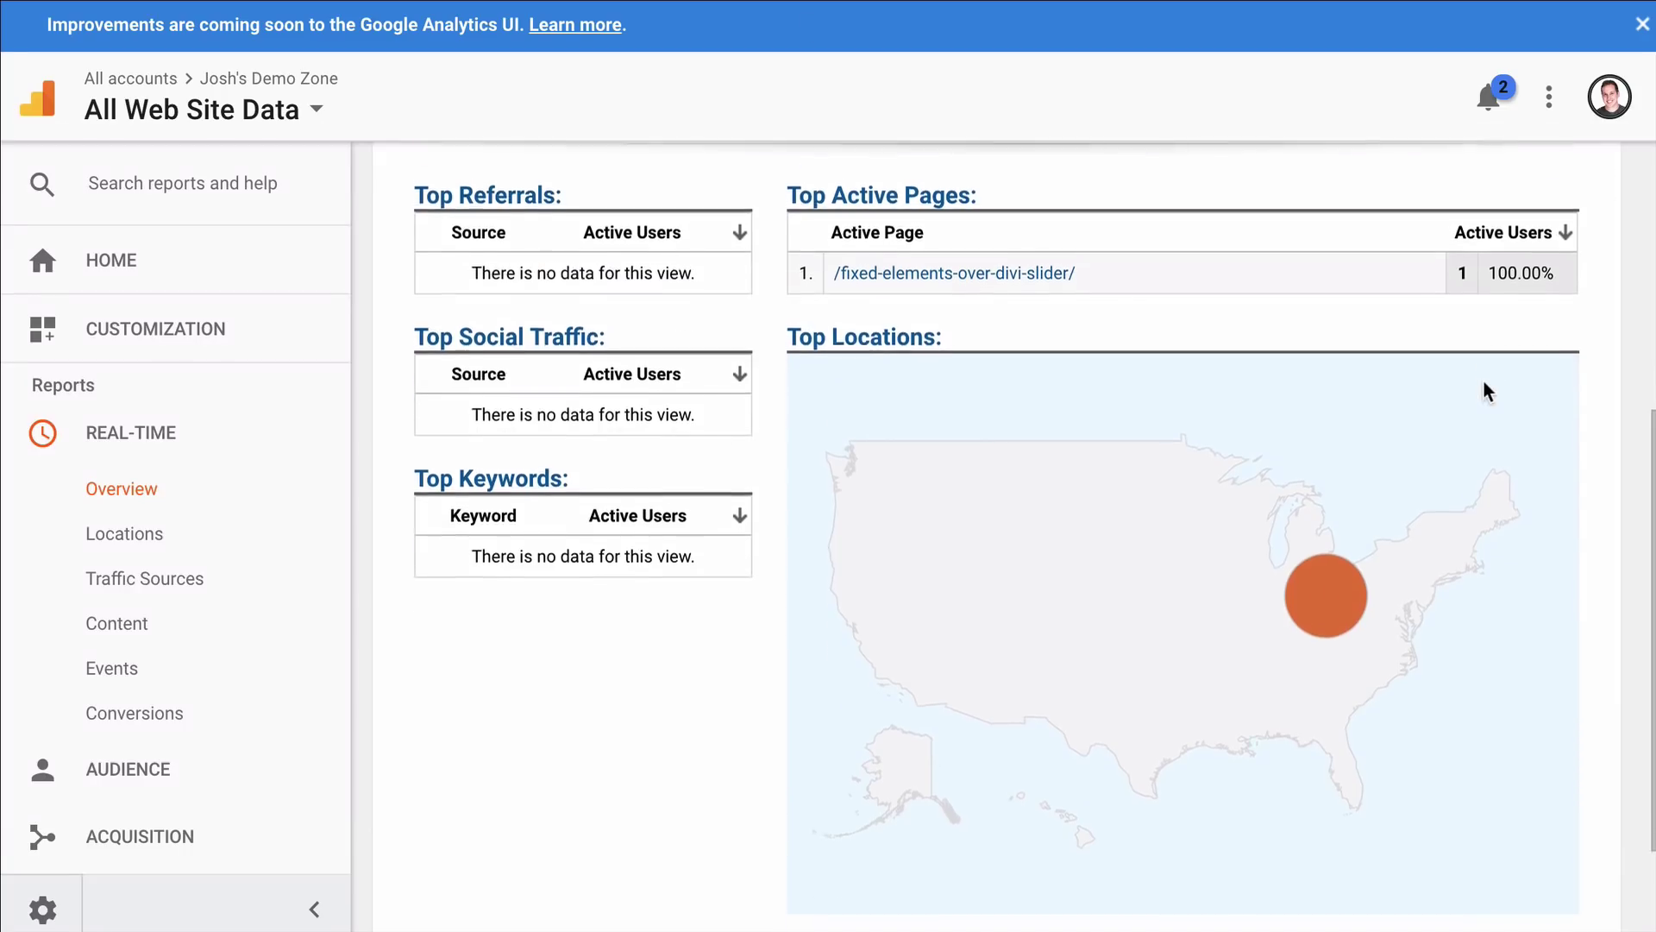
{"action": "scroll", "coordinate": [1183, 333], "scroll_direction": "up", "scroll_amount": 6}
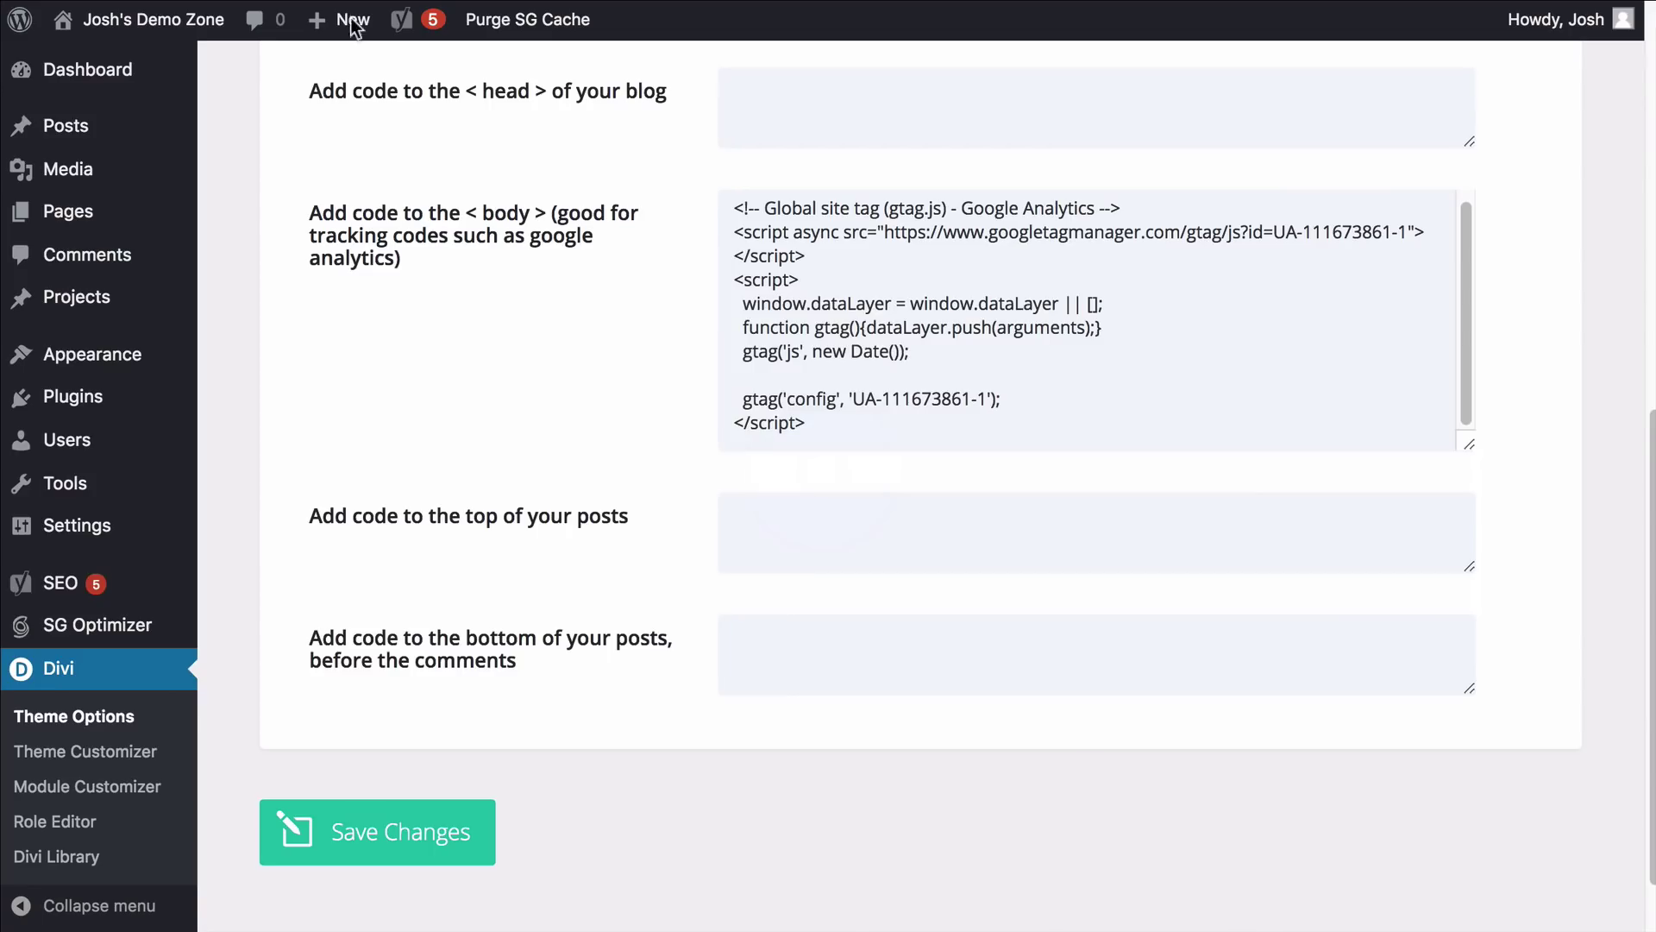
- Leave Divi Theme Options for the WordPress Dashboard
{"action": "left_click", "coordinate": [117, 72]}
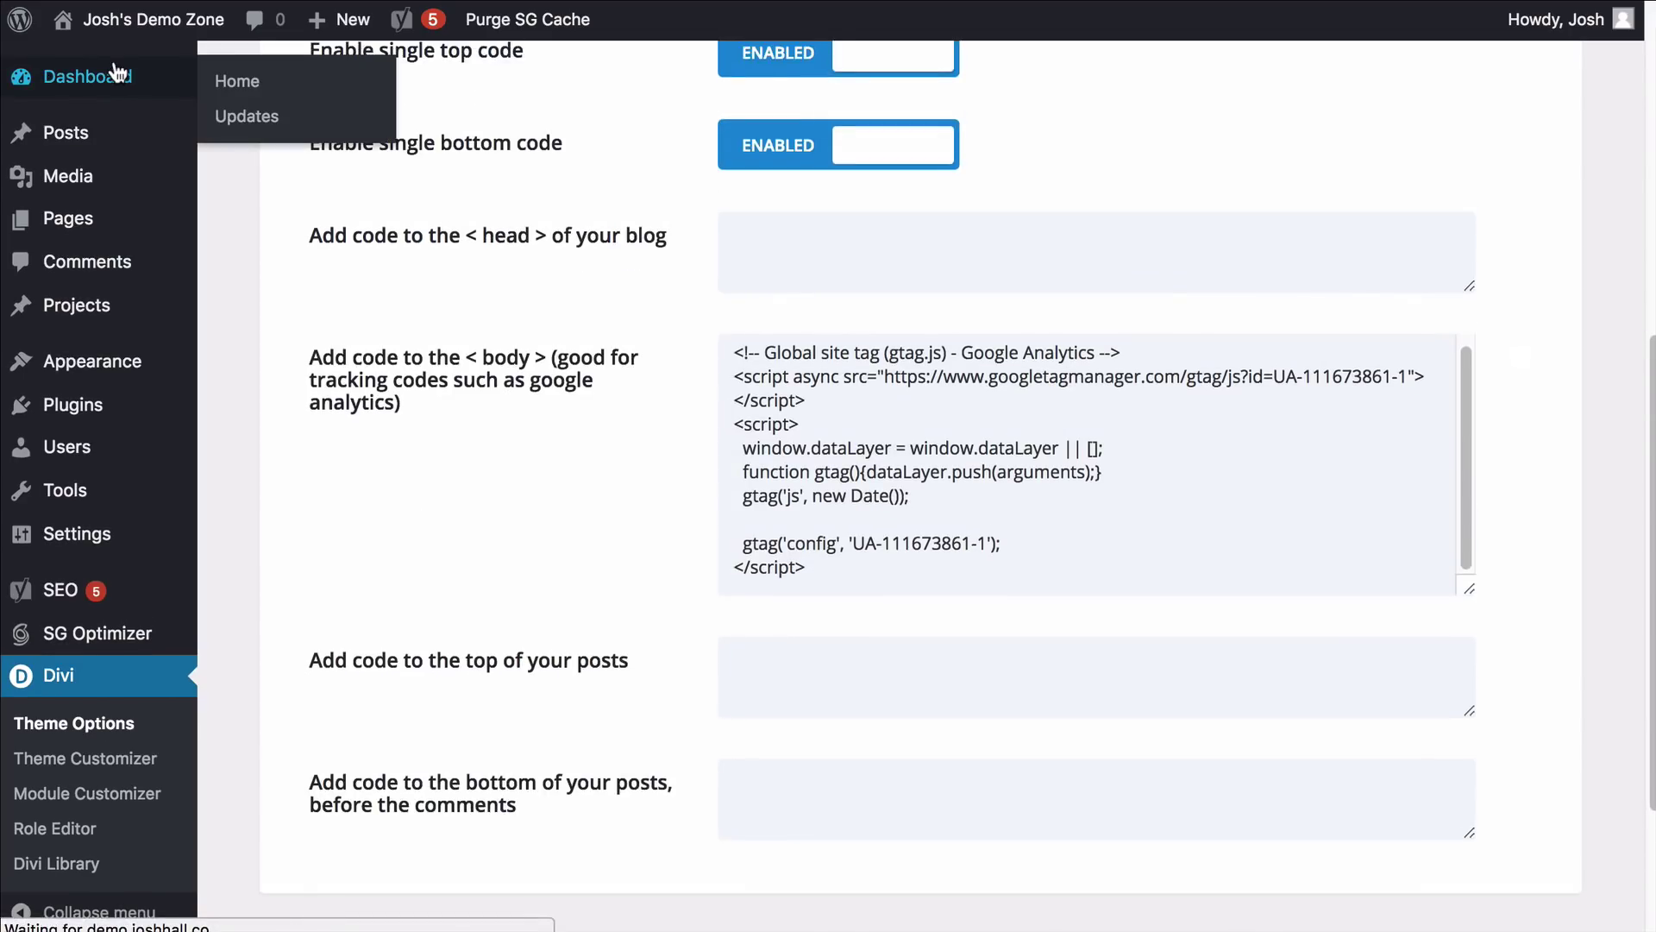